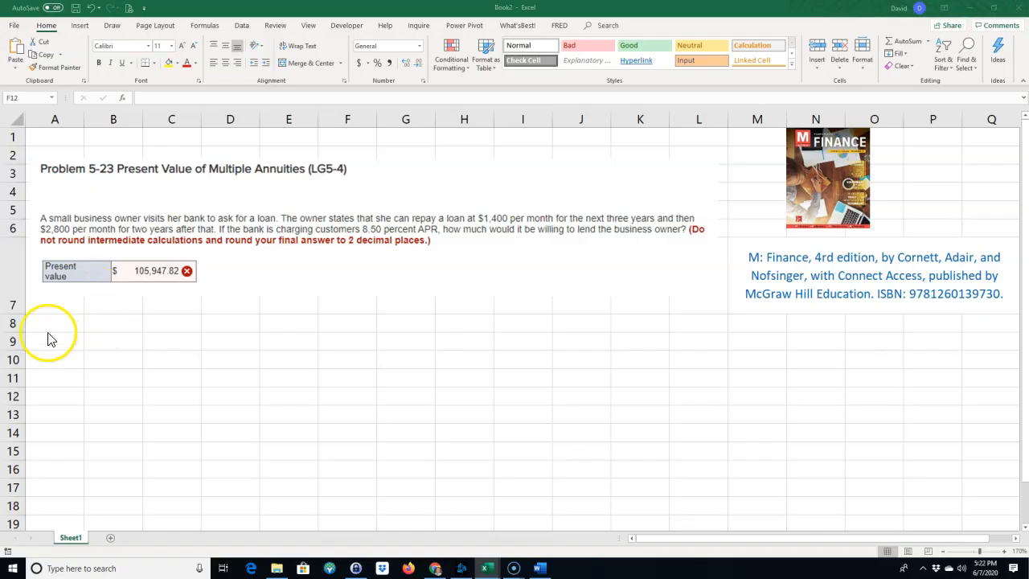
Open the web page linked from the textbook cover picture, close its browser tab and return to the Book2 workbook.
left_click(48, 326)
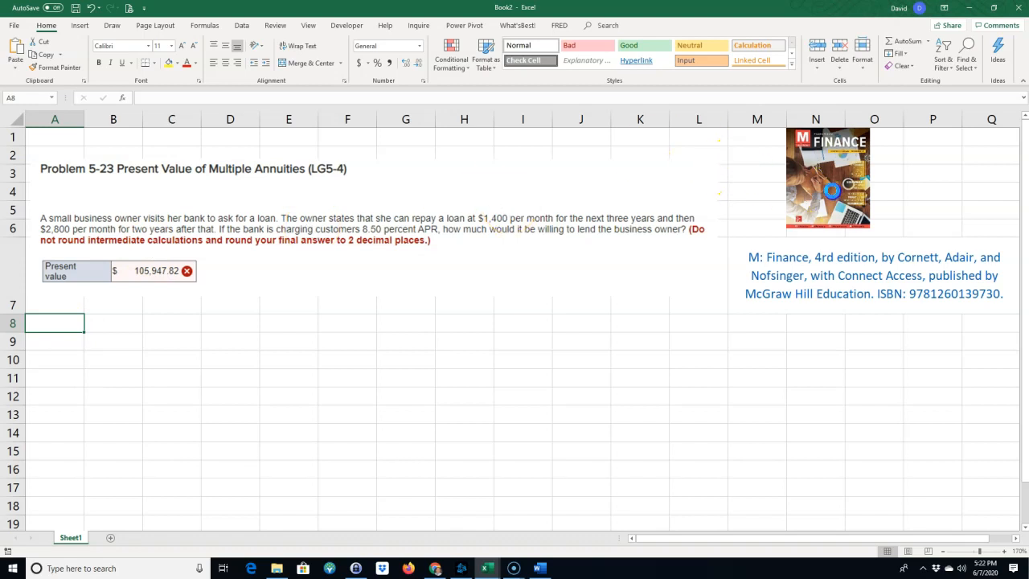
left_click(836, 201)
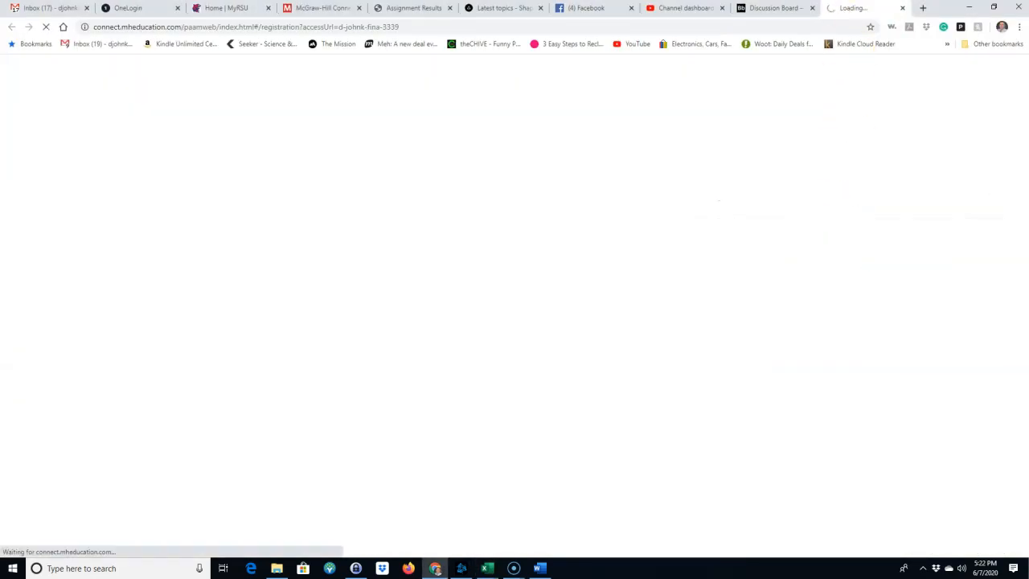
left_click(903, 8)
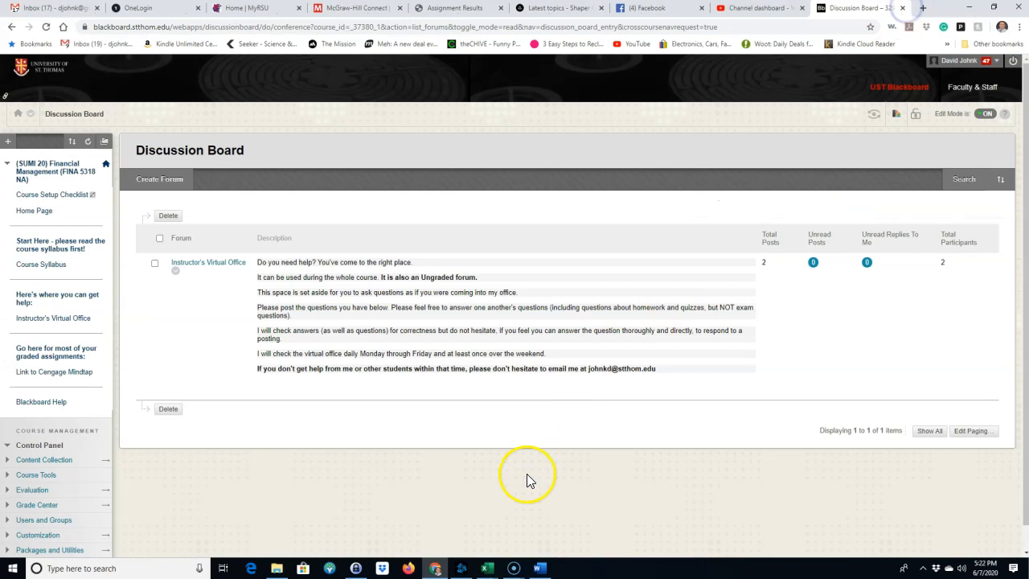
mouse_move(491, 565)
left_click(510, 537)
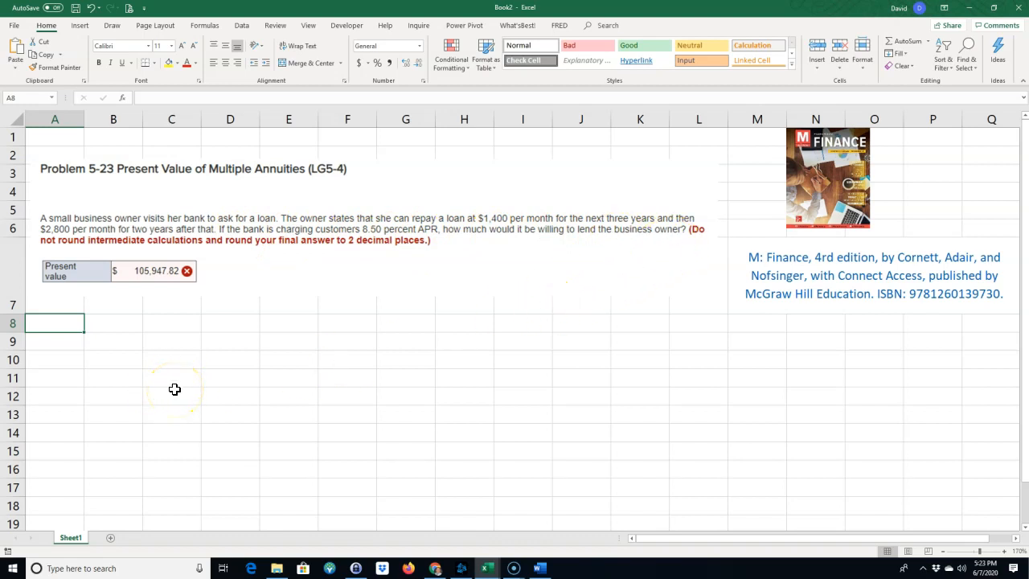
Enter the heading "Given:" in cell A8 and format it bold and underlined.
type("Given:")
key("Return")
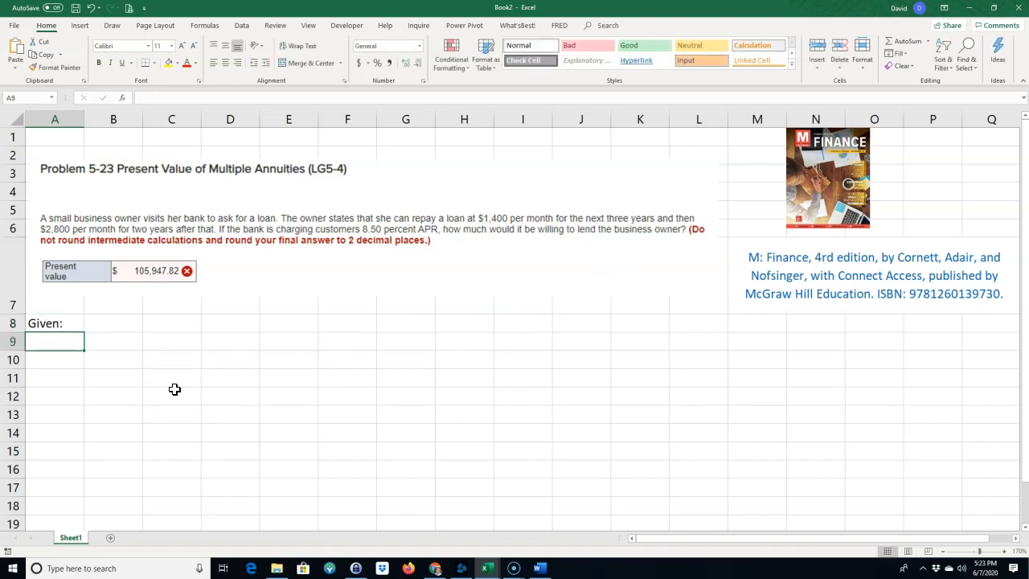
left_click(64, 325)
left_click(99, 62)
left_click(122, 63)
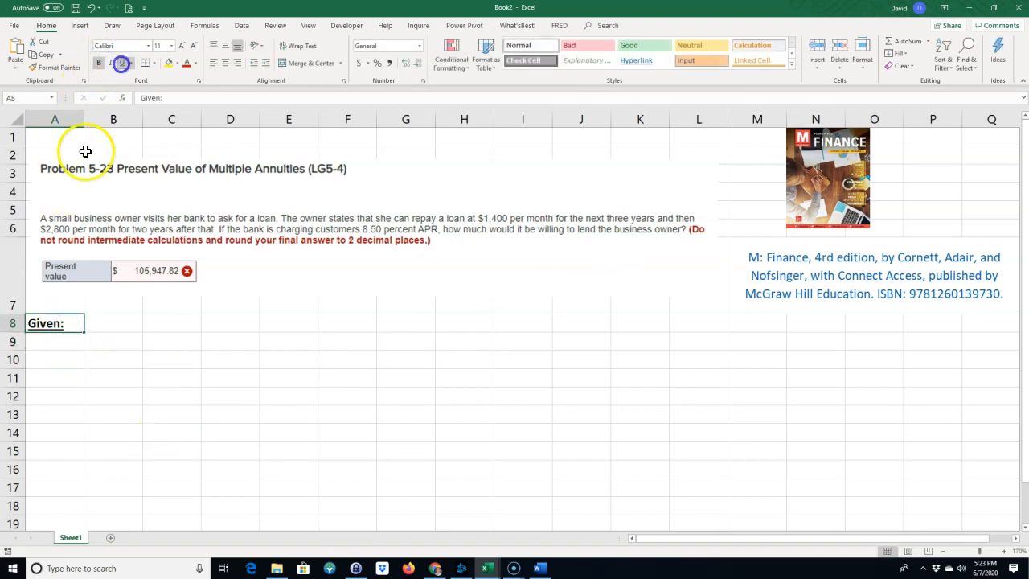
Enter the variable labels N in A9 and r in A10 beneath the heading.
left_click(50, 340)
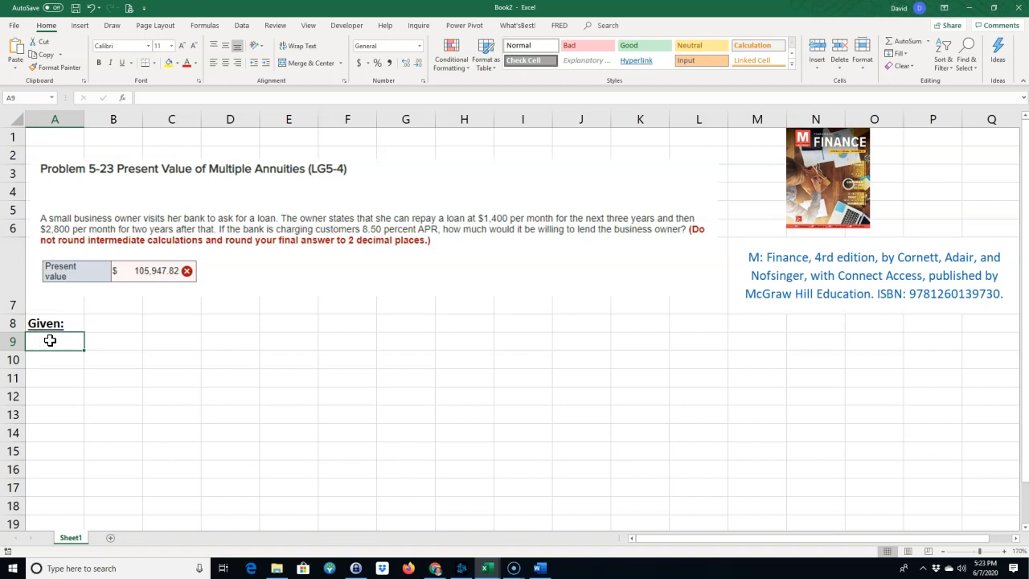
type("N")
key("Return")
type("r")
key("Return")
Add the labels PV, PMT and FV in cells A11, A12 and A13.
type("PB")
key("Return")
key("Up")
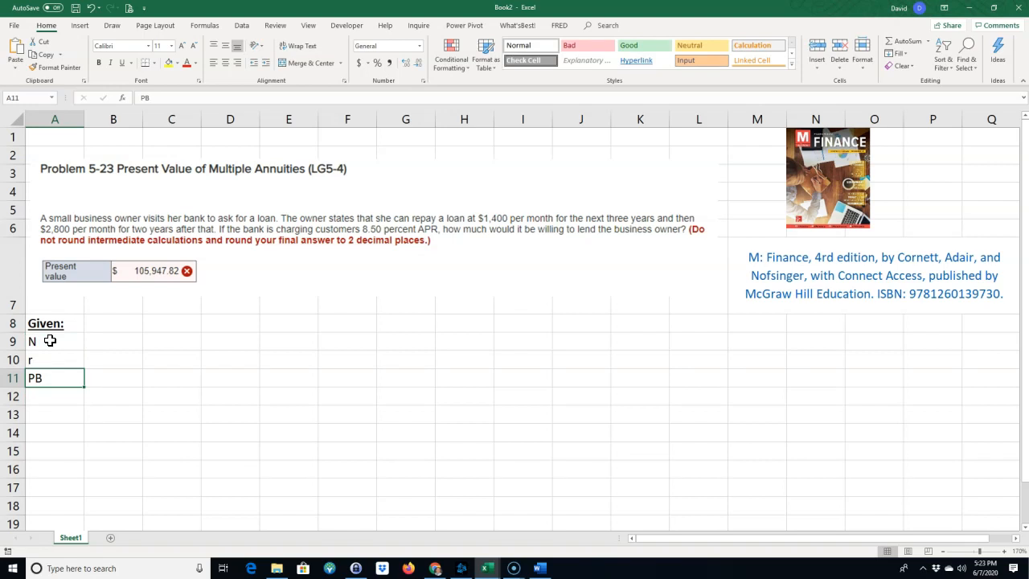
key("F2")
key("BackSpace")
key("BackSpace")
type("p")
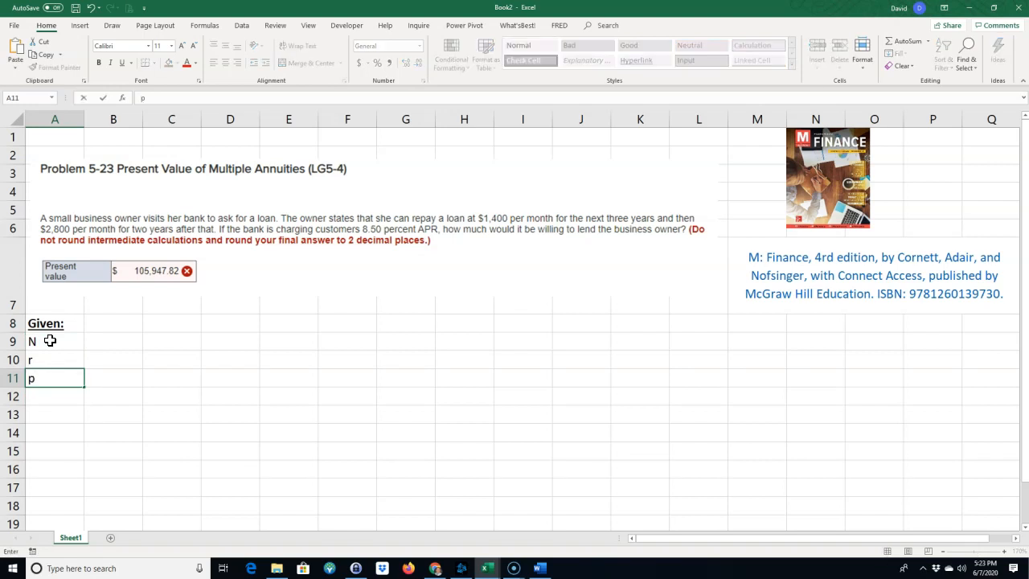
key("BackSpace")
type("PV")
key("Return")
type("PMT")
key("Return")
type("FV")
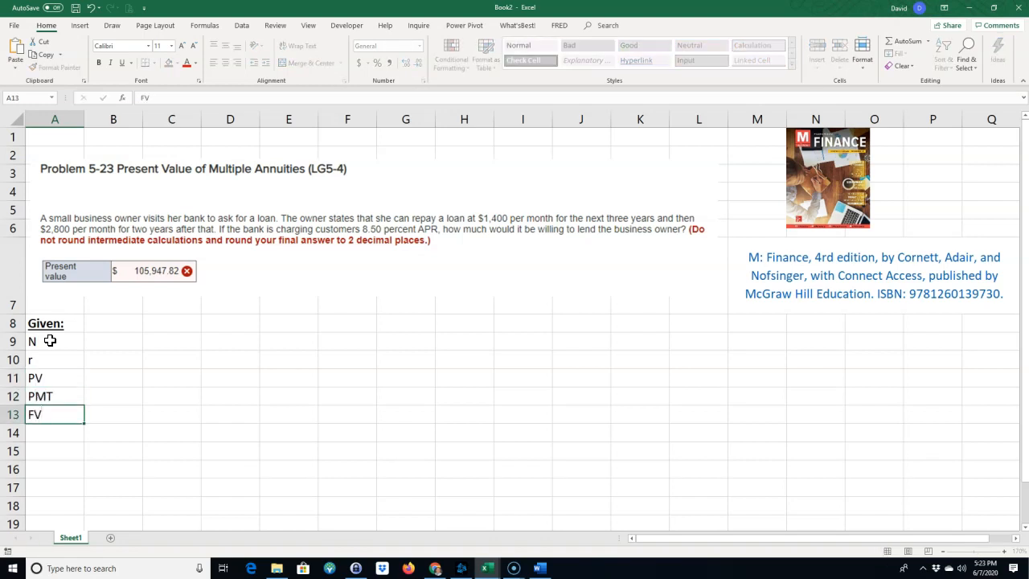
Enter 3 as the first annuity's N in B9, with the unit "years" in C9.
left_click(50, 341)
key("Right")
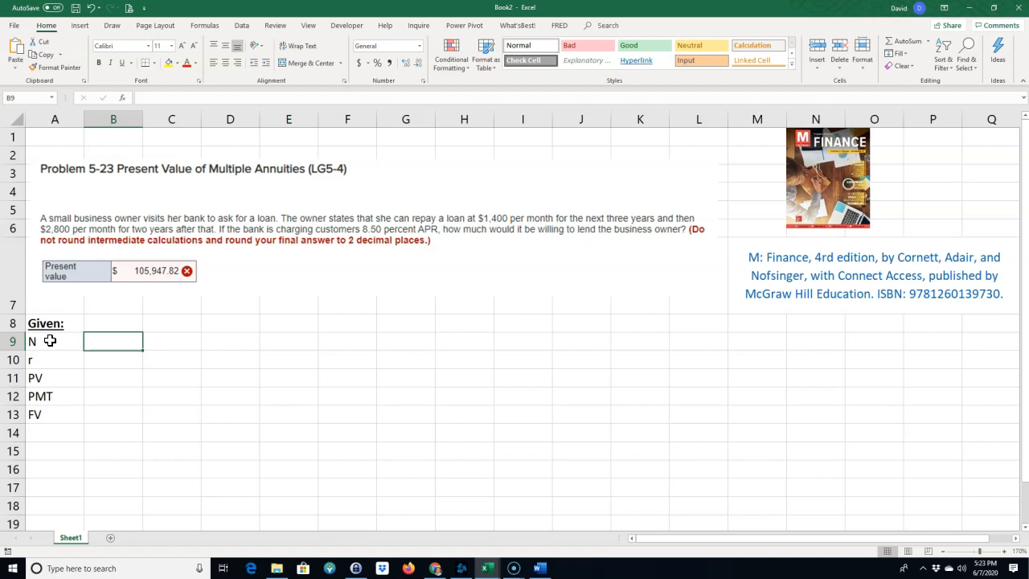
type("3")
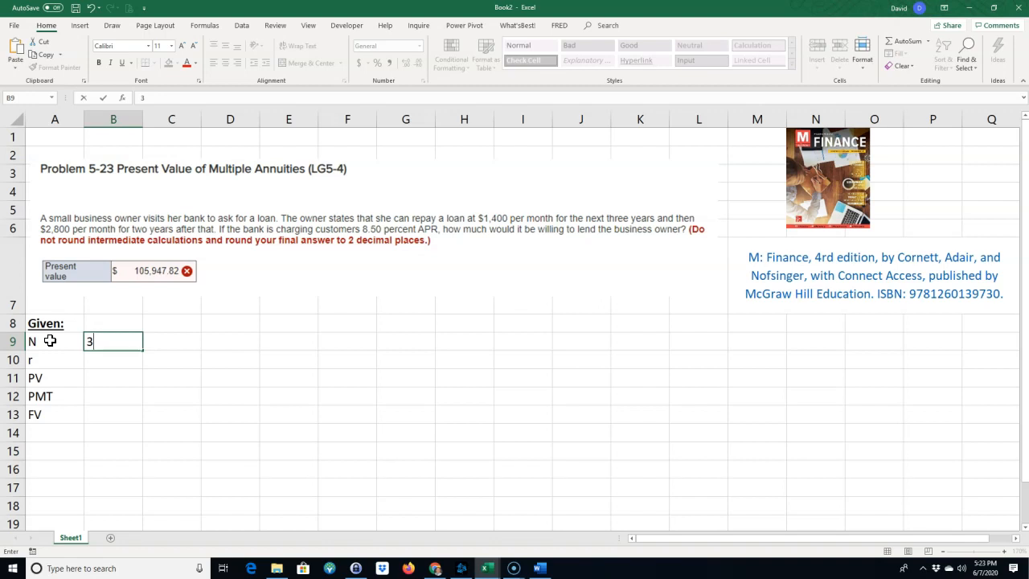
key("Right")
type("yeras")
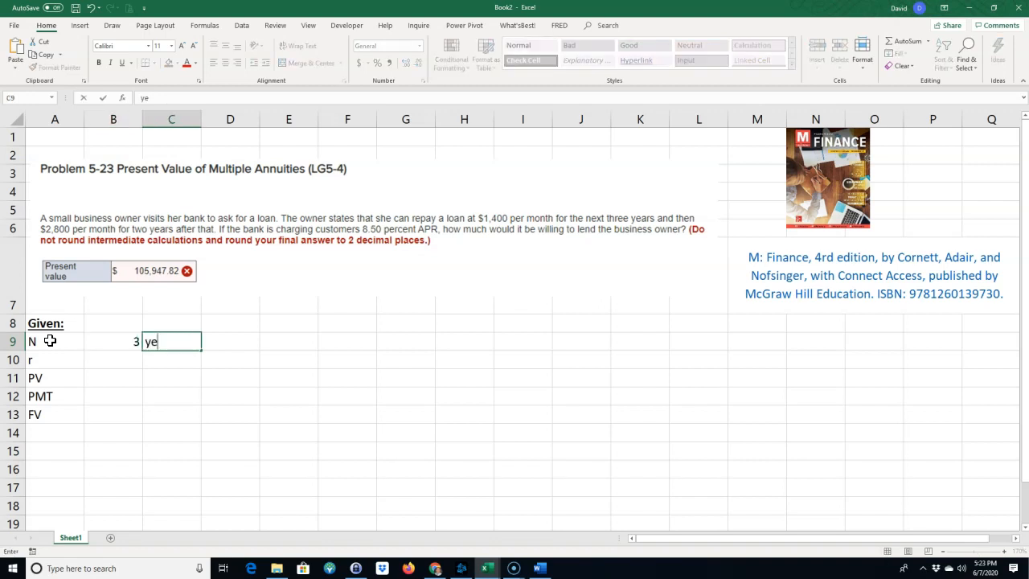
key("BackSpace")
key("BackSpace")
key("BackSpace")
type("ear")
key("BackSpace")
key("BackSpace")
key("BackSpace")
type("ars")
key("Return")
Enter the rate 8.5% in B10 and label it "APR" in C10.
key("Left")
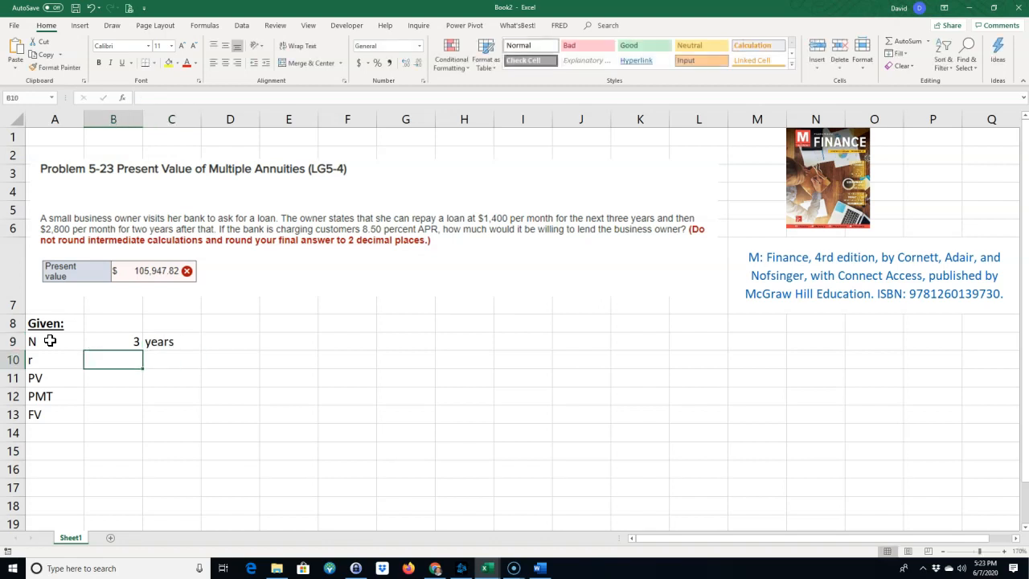
type("8.5%")
key("Tab")
type("APO")
type("R")
key("BackSpace")
key("BackSpace")
type("R")
key("Return")
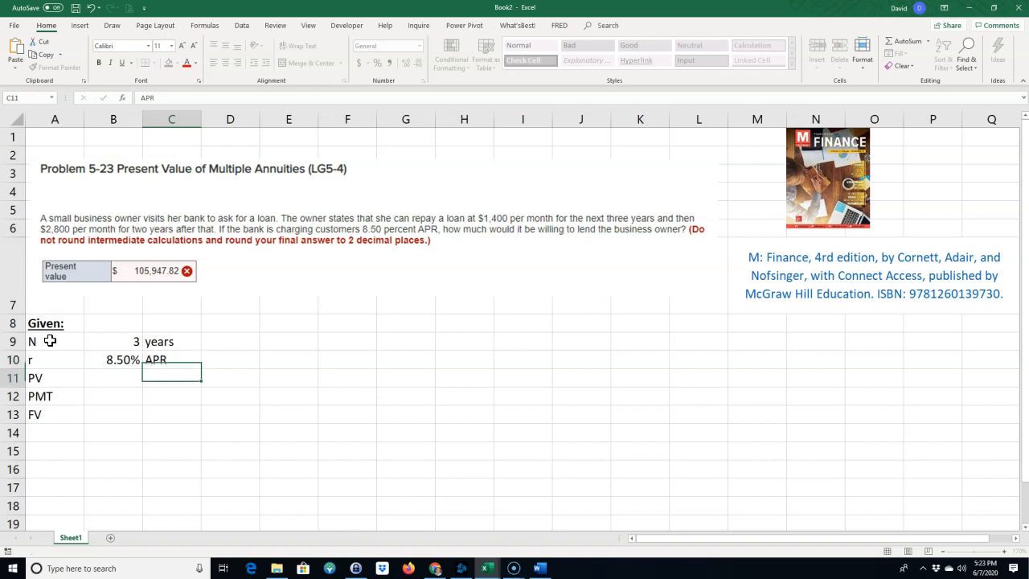
Fill in the first annuity's PV as "?" in B11, PMT as -$1400 in B12 and FV as "?" in B13.
key("Left")
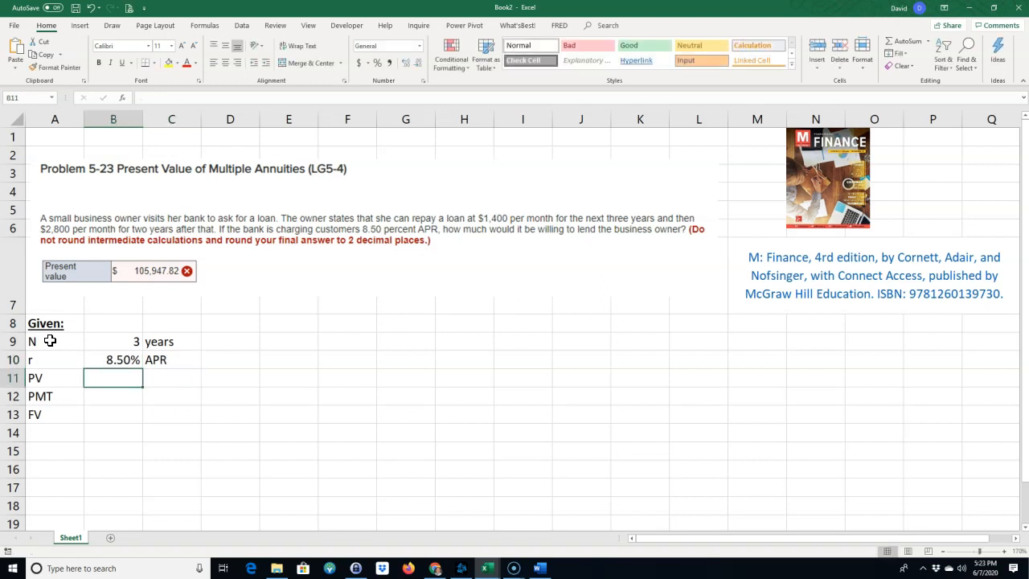
type("?")
key("Return")
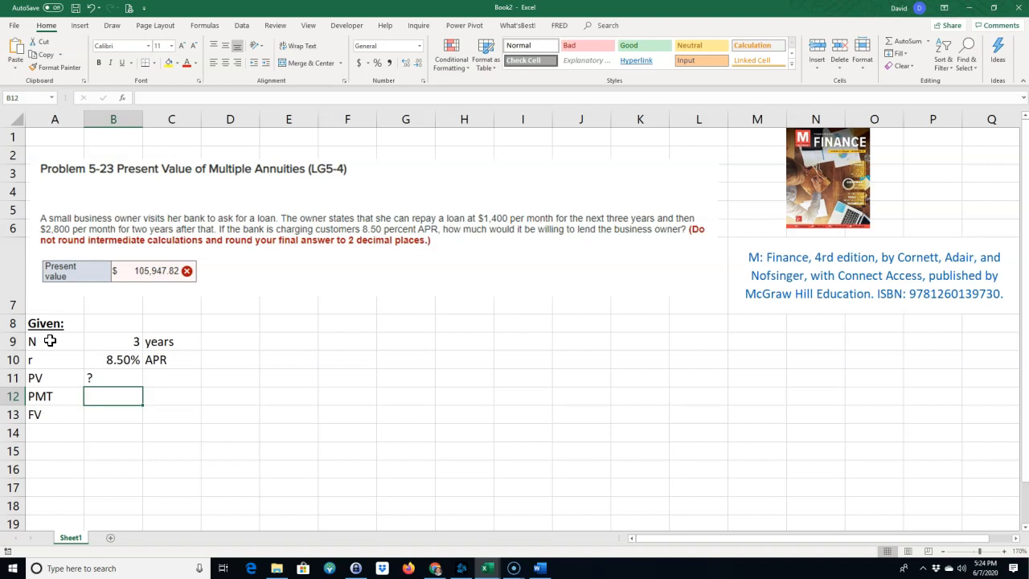
type("$")
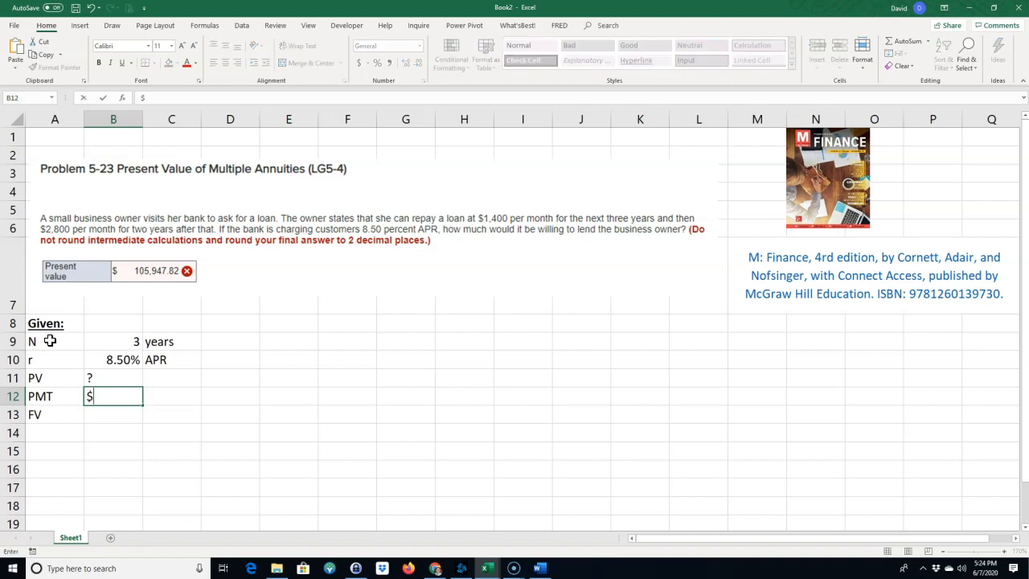
type("-$100")
key("BackSpace")
key("BackSpace")
type("400")
key("Return")
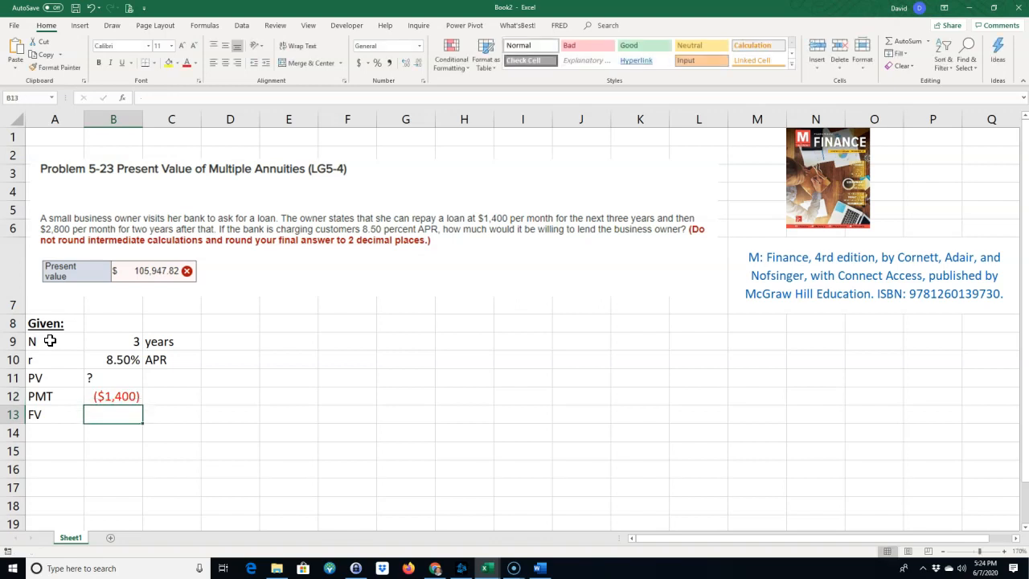
type("?")
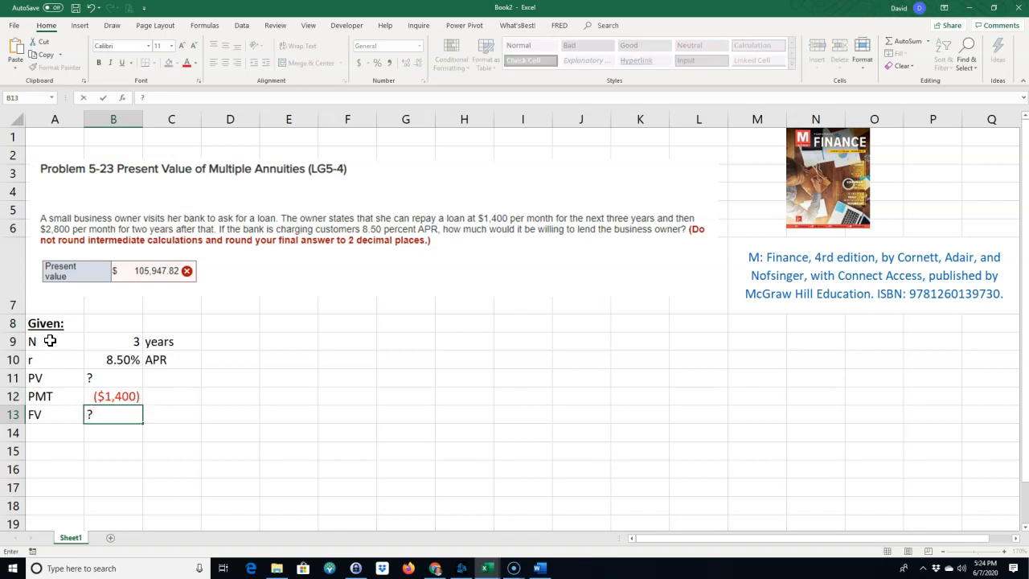
key("Up")
key("Up")
key("Up")
key("Up")
Enter 2 as the second annuity's N in D9, with the unit "Years" in E9.
key("Right")
key("Right")
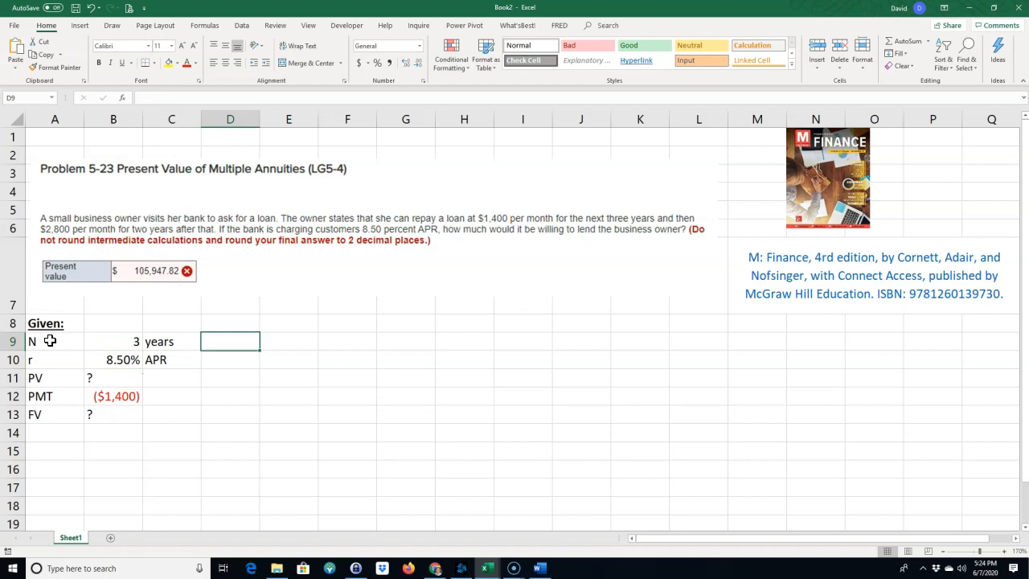
type("2")
key("Tab")
type("YE")
key("BackSpace")
type("ears")
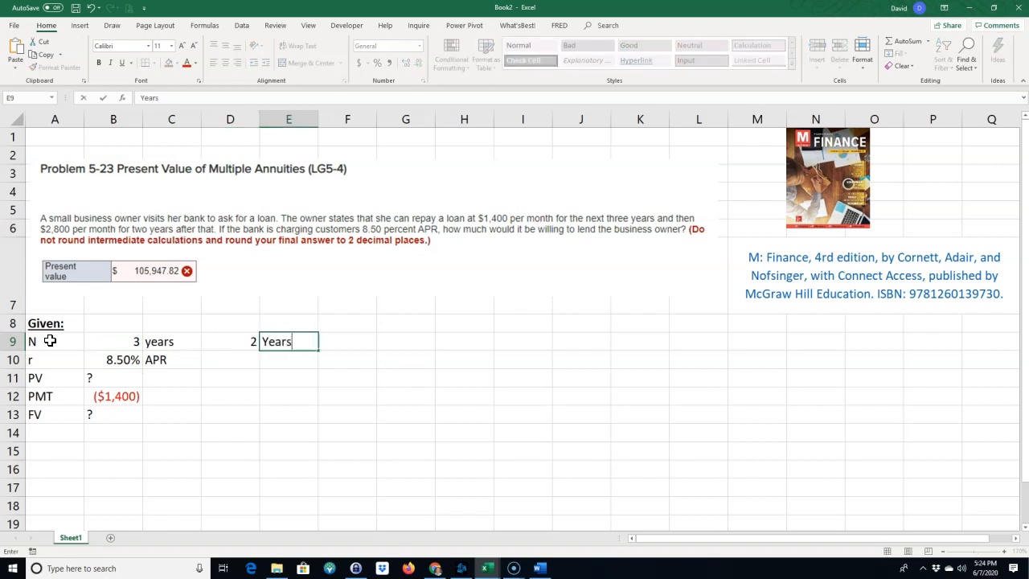
key("Down")
key("Down")
Enter "?" as the second annuity's PV in D11 and -$2800 as its PMT in D12.
key("Left")
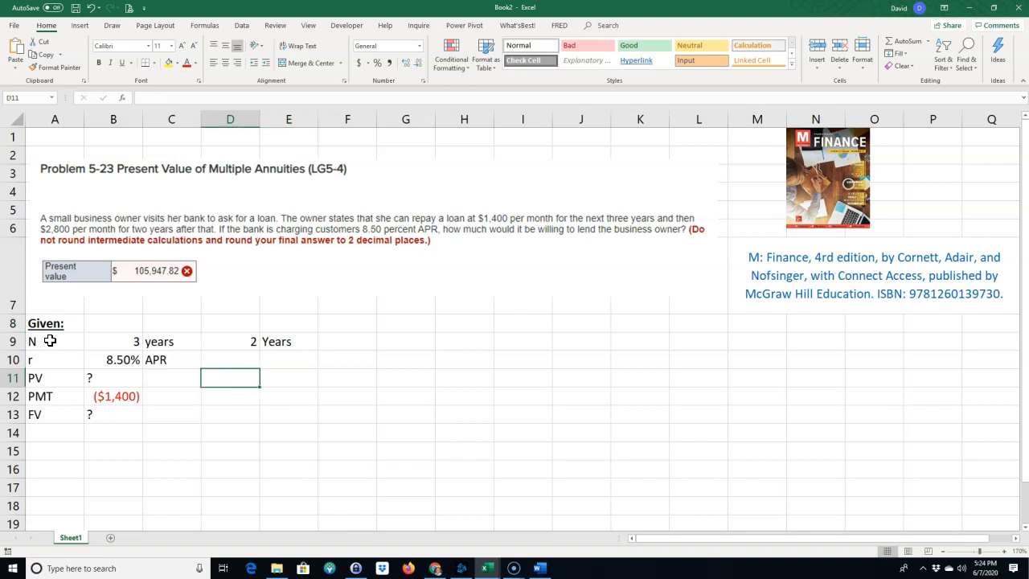
type("?")
key("Return")
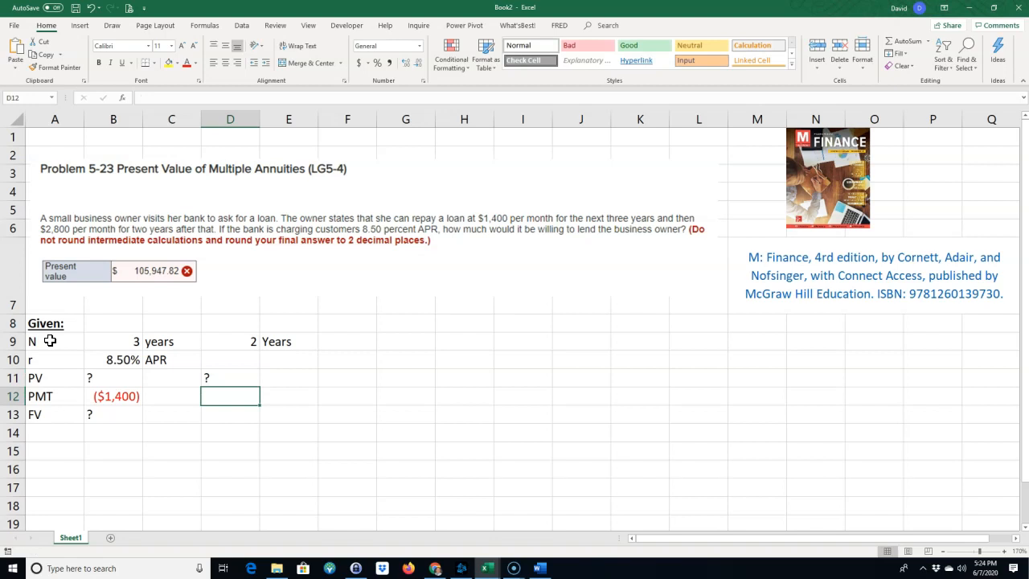
type("$2800")
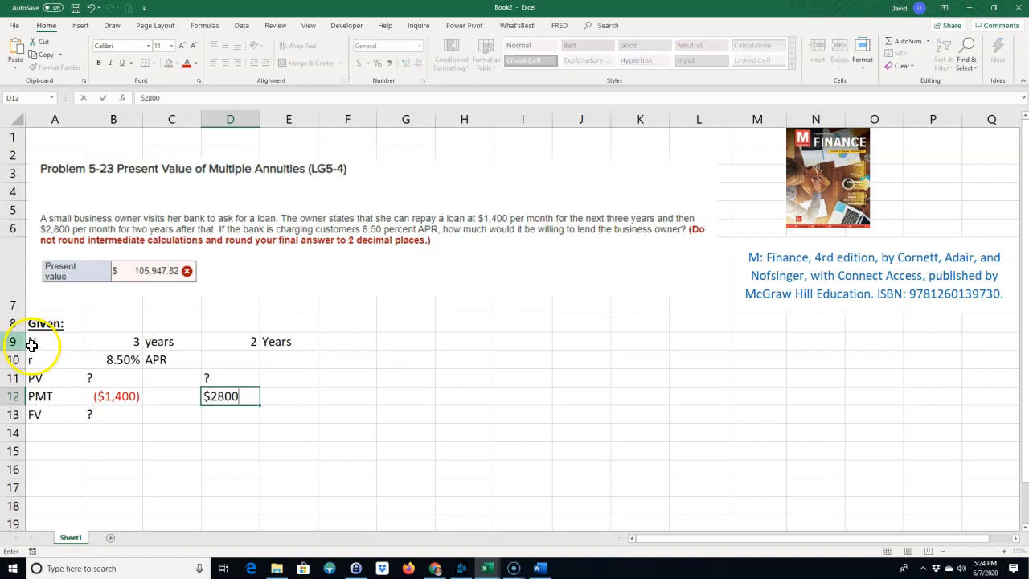
left_click(207, 395)
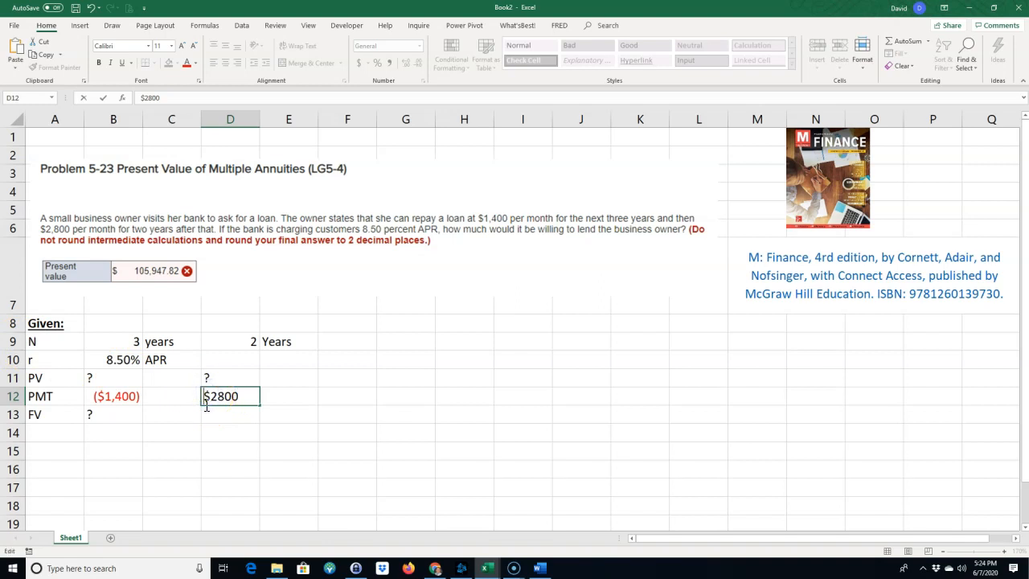
key("Return")
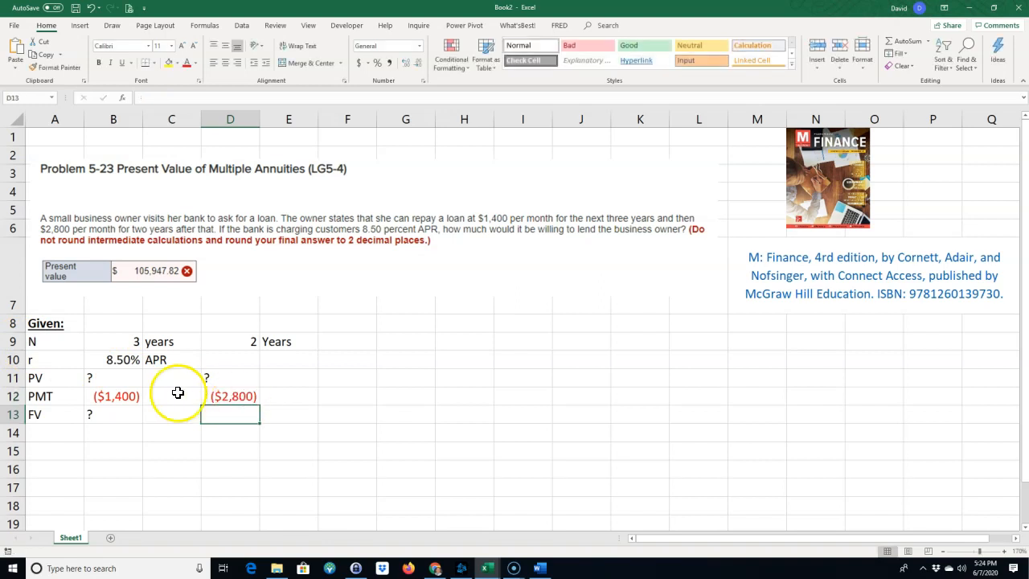
Label both payment amounts as "monthly" in cells C12 and E12.
left_click(159, 399)
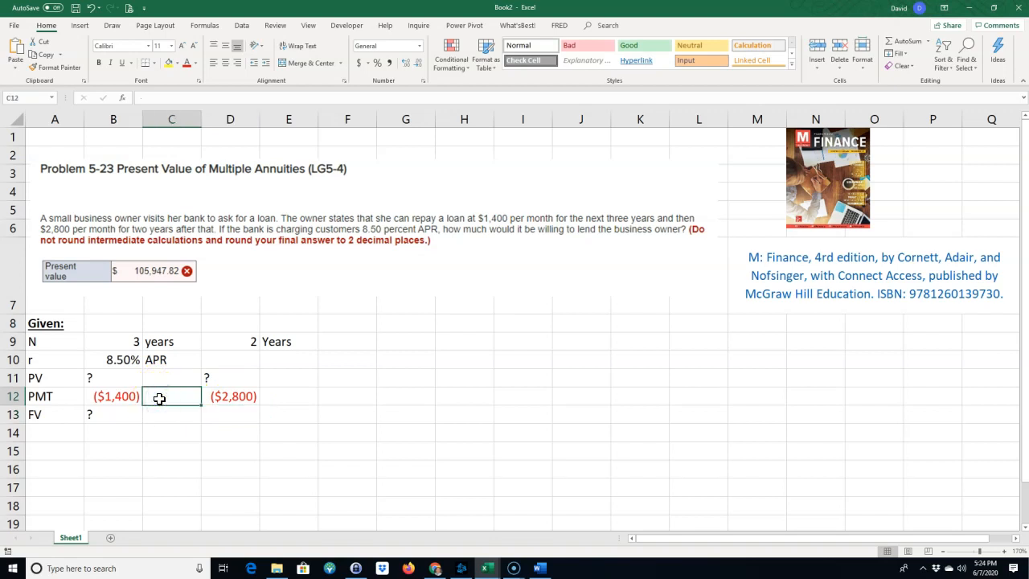
type("per mo")
key("BackSpace")
key("BackSpace")
key("BackSpace")
key("BackSpace")
key("BackSpace")
key("BackSpace")
type("monthly")
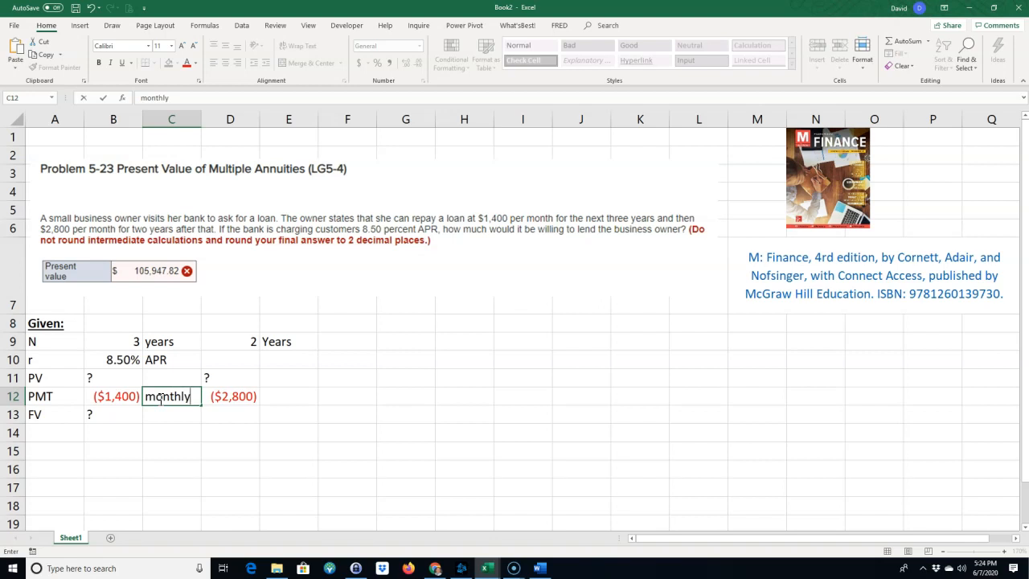
key("Right")
key("Right")
key("Right")
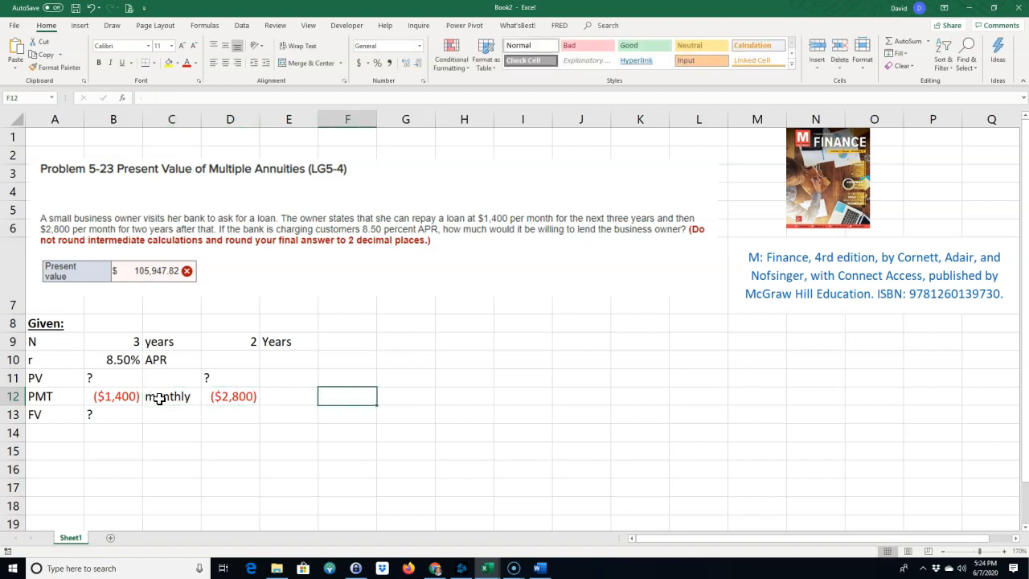
key("Left")
type("monh")
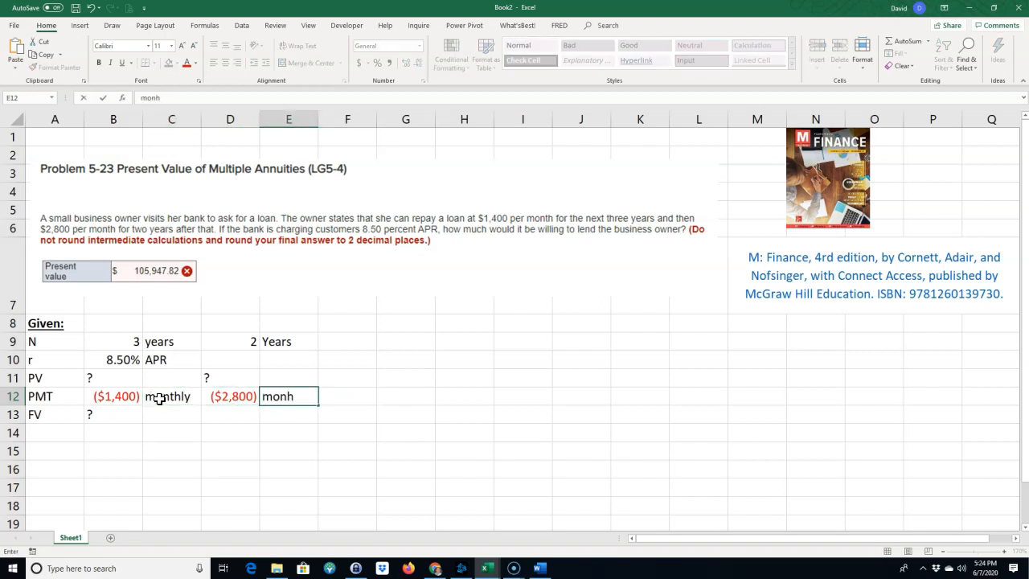
key("BackSpace")
type("thly")
key("Return")
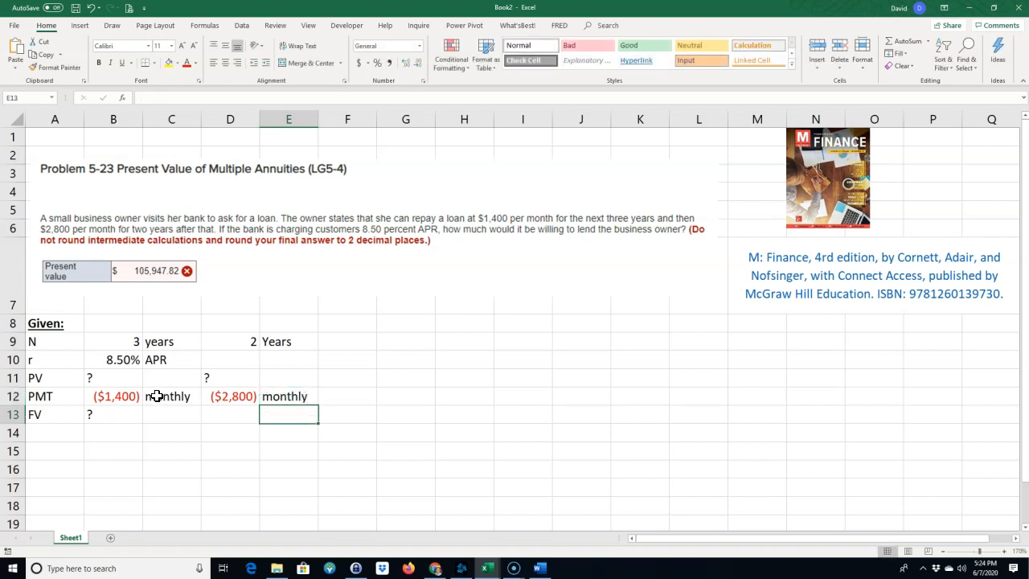
Enter 0 as the second annuity's FV in D13.
left_click(177, 392)
left_click(155, 359)
left_click(153, 343)
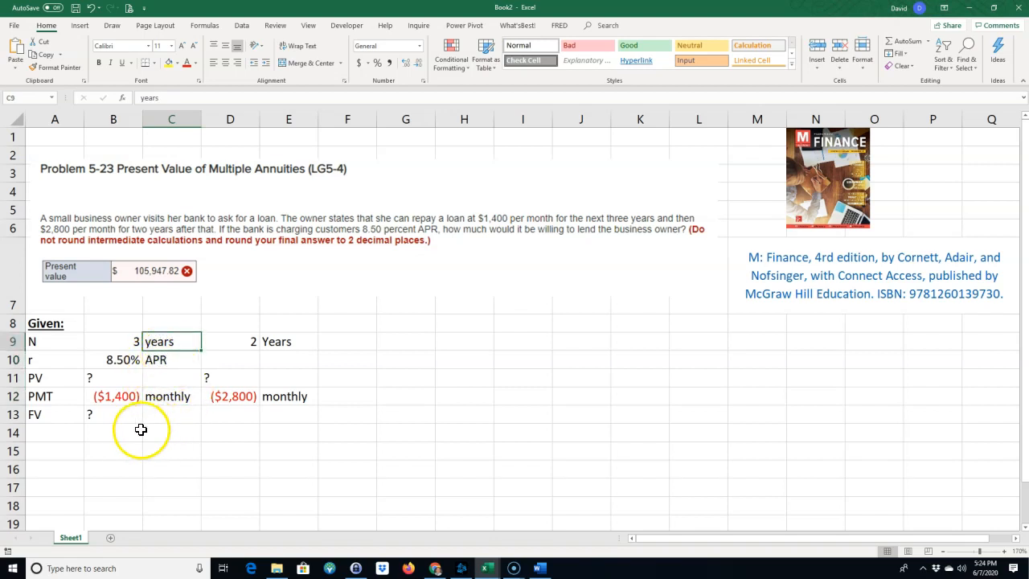
left_click(230, 418)
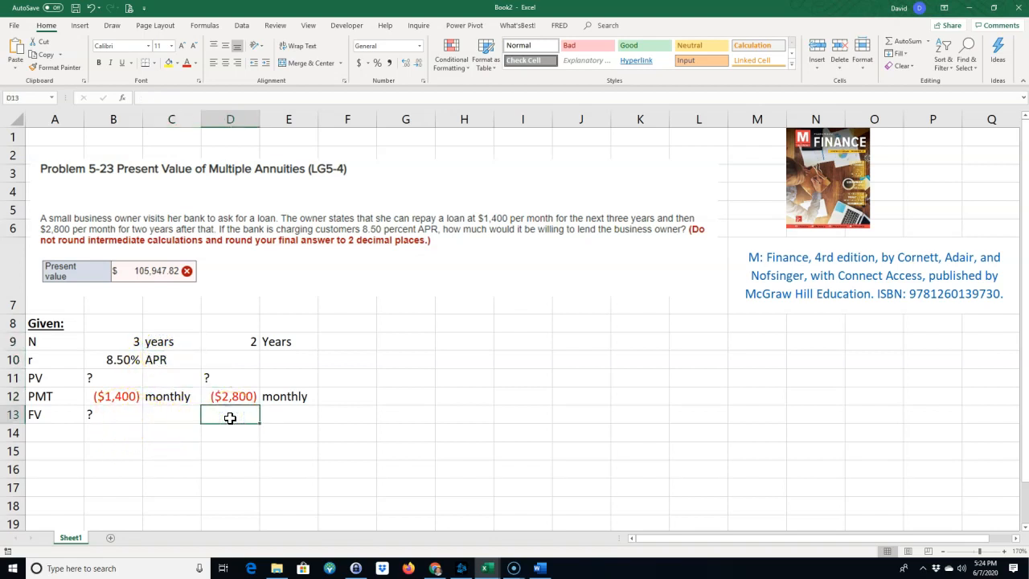
type("0")
key("Return")
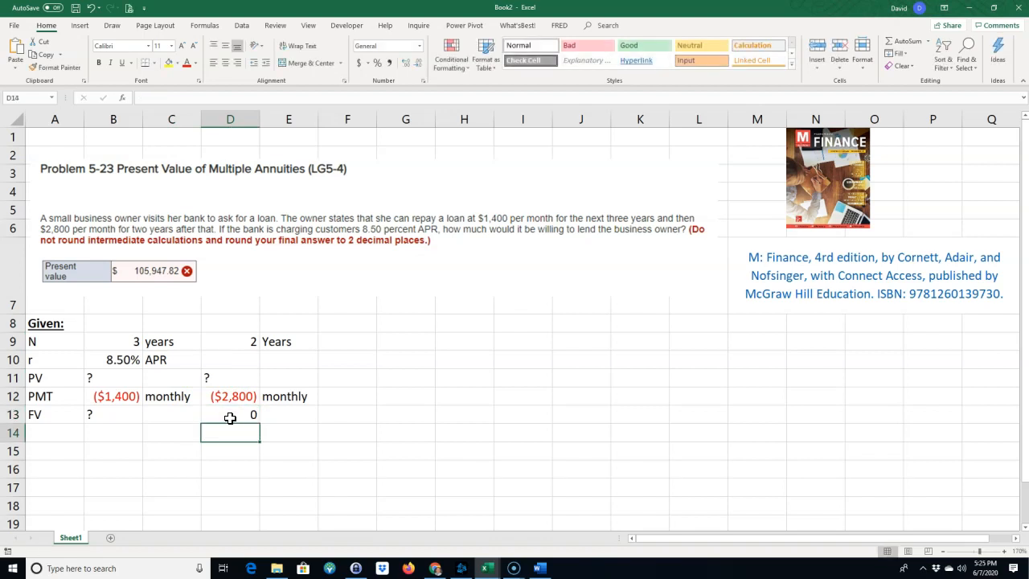
Add a bold, underlined "Find:" heading in A14 and paste "How much would you be willing to lend the business owner" into A15.
left_click(109, 378)
left_click(58, 435)
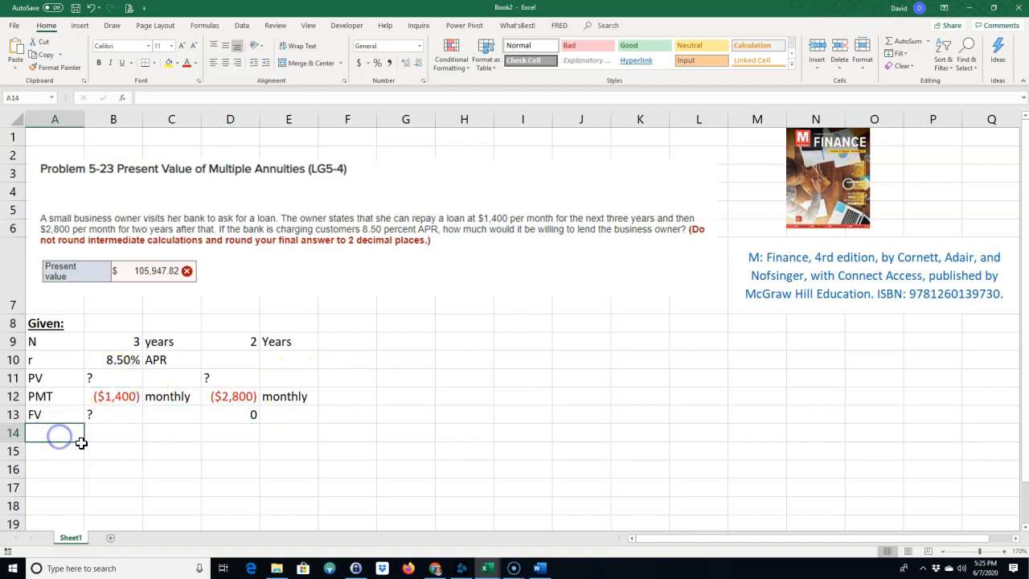
type("Find:")
key("Return")
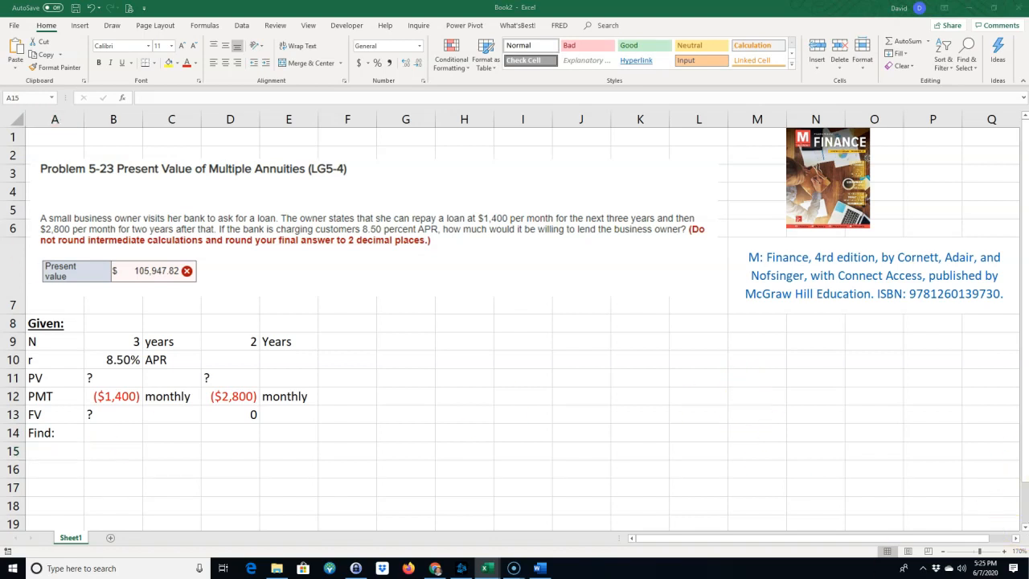
left_click(66, 451)
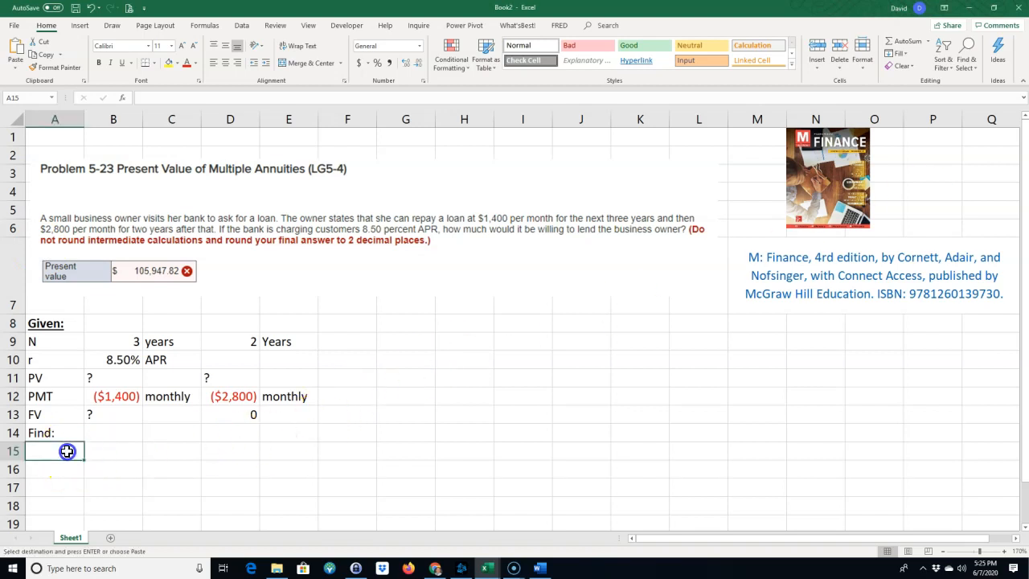
type("How much would you be willing to lend the business owner")
left_click(48, 433)
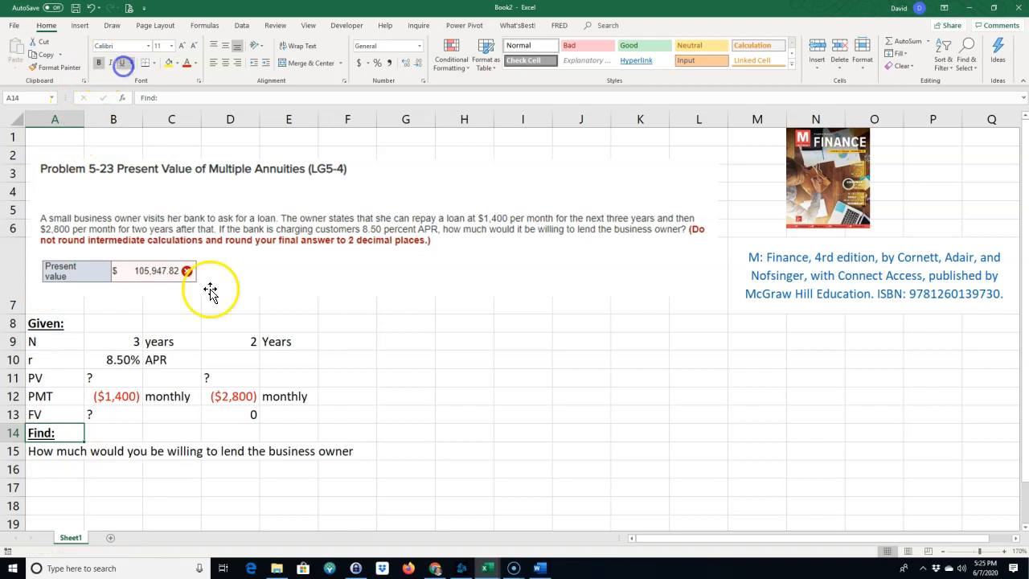
Enter "?" in G15 as the end of the question.
left_click(395, 453)
type("?")
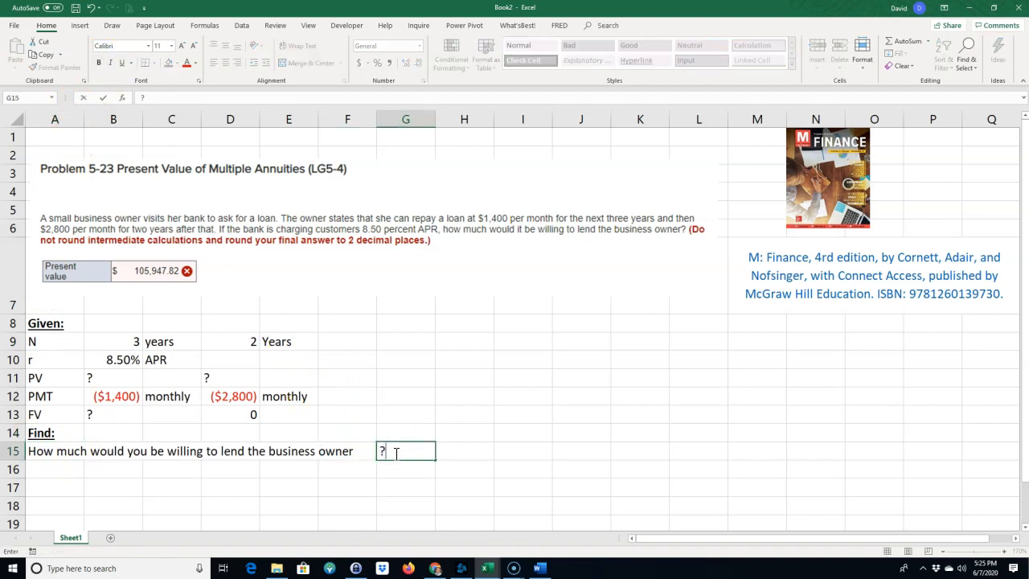
key("Return")
Add the heading "Solution:" in A16 and make it bold and underlined.
key("Left")
key("Left")
key("Left")
key("Left")
key("Left")
key("Left")
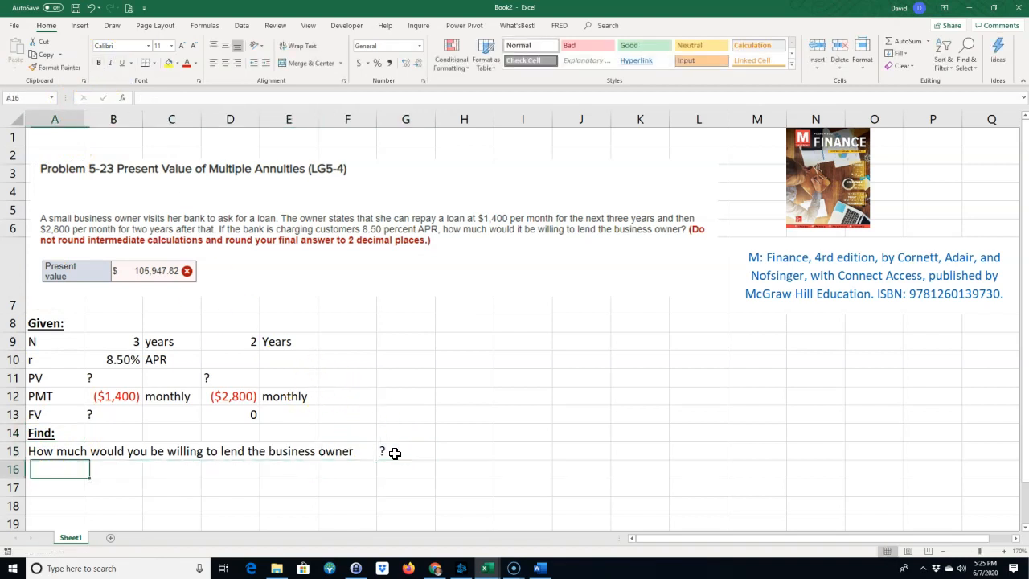
type("S")
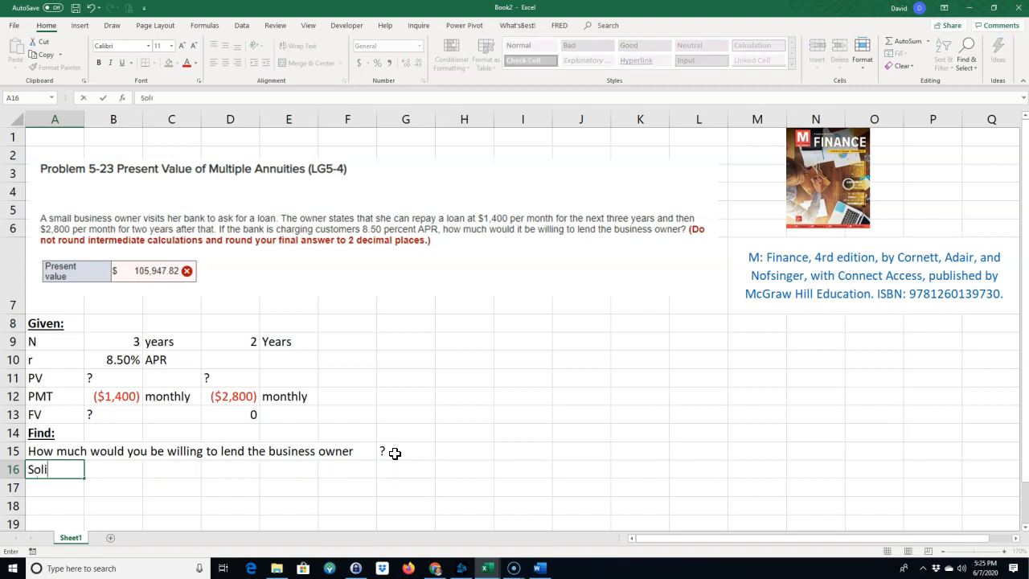
type("olution:")
key("Up")
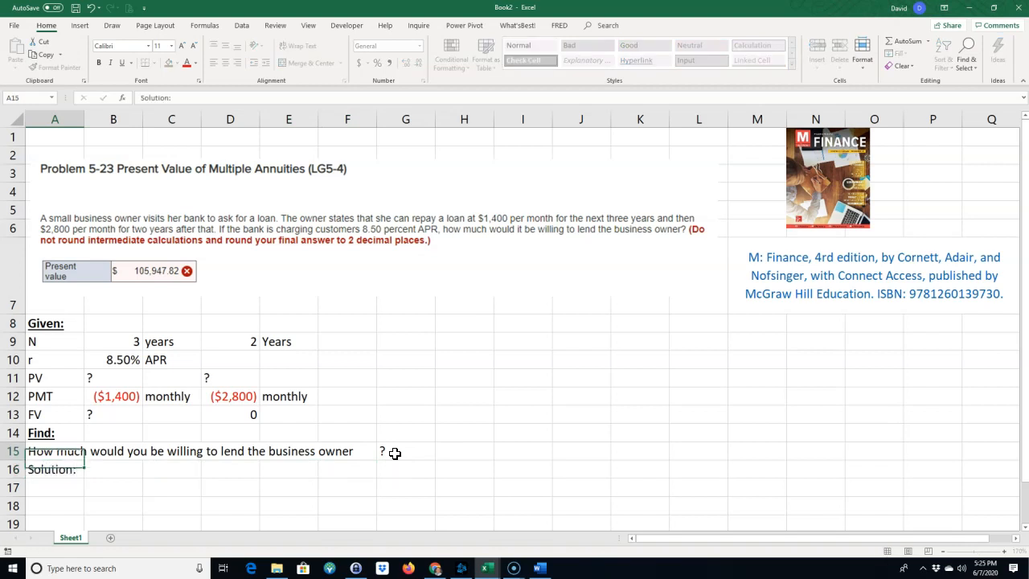
left_click(56, 469)
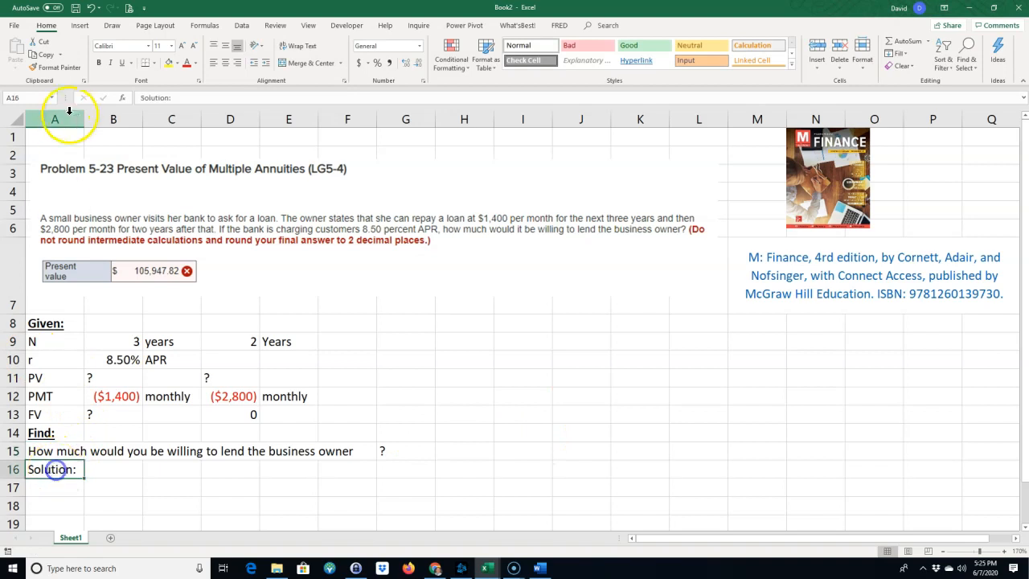
left_click(99, 62)
left_click(123, 66)
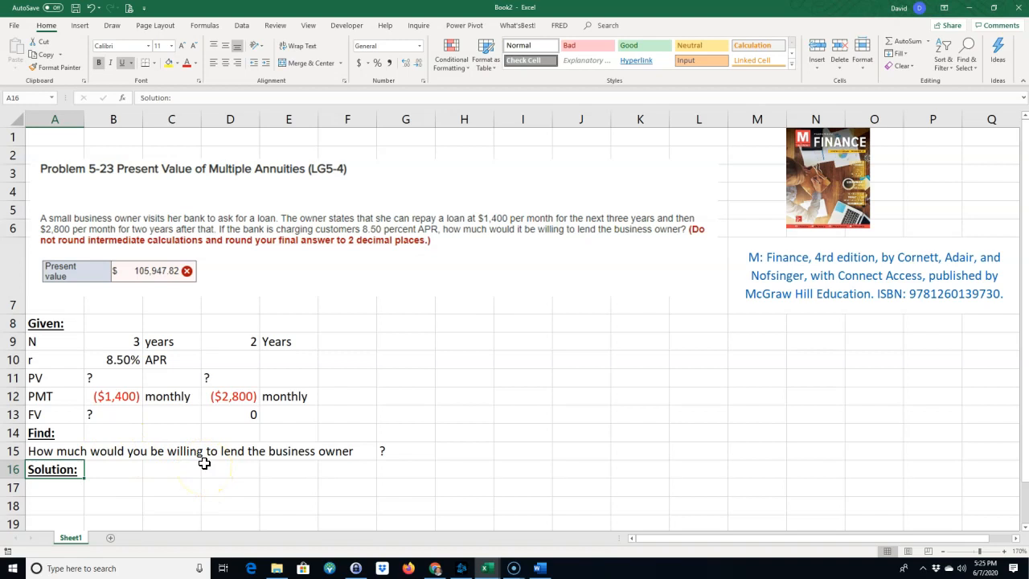
Review the given payments, APR, and unknown PV and FV entries of both annuities.
left_click(115, 396)
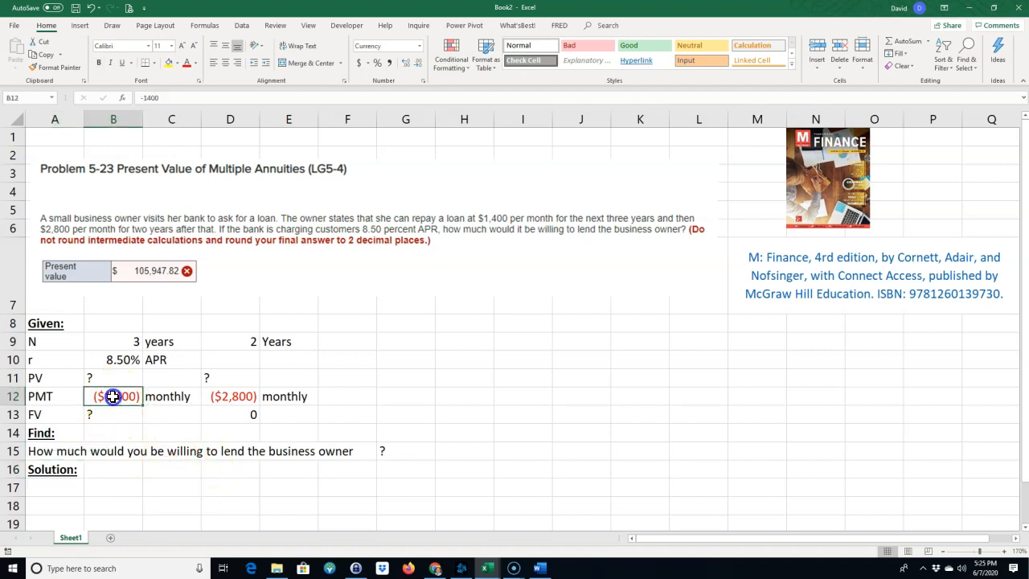
left_click(235, 396)
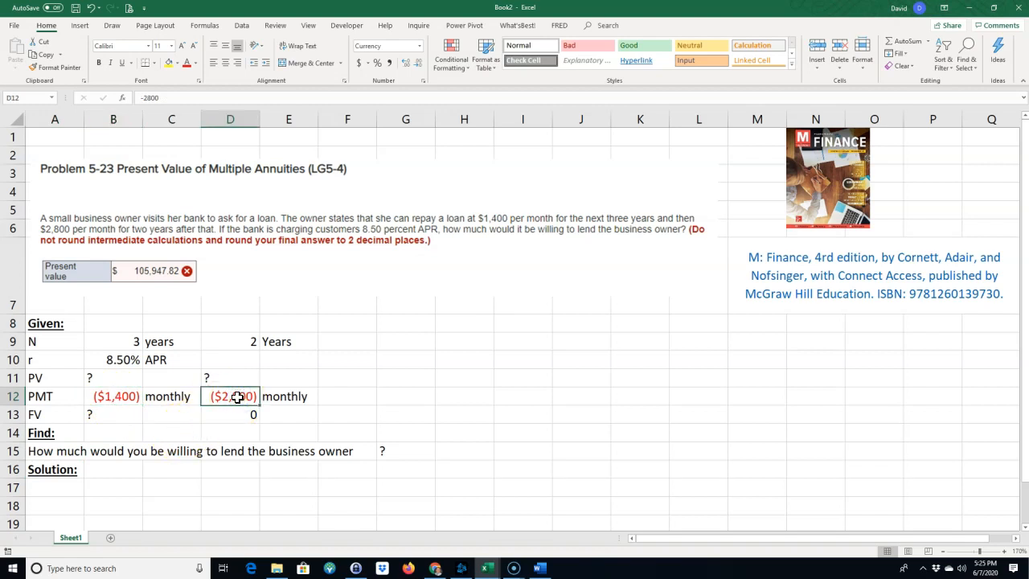
left_click(115, 361)
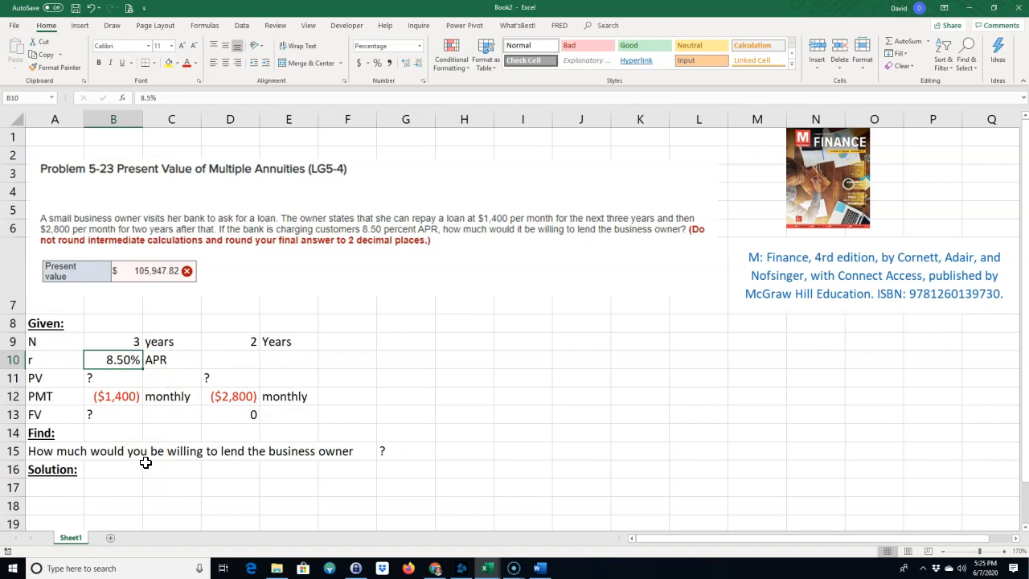
left_click(117, 414)
left_click(120, 378)
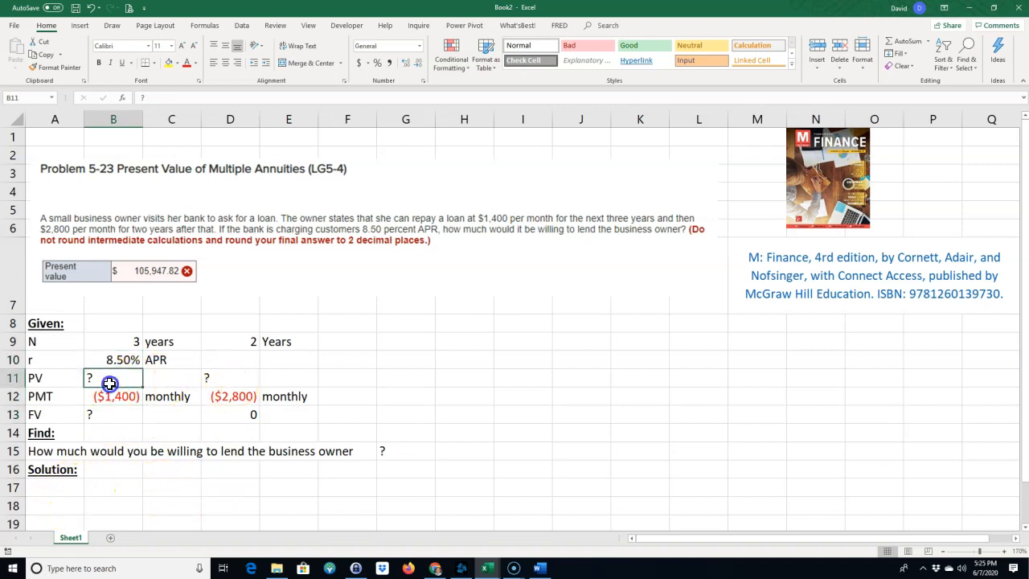
left_click(240, 381)
left_click_drag(239, 337, 241, 418)
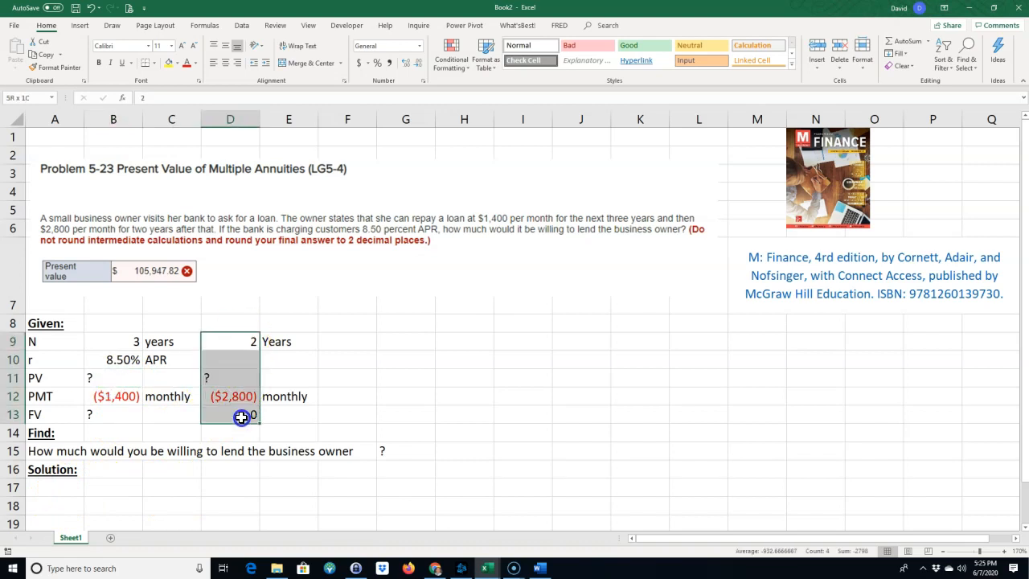
Label cell C17 "PV" for the second annuity's present value.
left_click(169, 489)
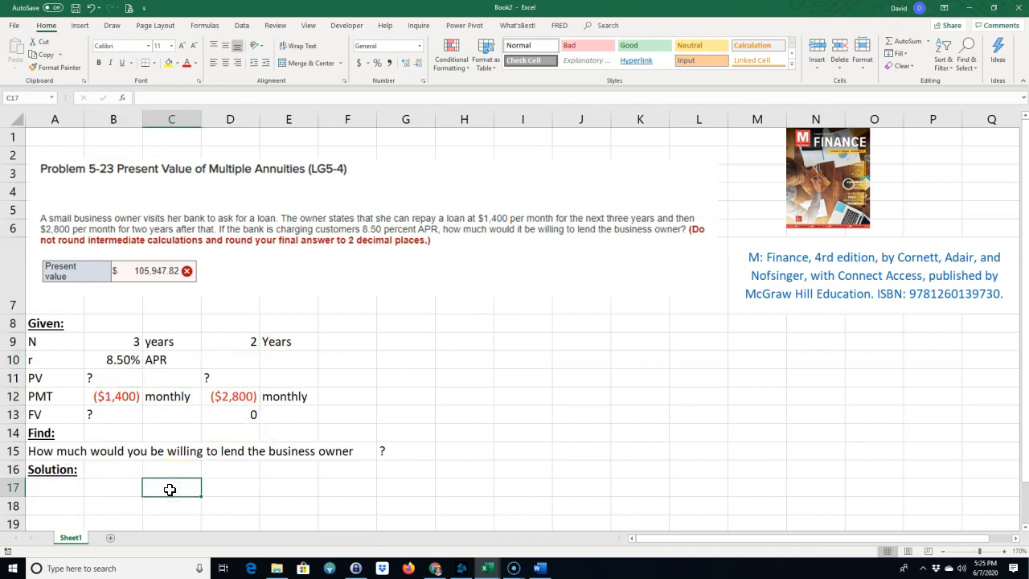
type("PV")
key("Tab")
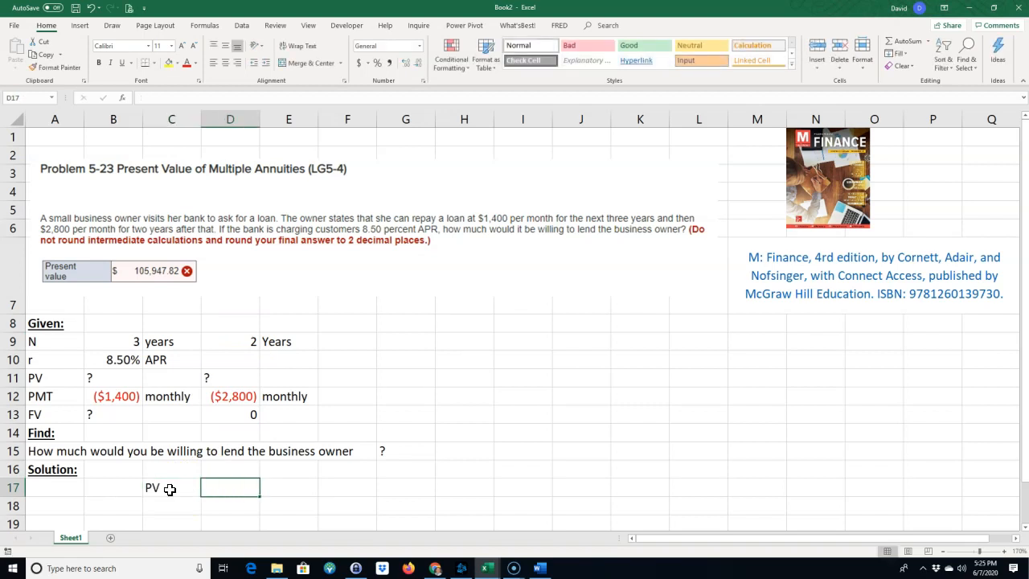
Calculate the second annuity's present value in D17 with =PV(B10/12,D9*12,D12).
type("=pv(")
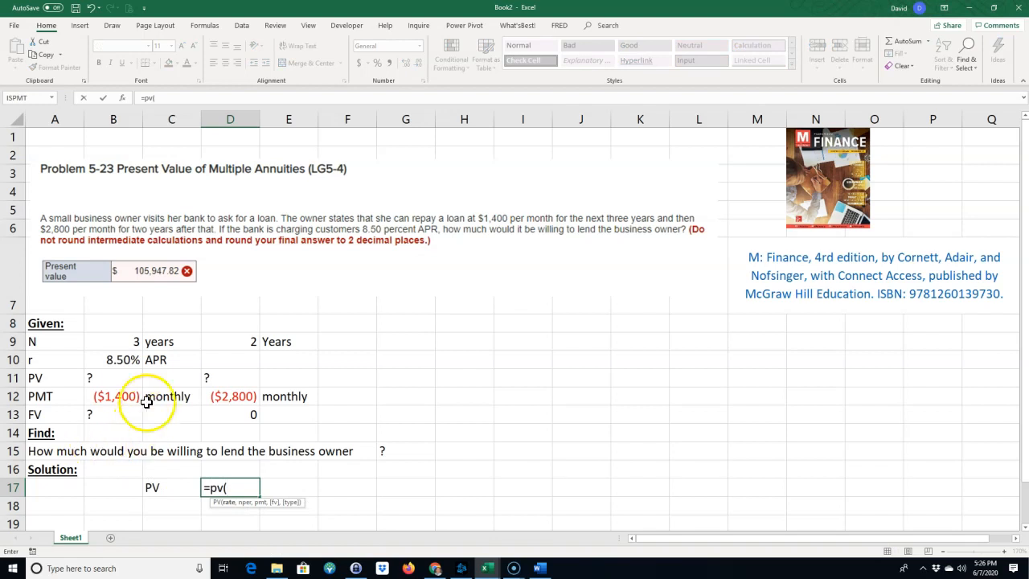
left_click(113, 359)
type("/12,")
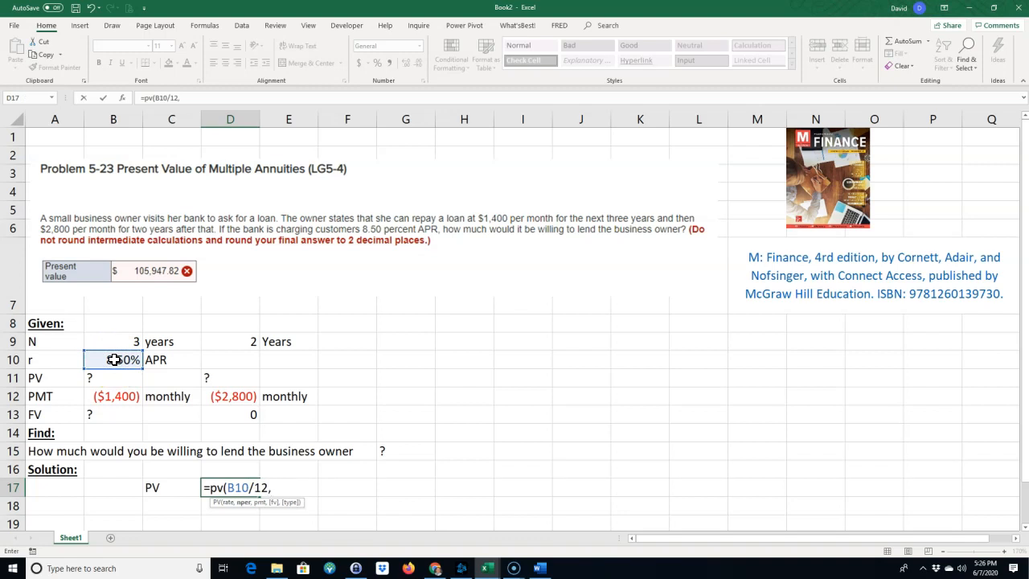
left_click(242, 341)
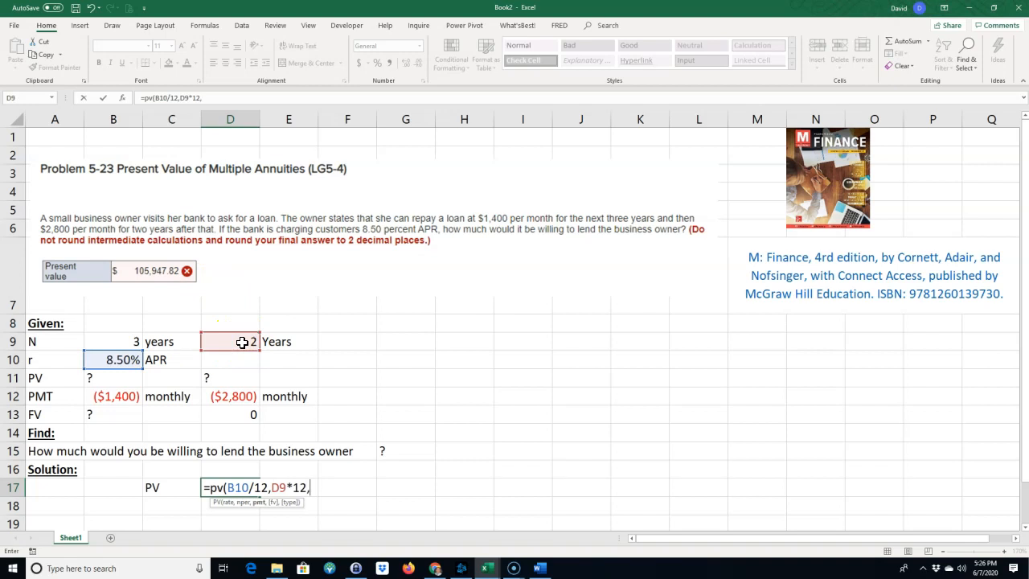
left_click(233, 396)
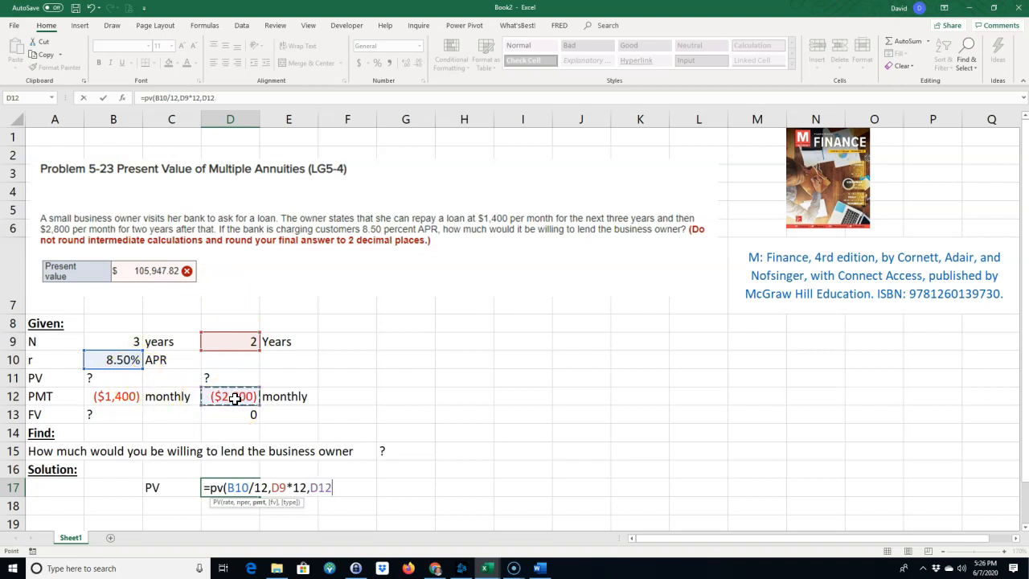
type(")")
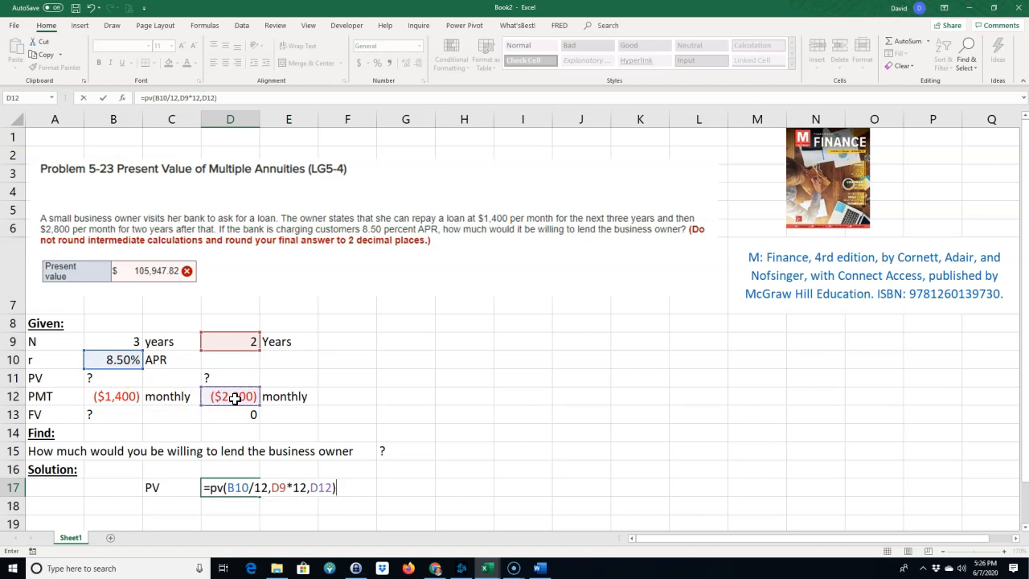
key("Return")
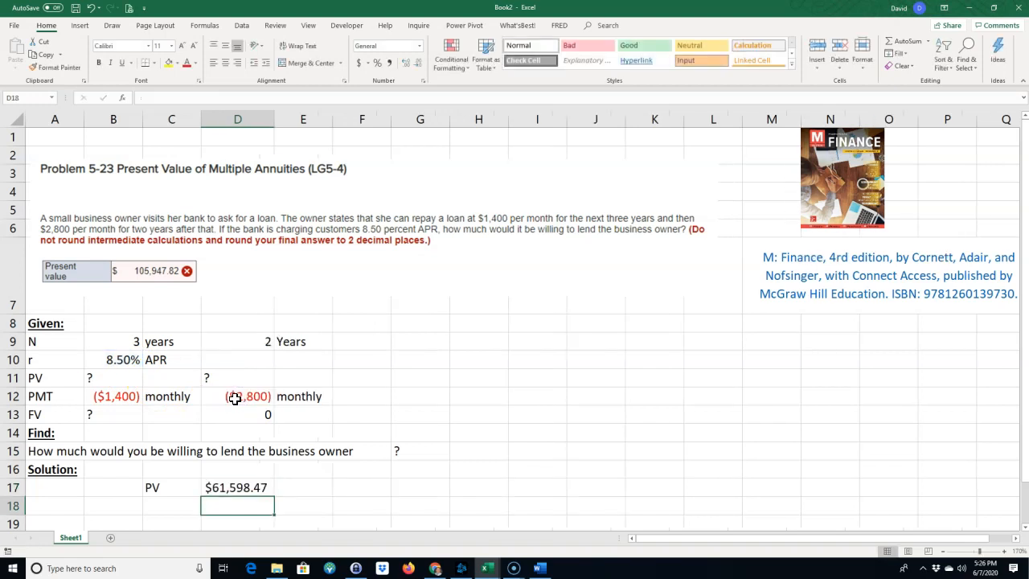
Label cell A18 "PV" for the overall present value.
left_click(241, 378)
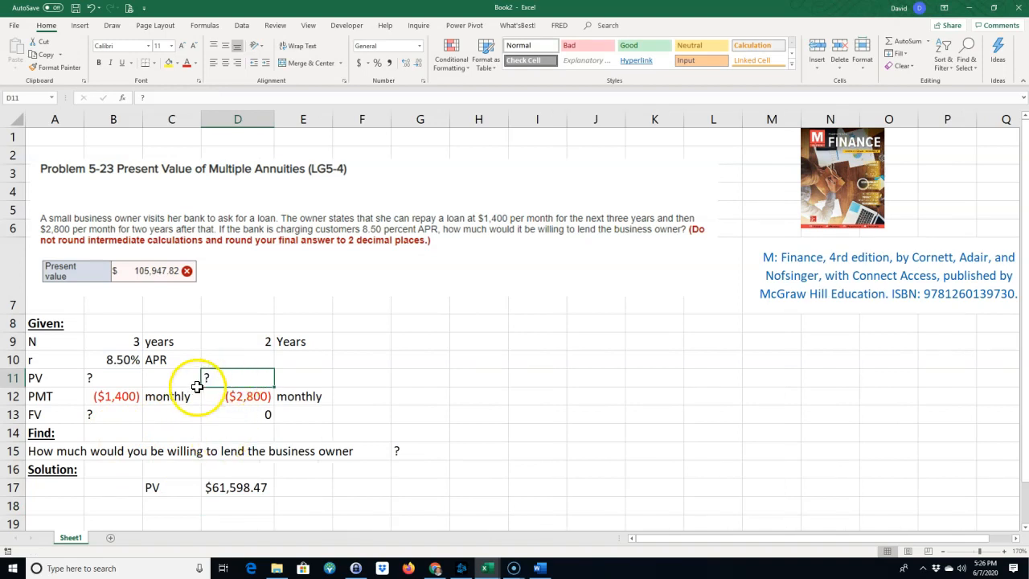
left_click(111, 414)
left_click(43, 507)
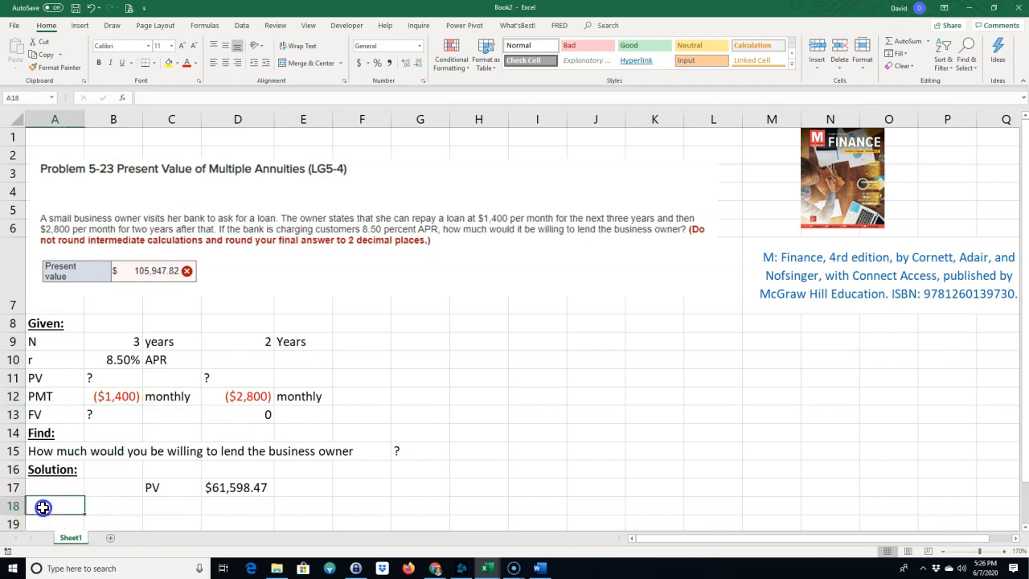
type("PV")
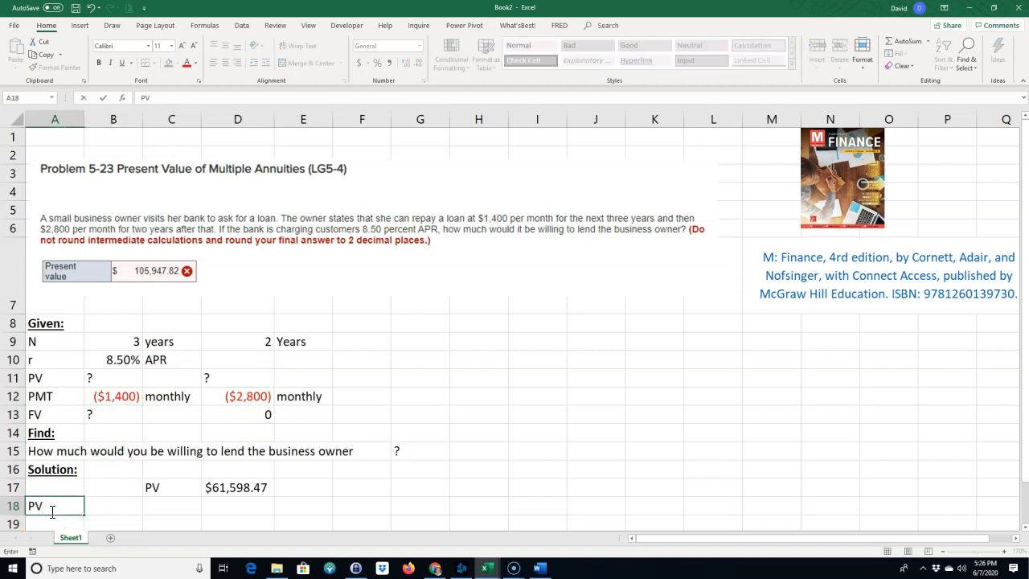
key("Tab")
Calculate the overall present value in B18 with =PV(B10/12,B9*12,B12,-D17), using the second annuity's value as FV.
type("=pv(")
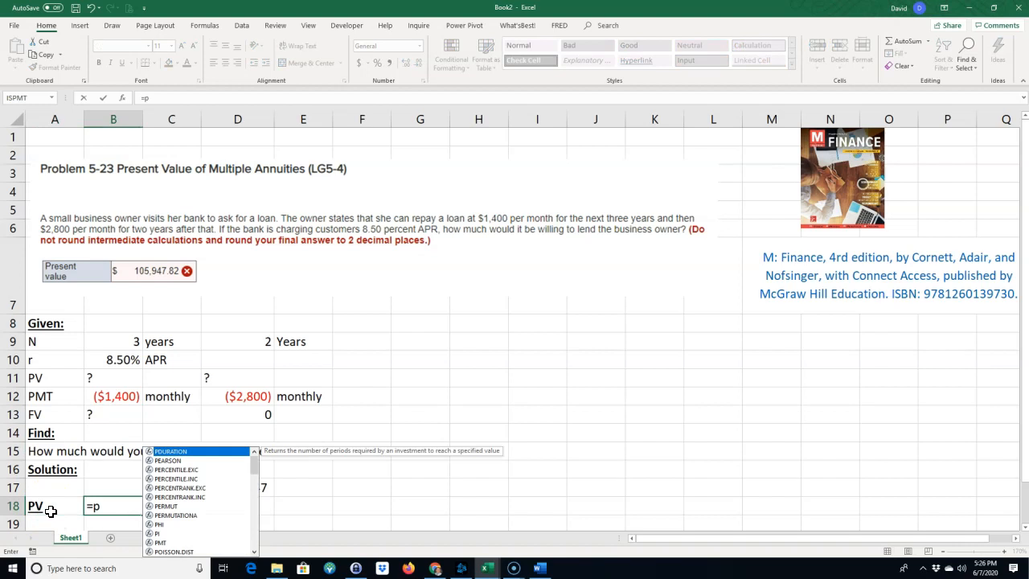
left_click(120, 362)
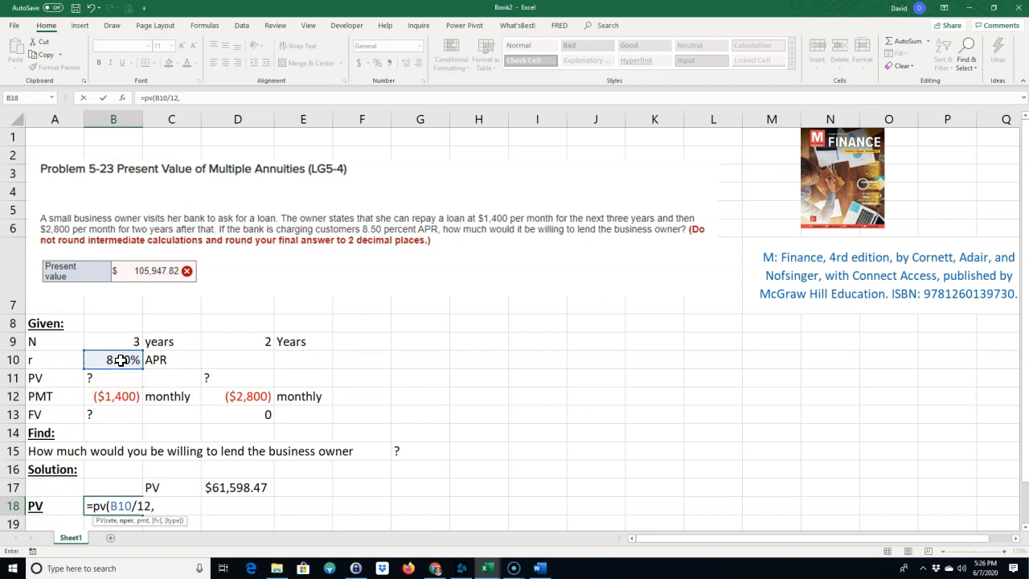
left_click(122, 341)
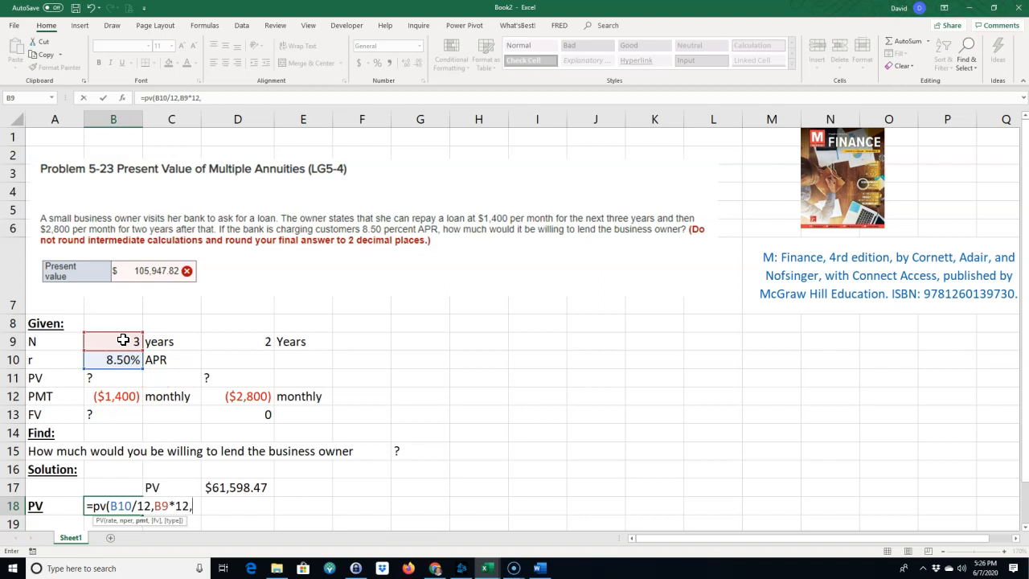
type("*12,")
left_click(121, 397)
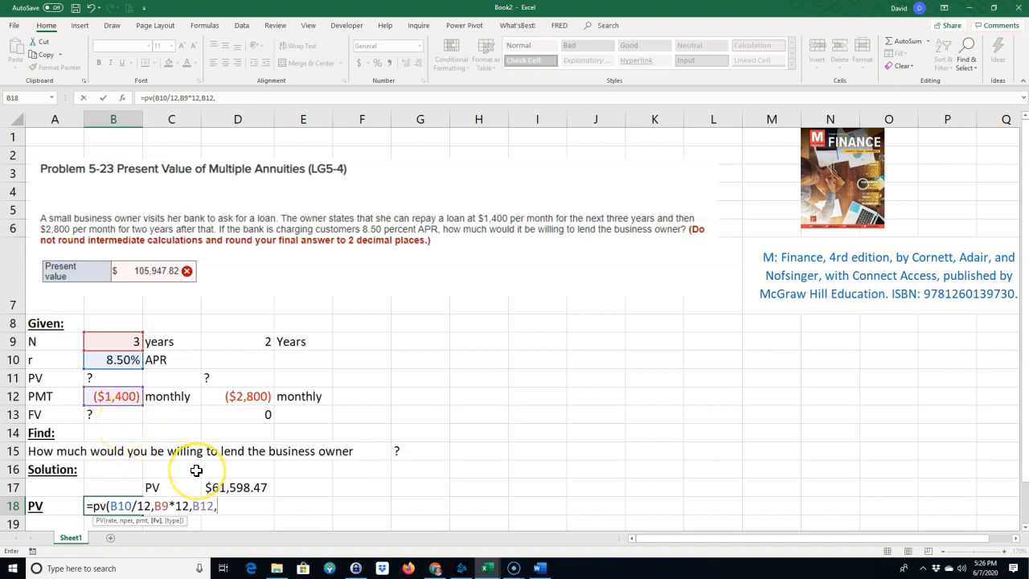
left_click(228, 487)
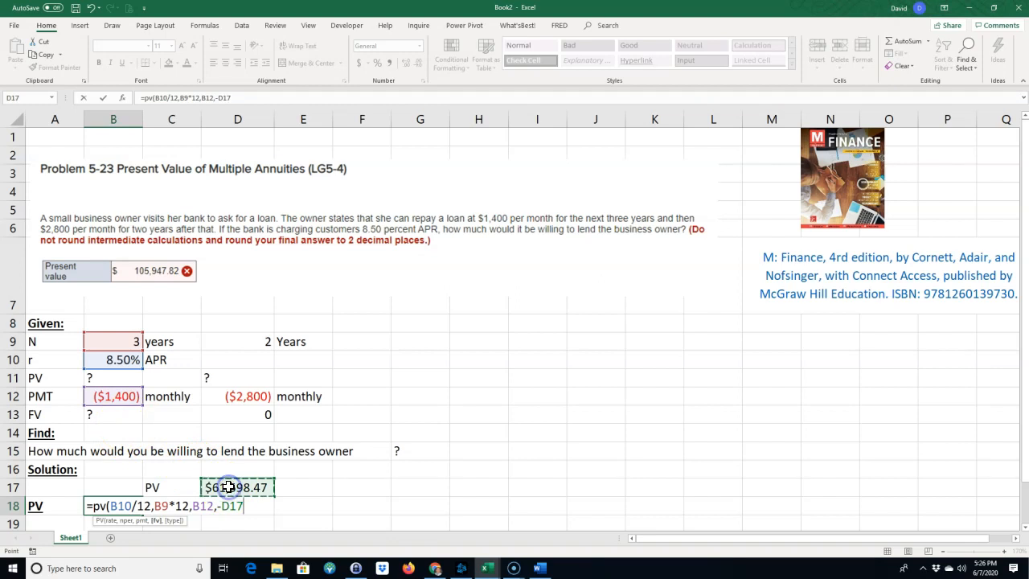
key("Return")
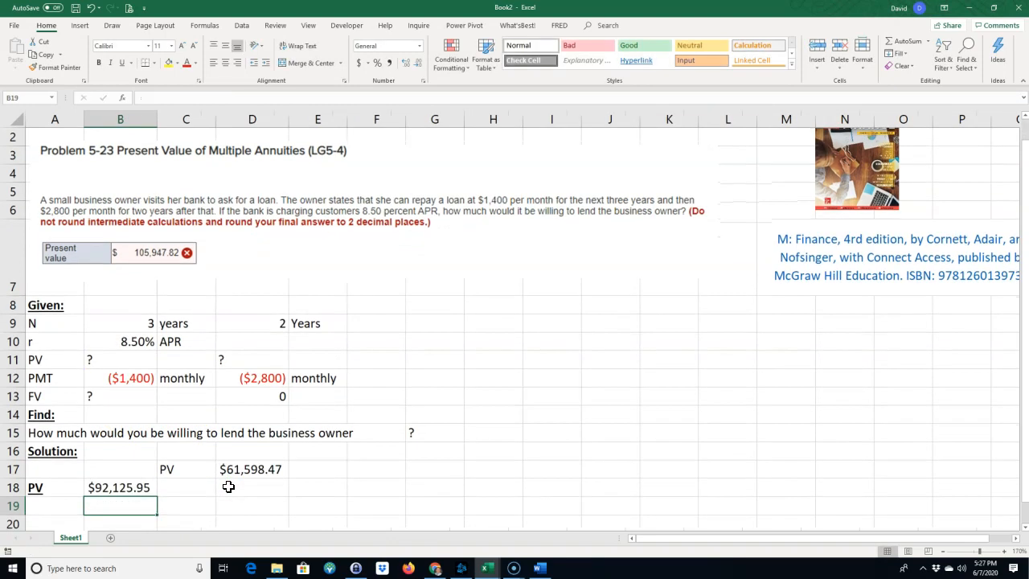
Remove the bold and underline formatting from the "PV" label in A18.
left_click(37, 487)
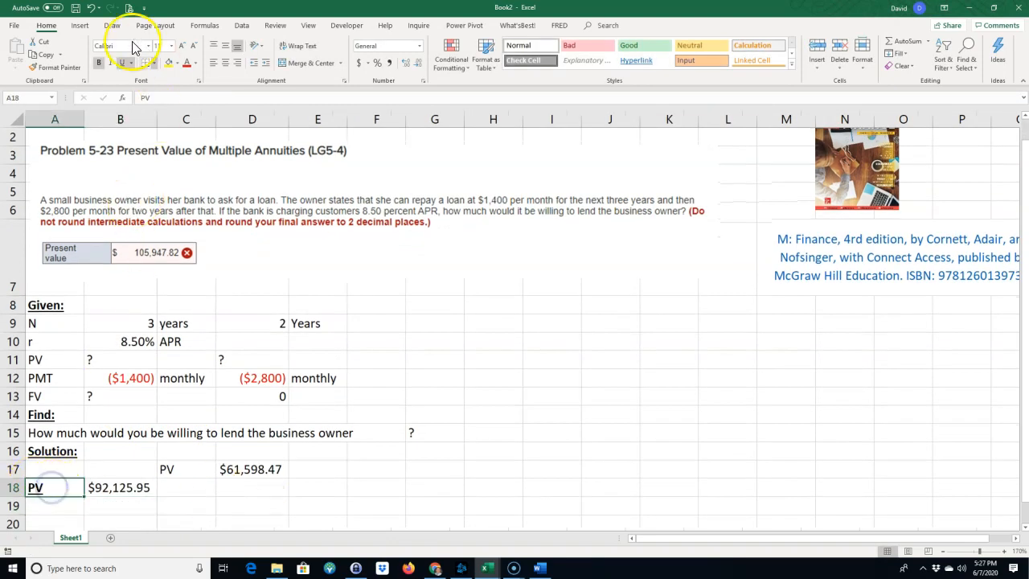
left_click(98, 62)
left_click(121, 62)
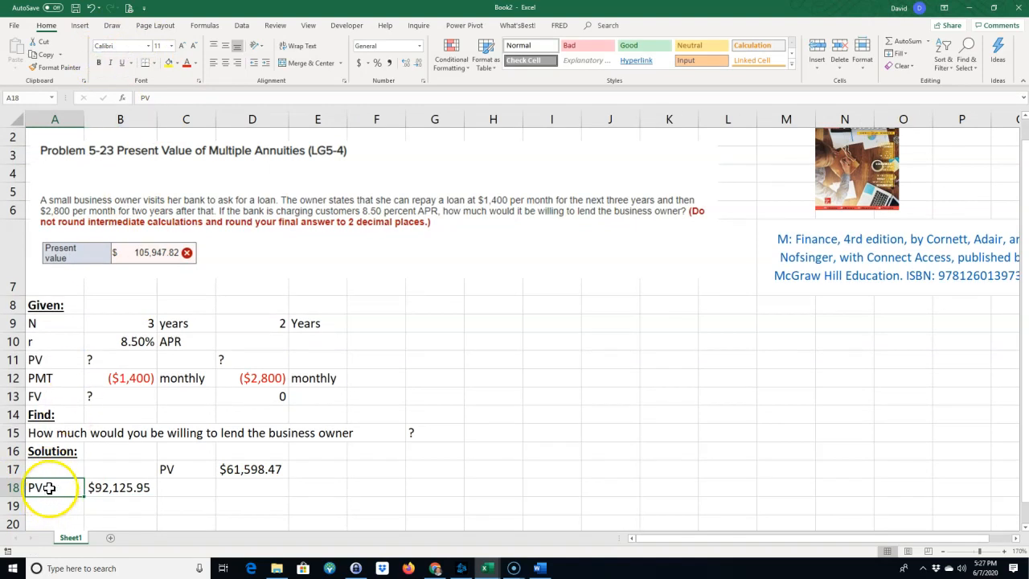
Highlight the overall present value label and amount in A18:B18 with yellow fill.
left_click_drag(49, 487, 112, 487)
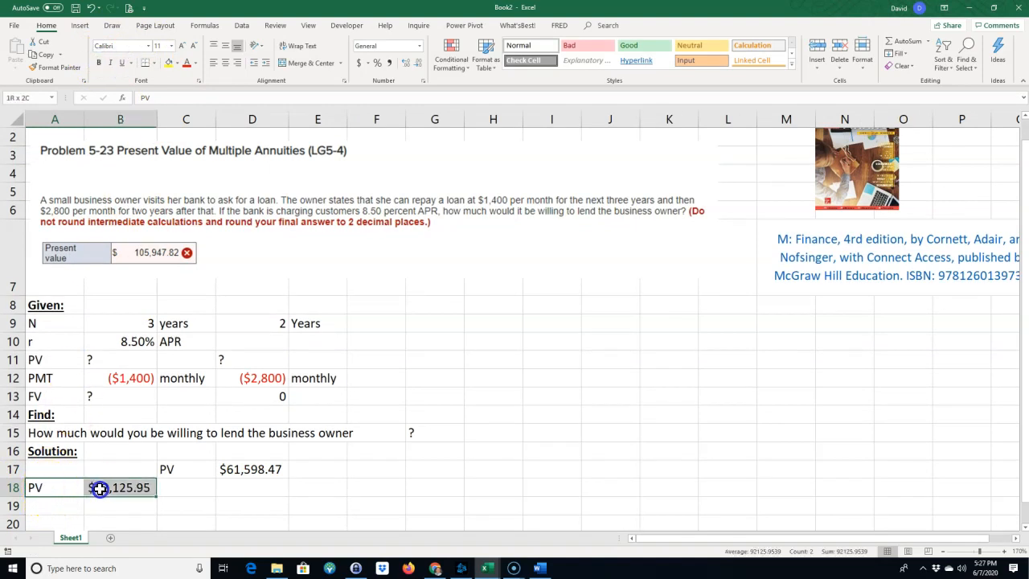
left_click(170, 68)
Show the formula of D17 as text in E17 using FORMULATEXT.
left_click(300, 471)
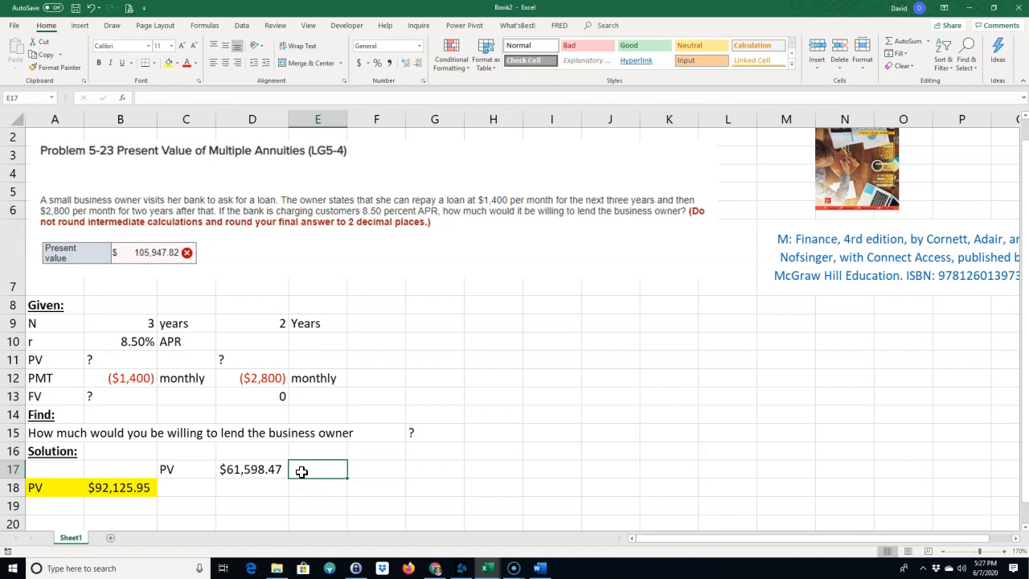
type("=form")
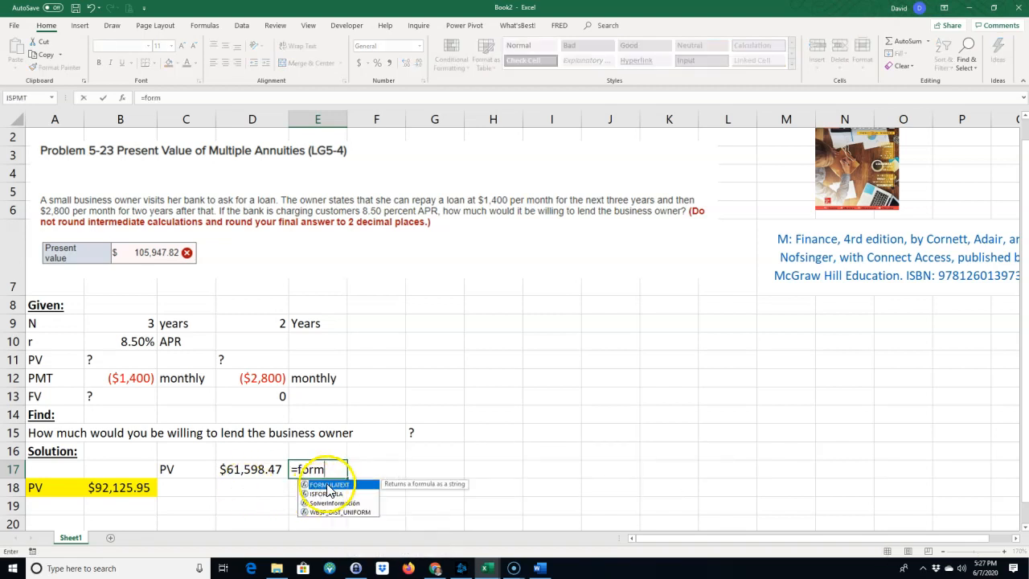
double_click(329, 487)
left_click(259, 472)
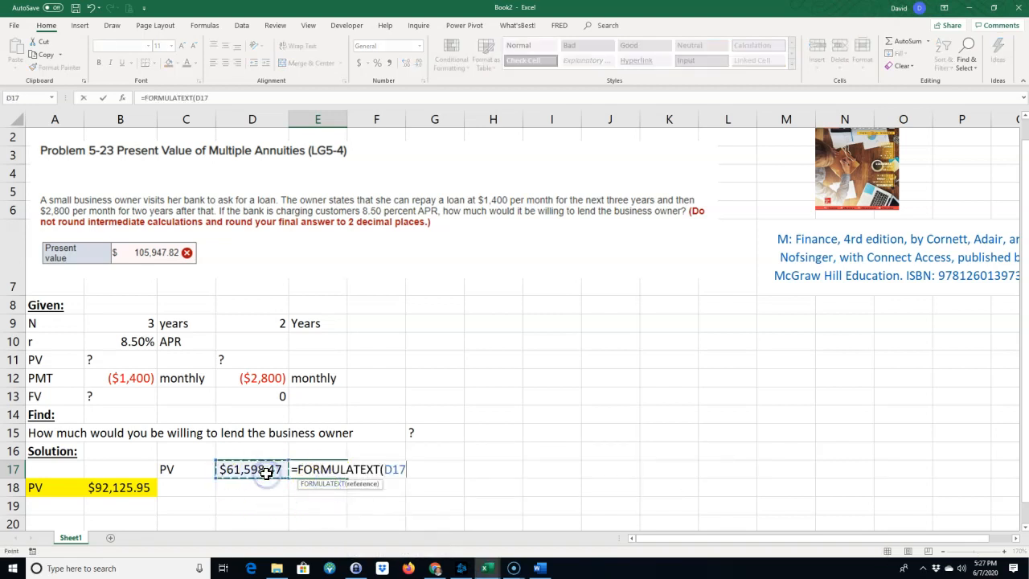
key("Return")
Copy the FORMULATEXT formula from E17 to C18 to show the formula of B18.
left_click(319, 469)
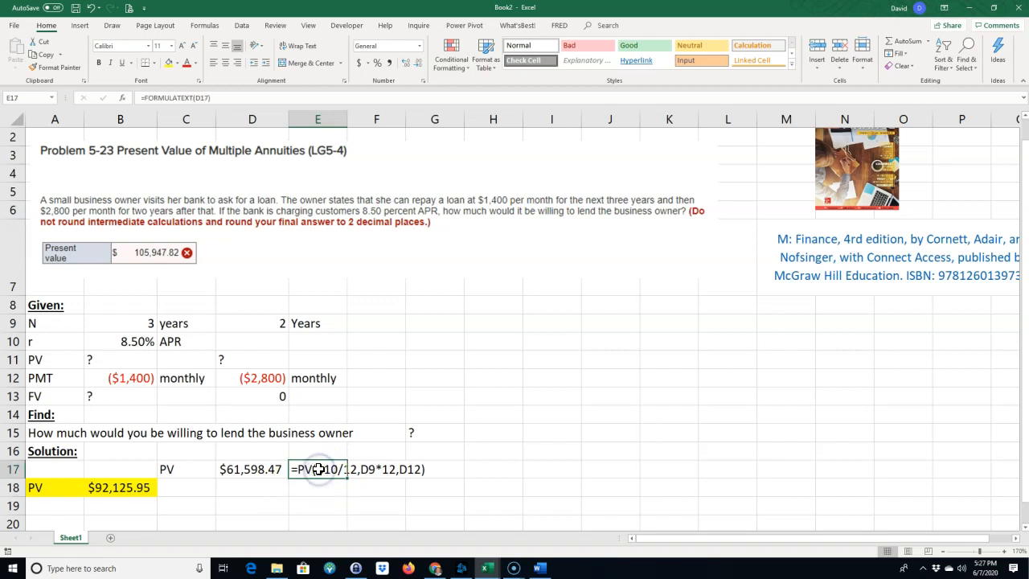
key("ctrl+c")
left_click(198, 488)
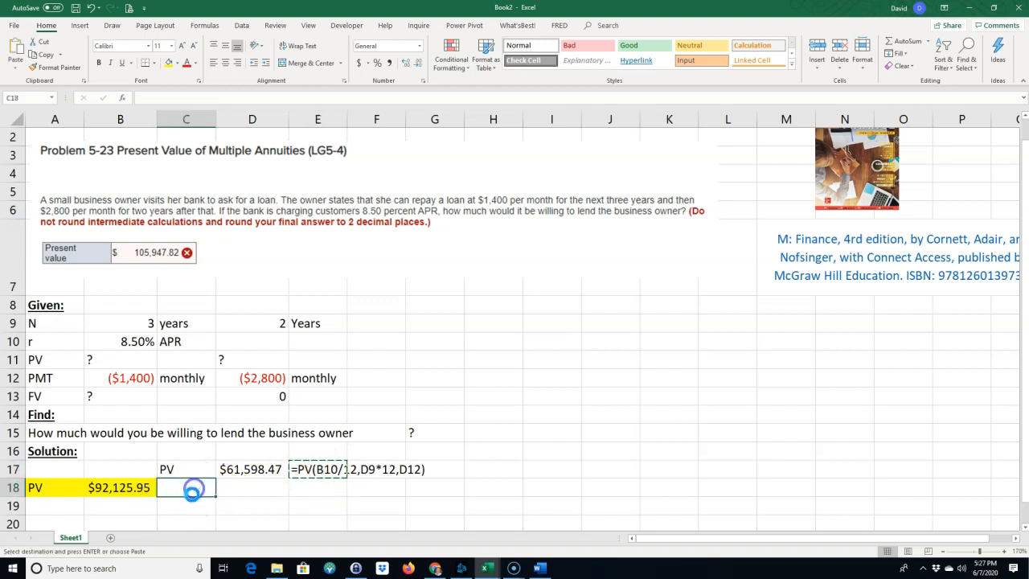
key("ctrl+v")
Enter the heading "Book's Solution:" in H16 and make it bold and underlined.
left_click(505, 452)
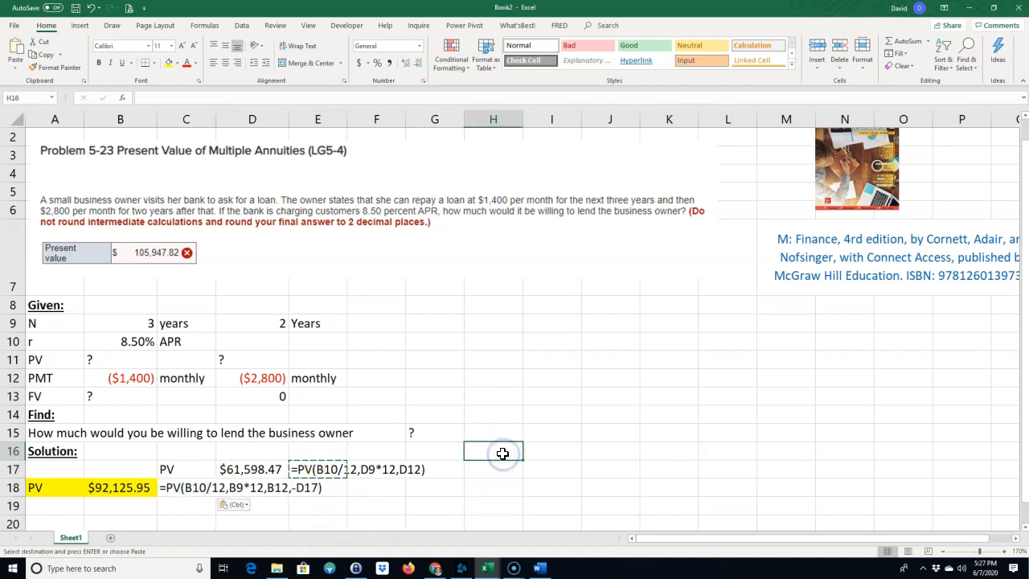
type("Book's Solution:")
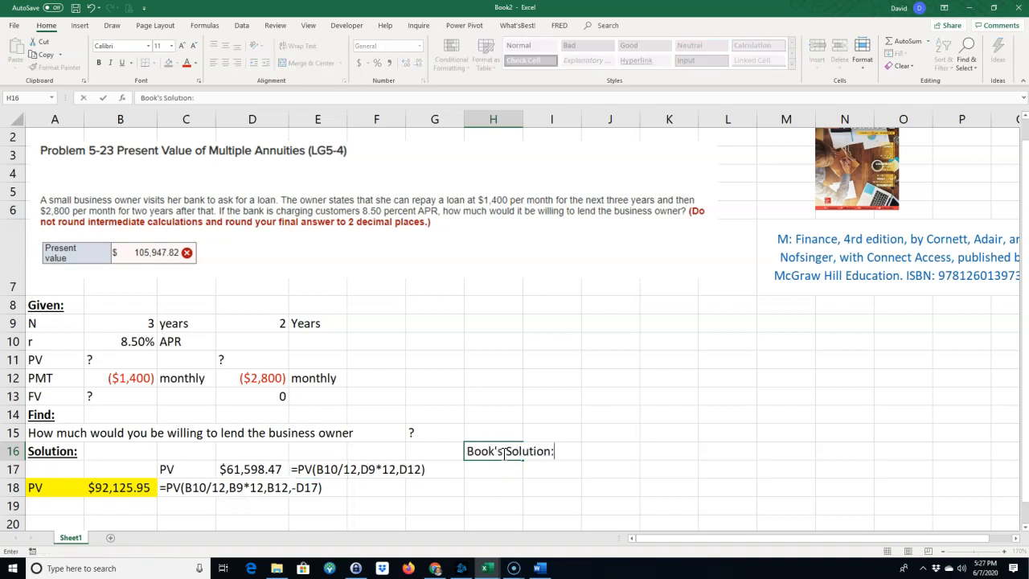
left_click(505, 453)
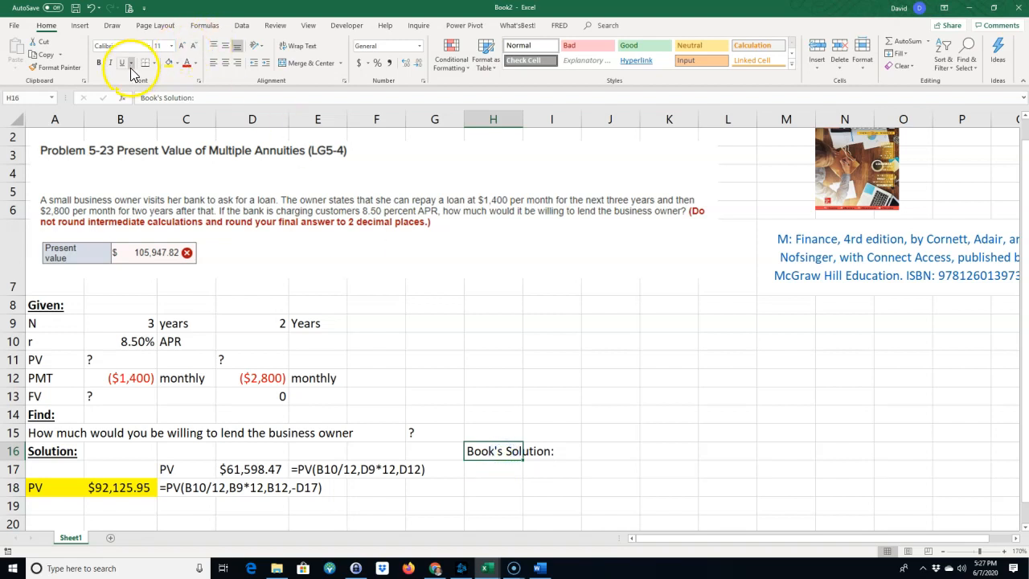
left_click(98, 63)
left_click(121, 63)
left_click(564, 524)
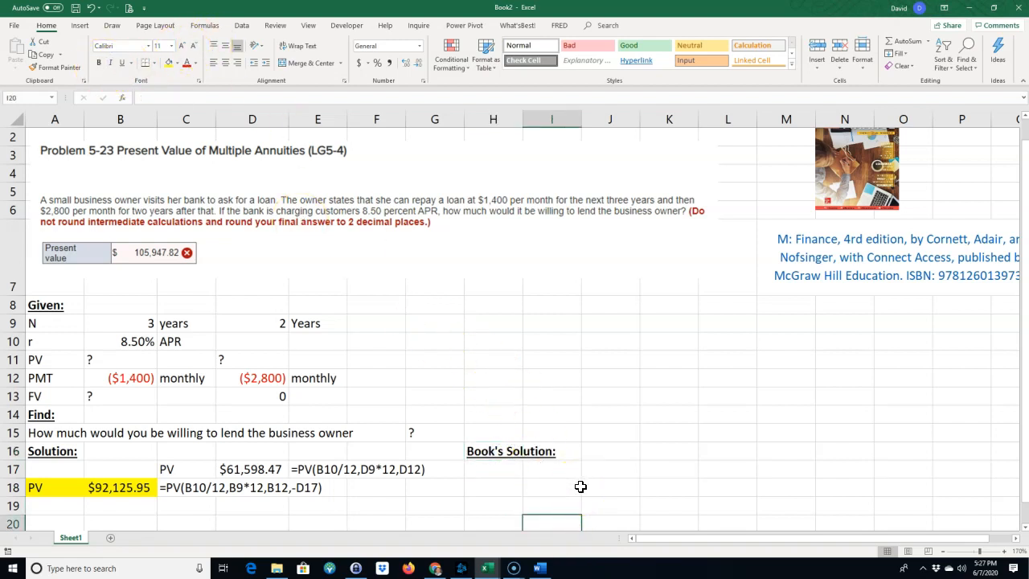
Label cell H17 "PV of $2800 for 5 years".
left_click(503, 471)
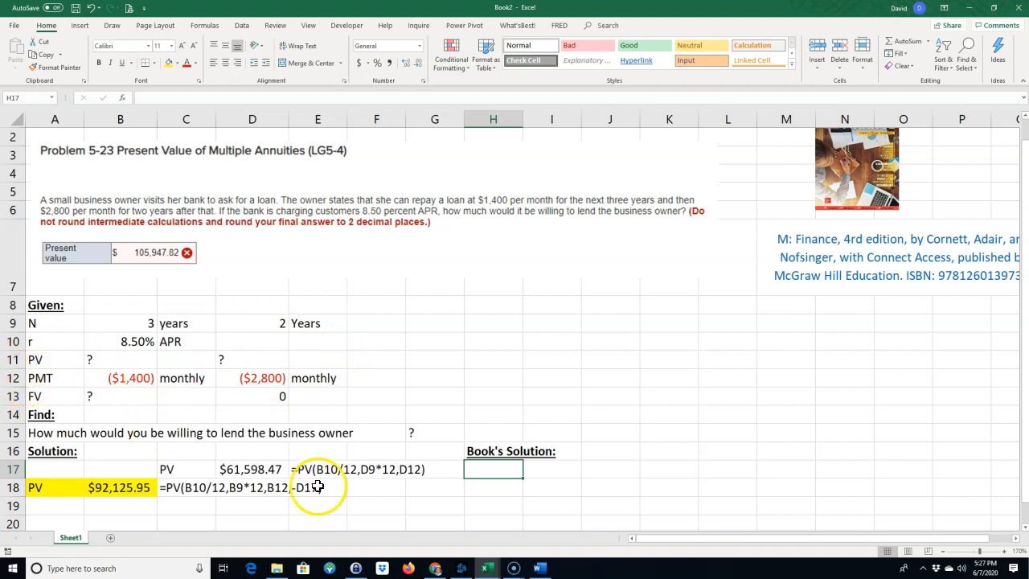
type("PV of $2800 for 5 yea")
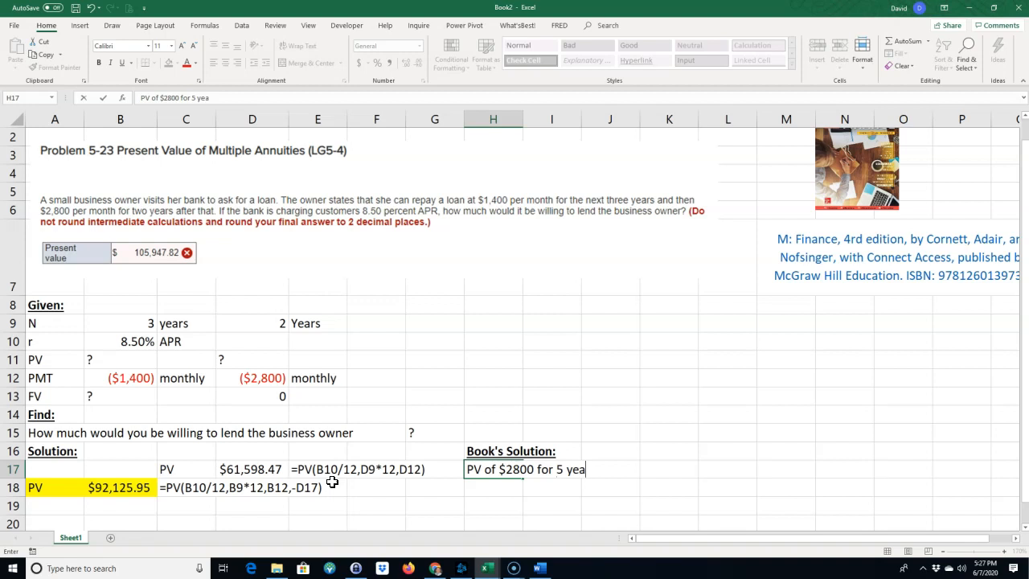
type("s")
key("Return")
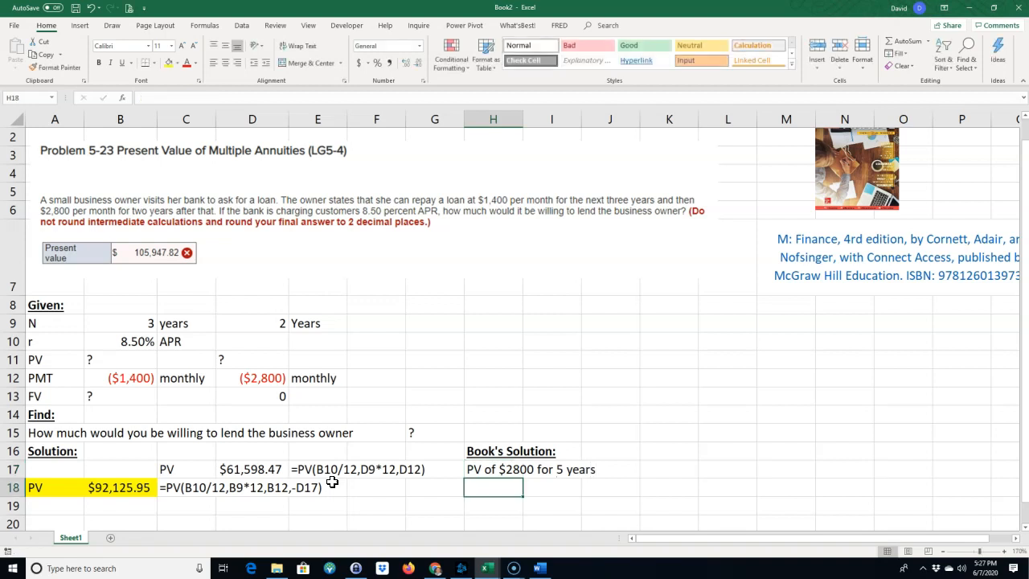
Calculate the five-year present value of the $2,800 payments in K17 with =PV(B10/12,12*(B9+D9),D12).
left_click(649, 468)
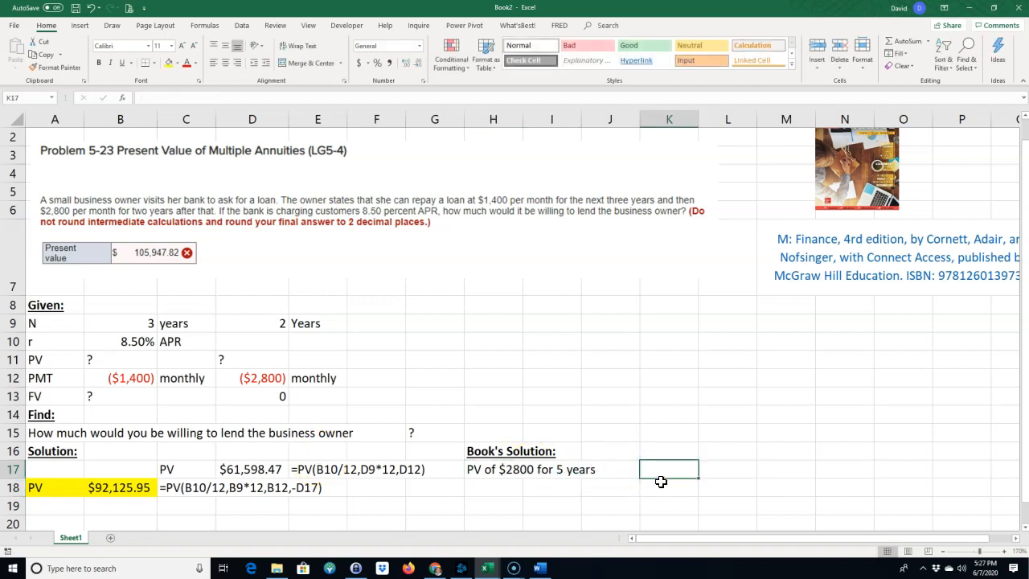
type("=PV(")
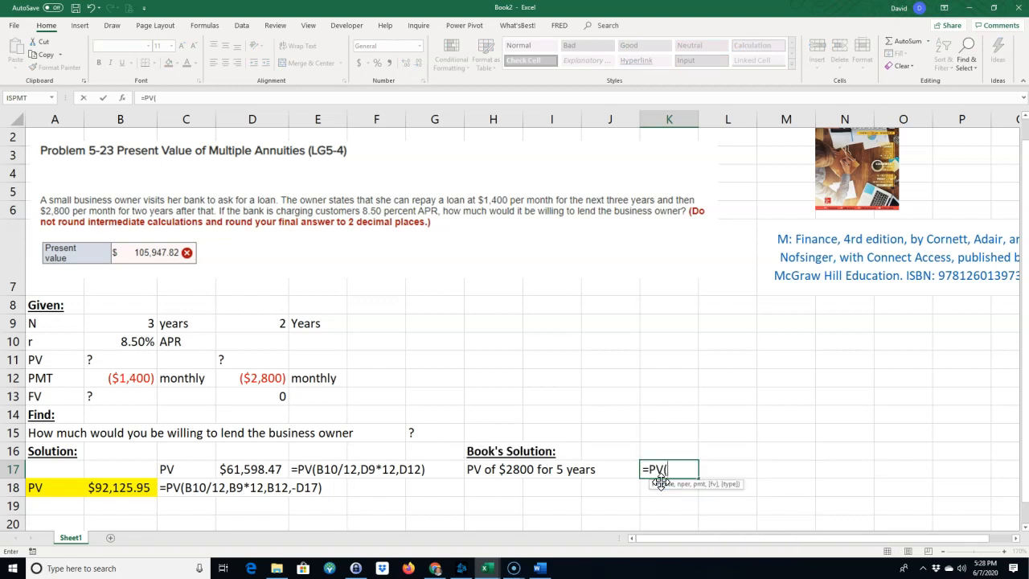
left_click(138, 344)
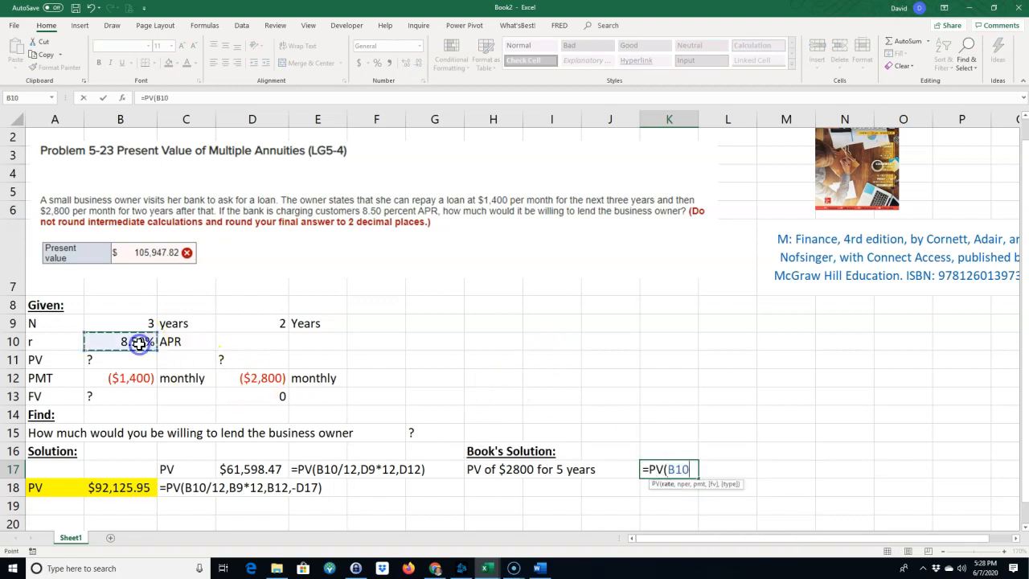
type("/12,12*(B9+")
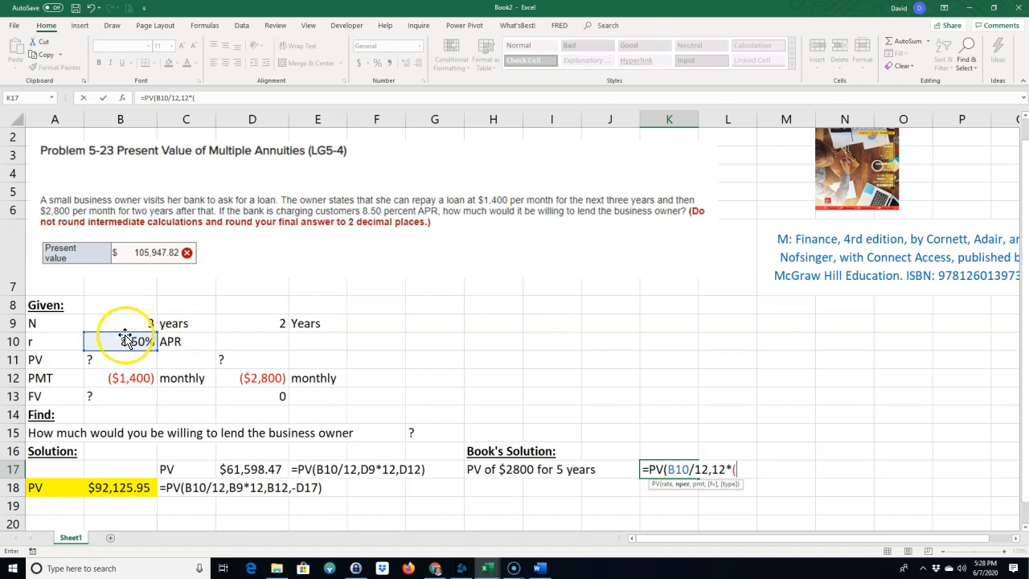
left_click(133, 323)
type("+")
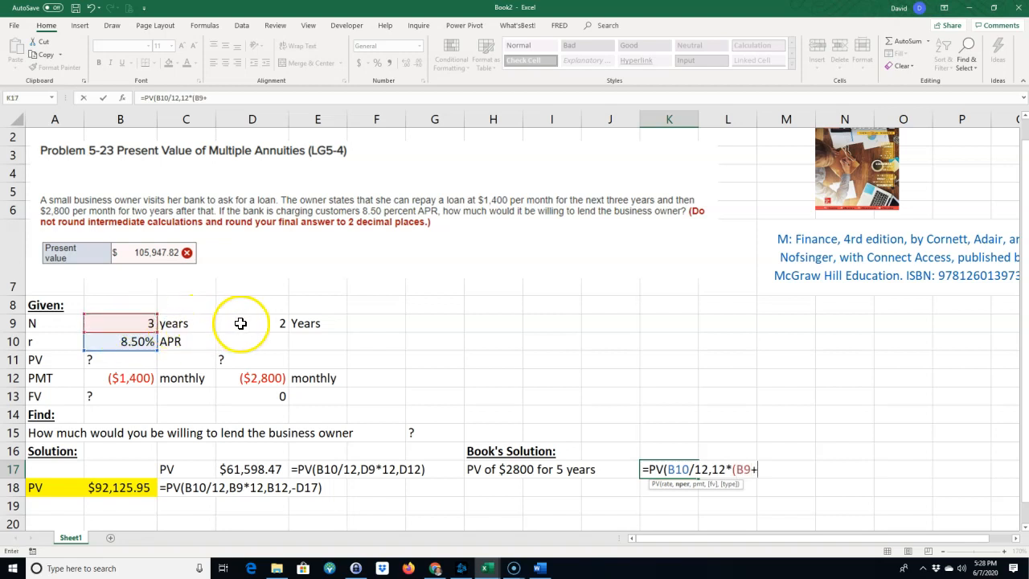
left_click(251, 324)
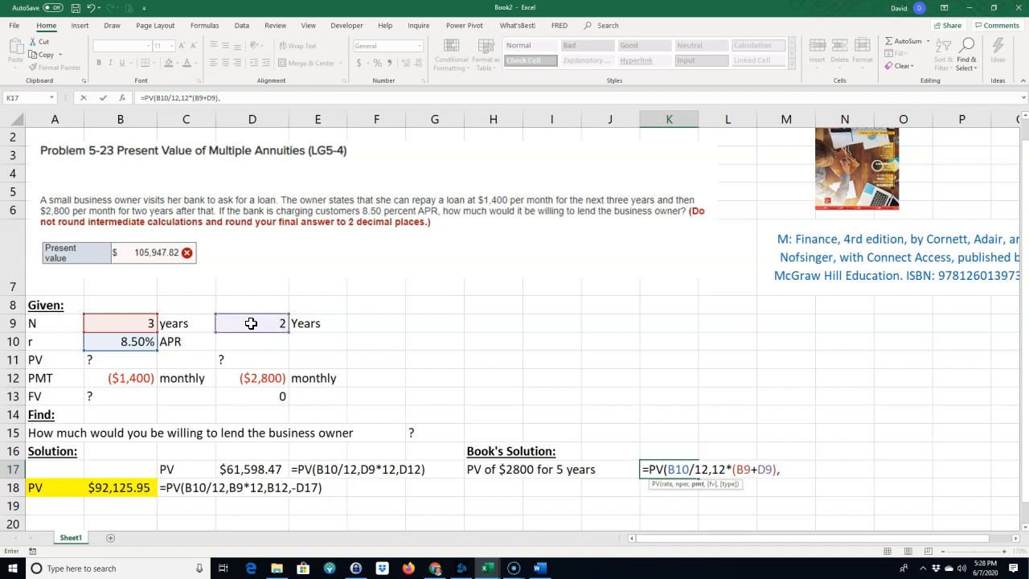
left_click(256, 379)
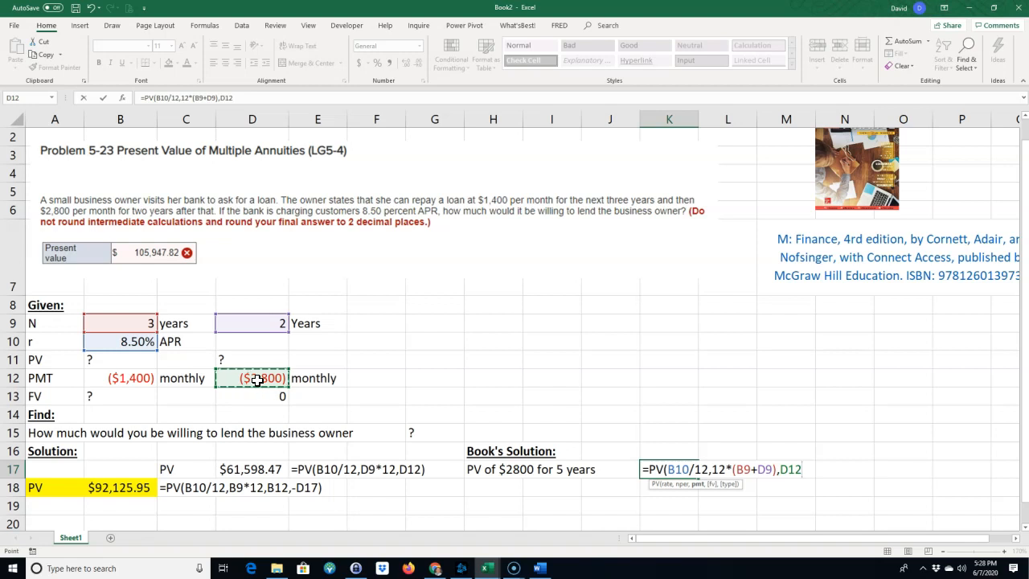
key("Return")
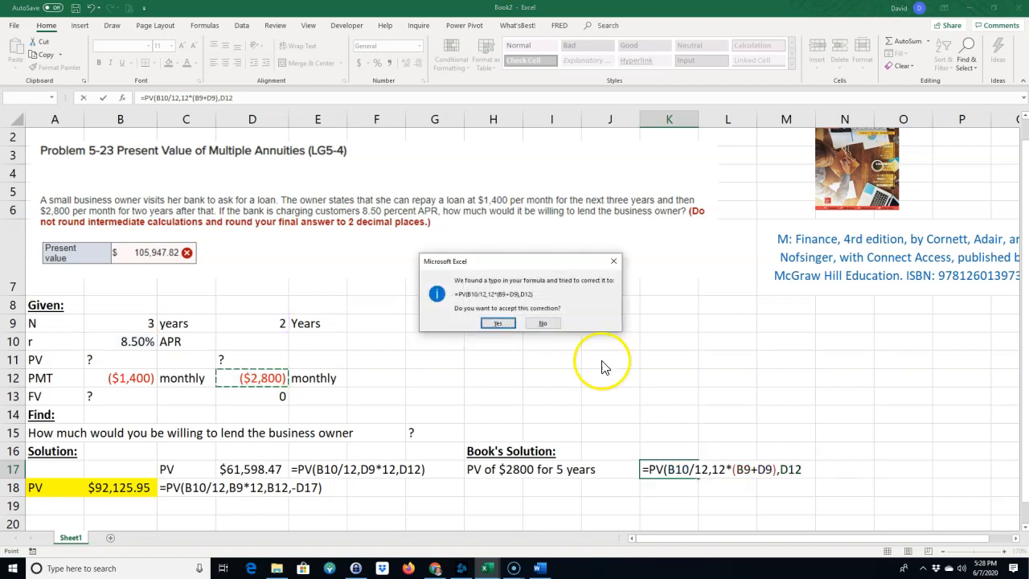
left_click(491, 319)
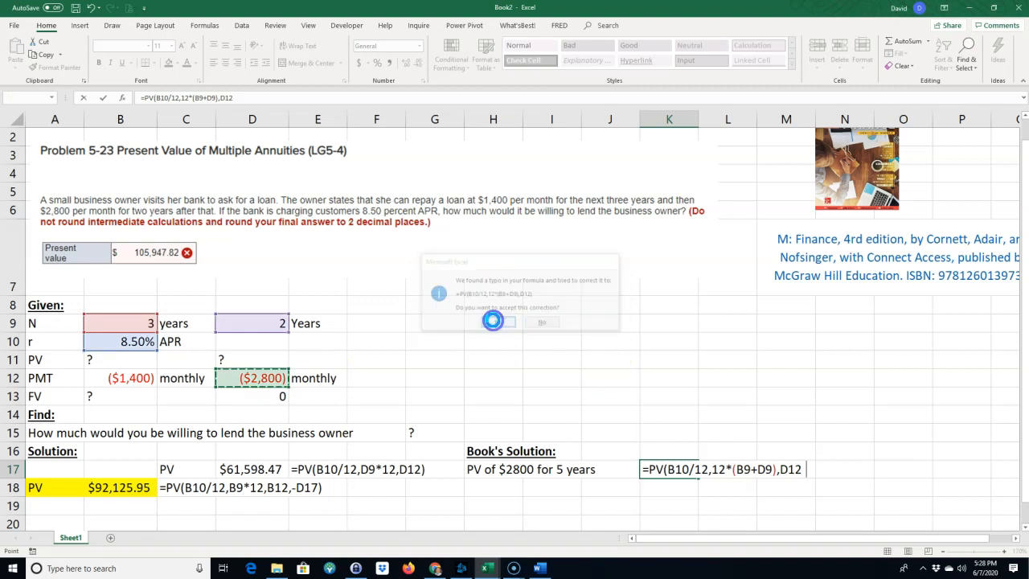
Apply the currency format of D12 to K17, widen column K and show two decimal places.
left_click(667, 471)
left_click(258, 380)
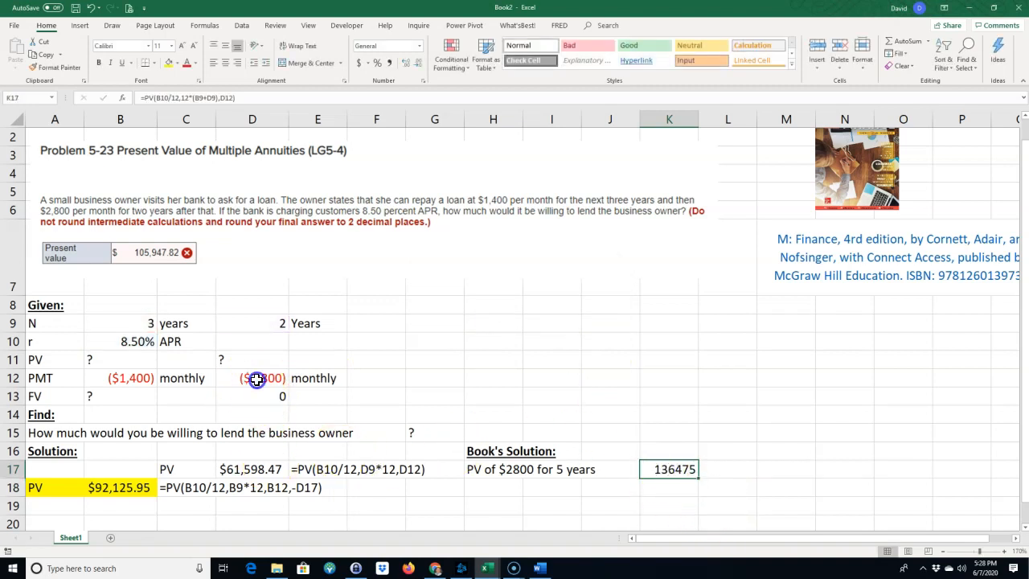
left_click(50, 66)
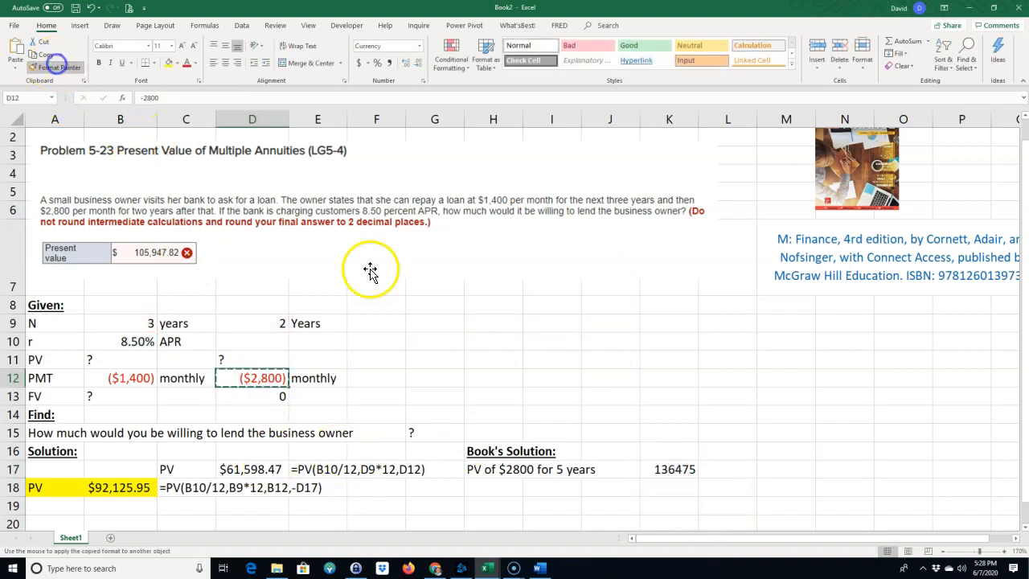
left_click(667, 469)
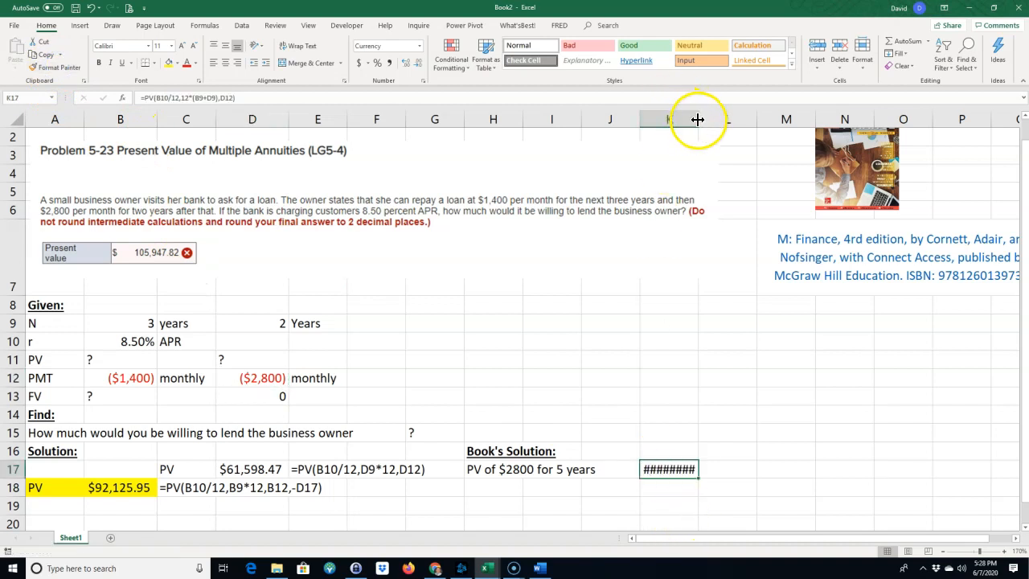
left_click_drag(699, 118, 703, 119)
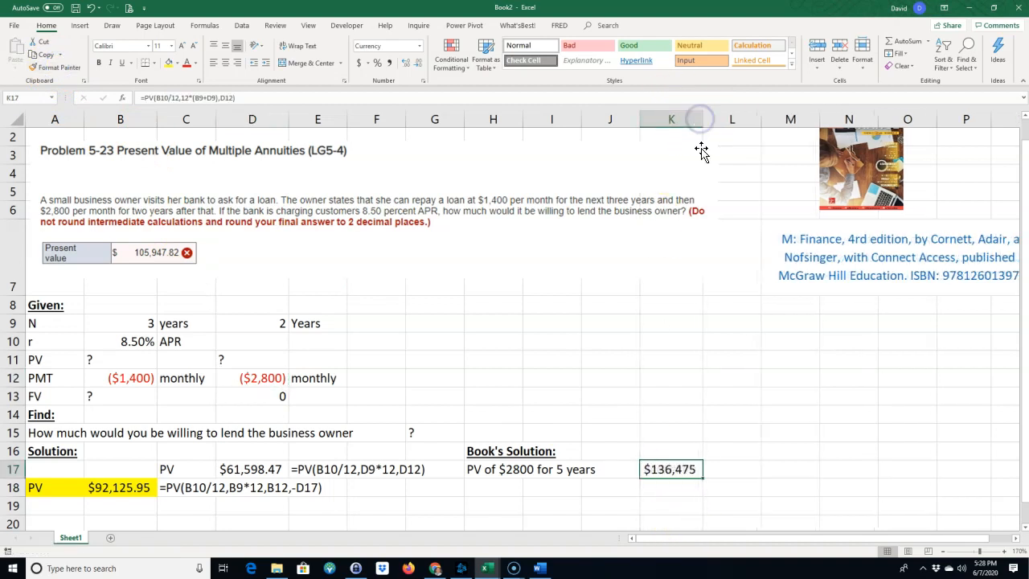
left_click(406, 62)
left_click(406, 62)
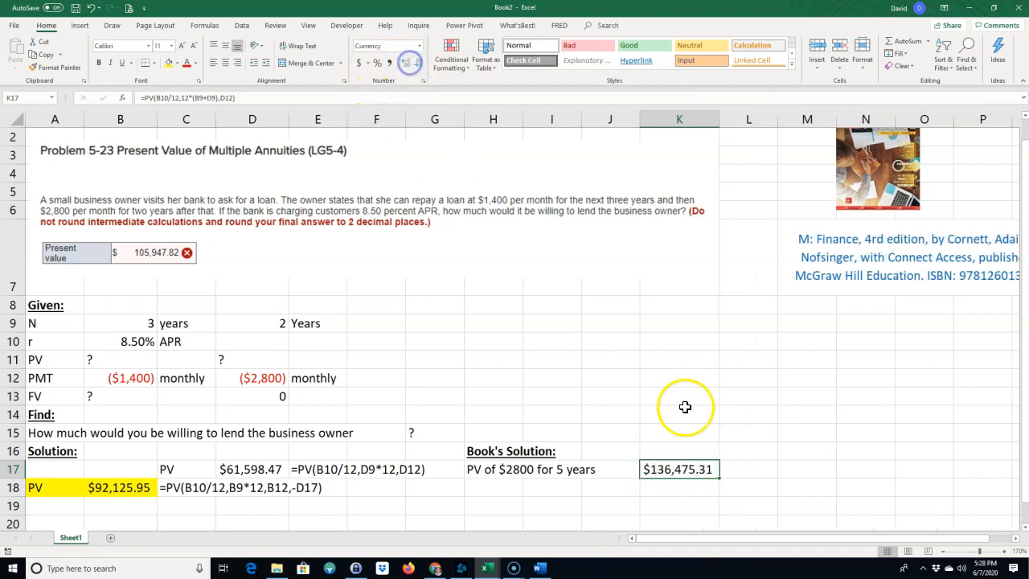
Show the formula of K17 as text in L17 using FORMULATEXT.
left_click(735, 472)
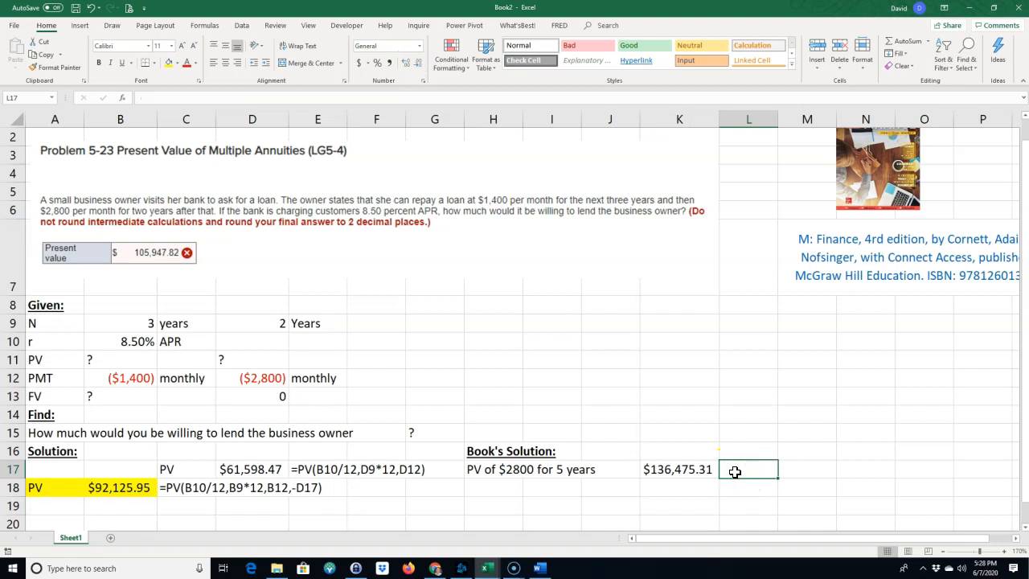
type("=form")
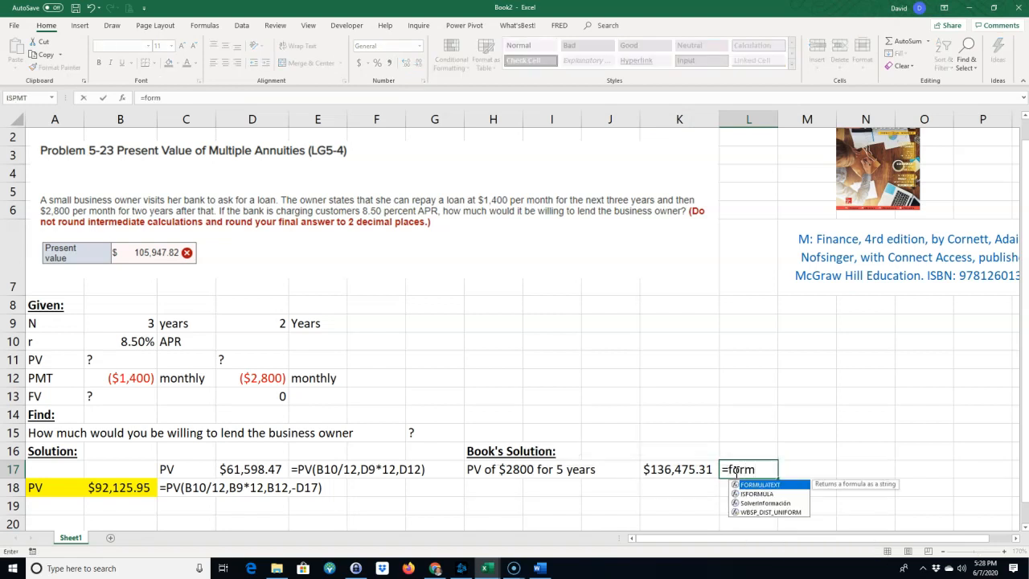
double_click(756, 485)
left_click(702, 472)
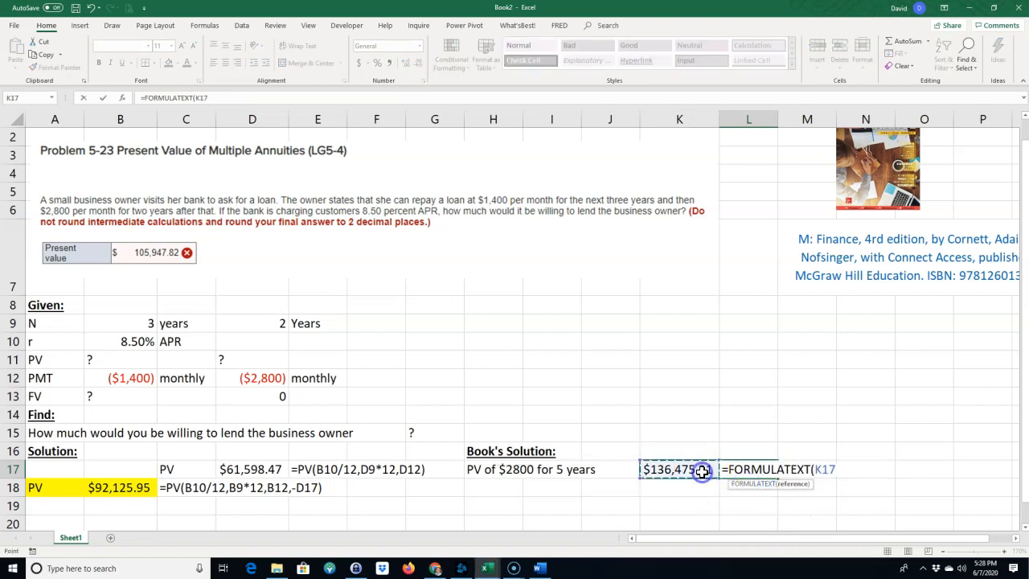
key("Return")
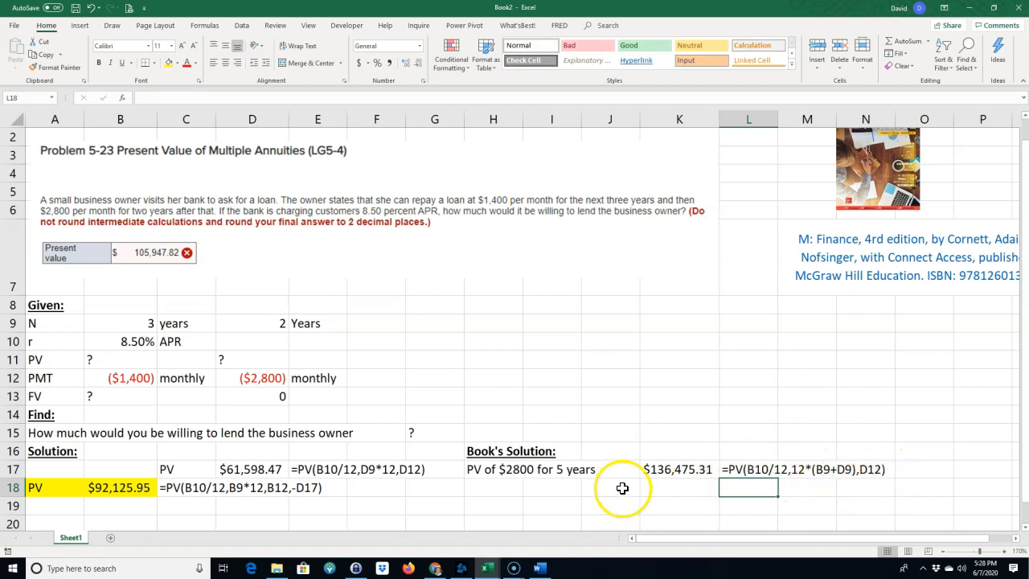
Enter the label "PV of $2800 for 5 years" in H18 below the matching one.
left_click(492, 488)
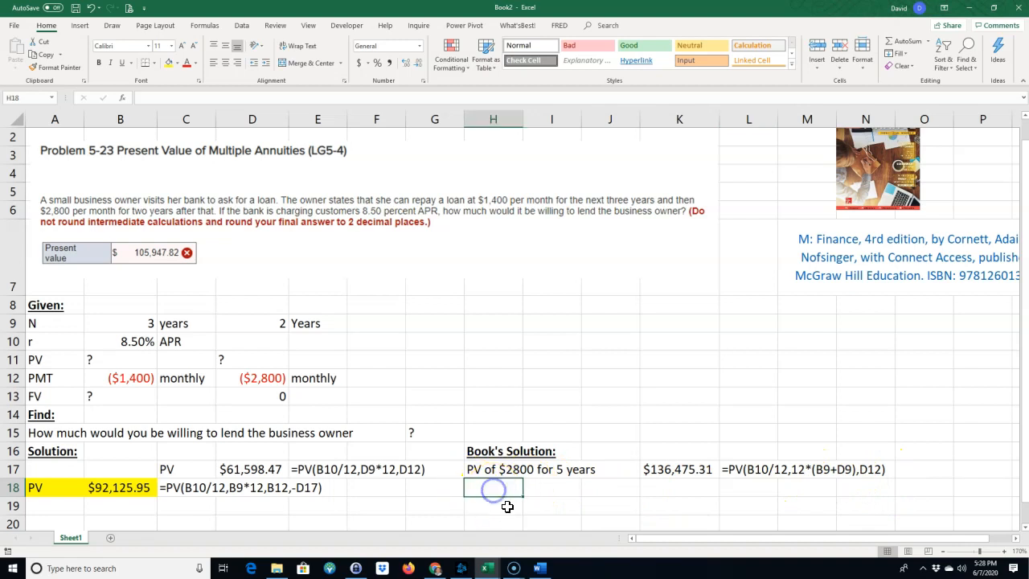
type("P{V")
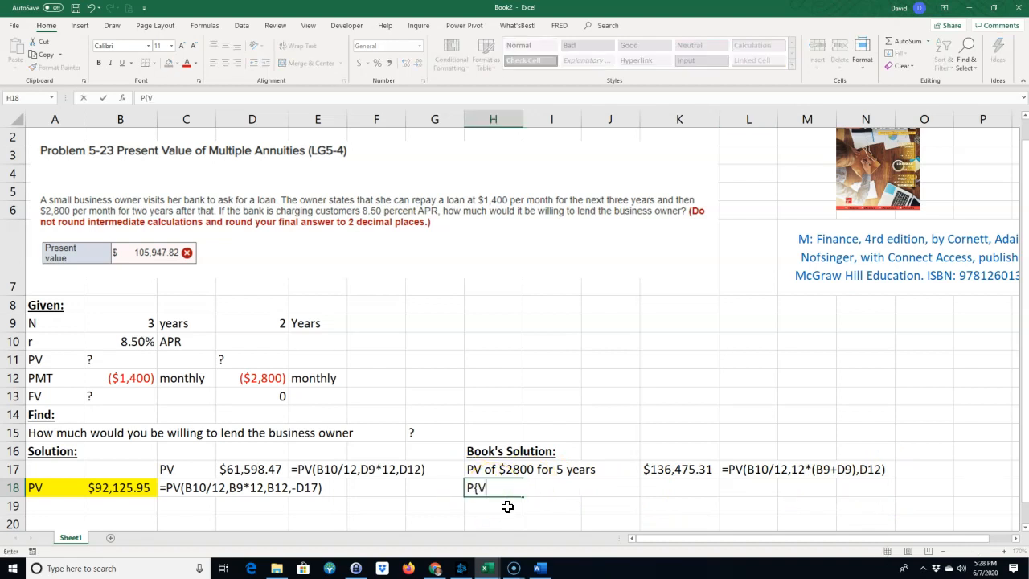
type("V")
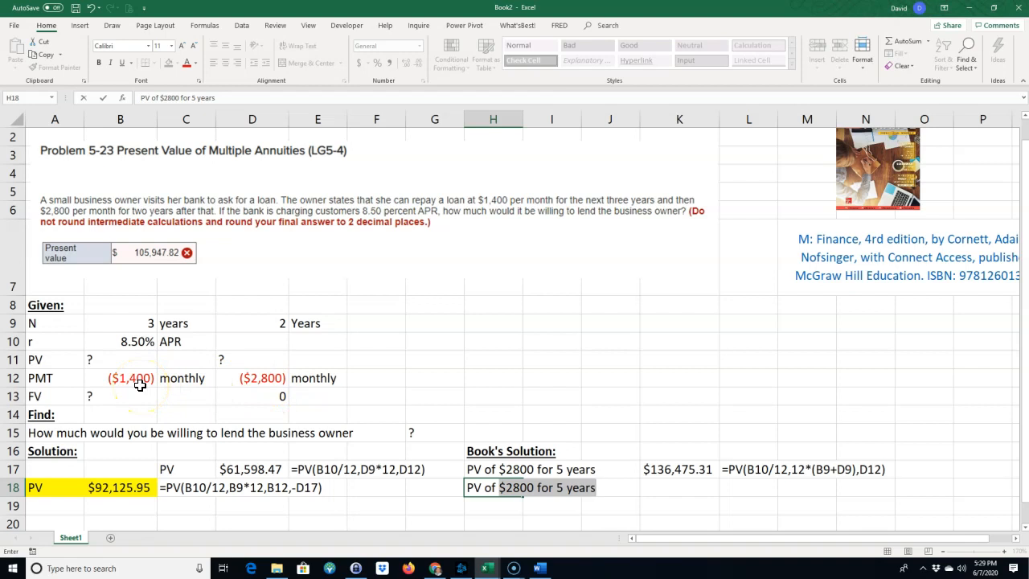
left_click(662, 469)
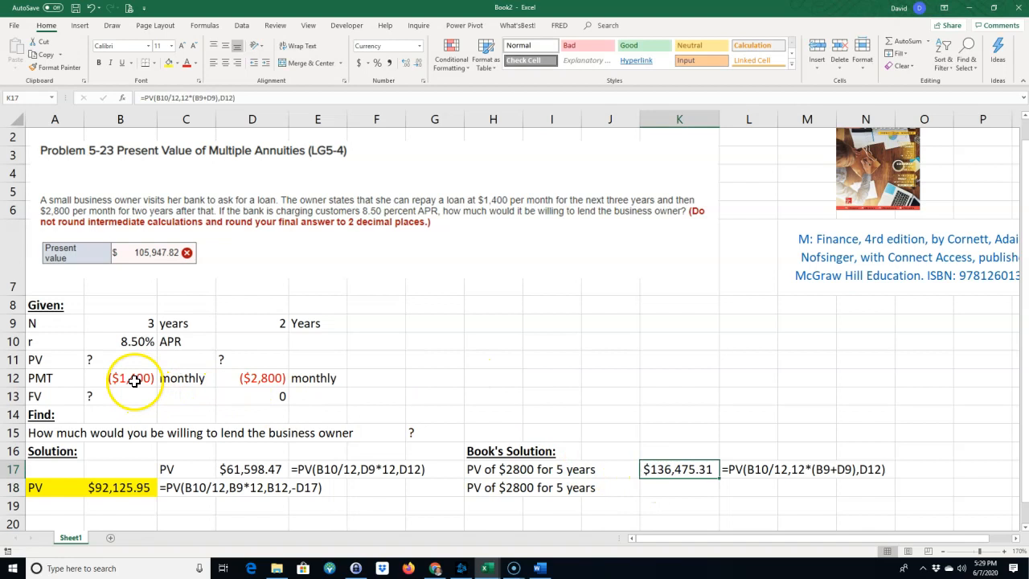
Change the label in H18 to "PV of $2800 - $1400 for 5 years" and widen column J to fit it.
double_click(508, 488)
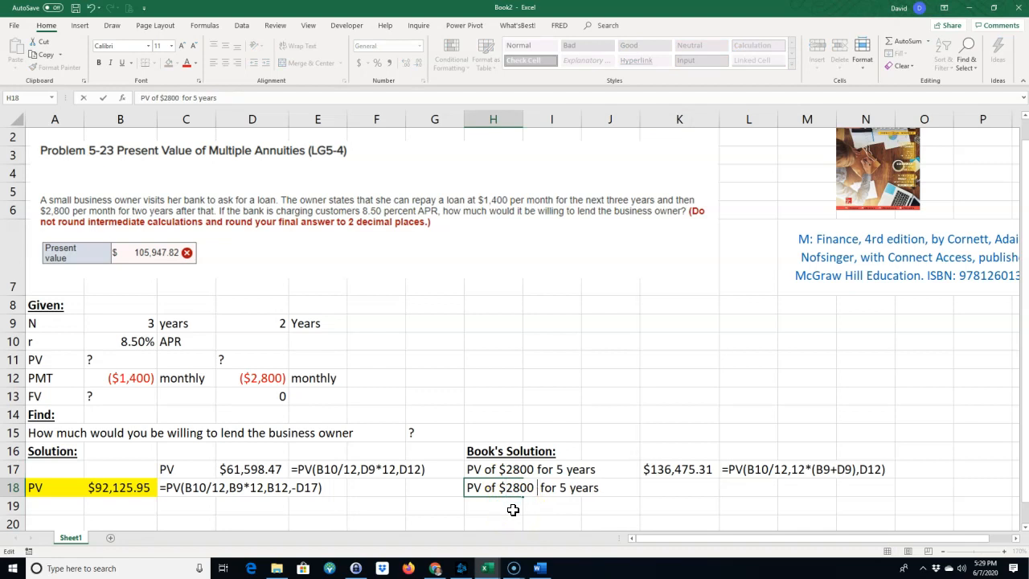
type("- ")
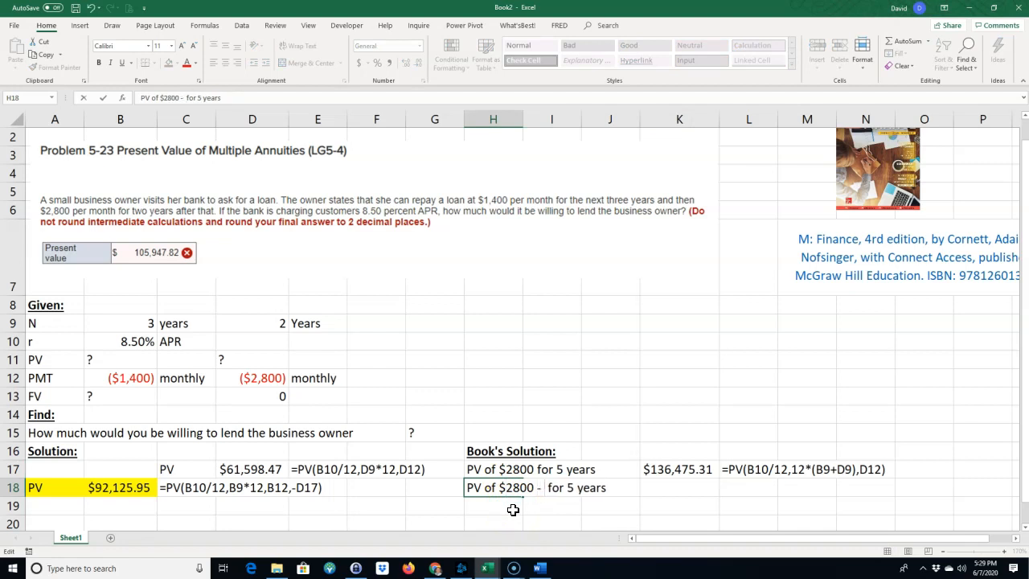
type("$1400")
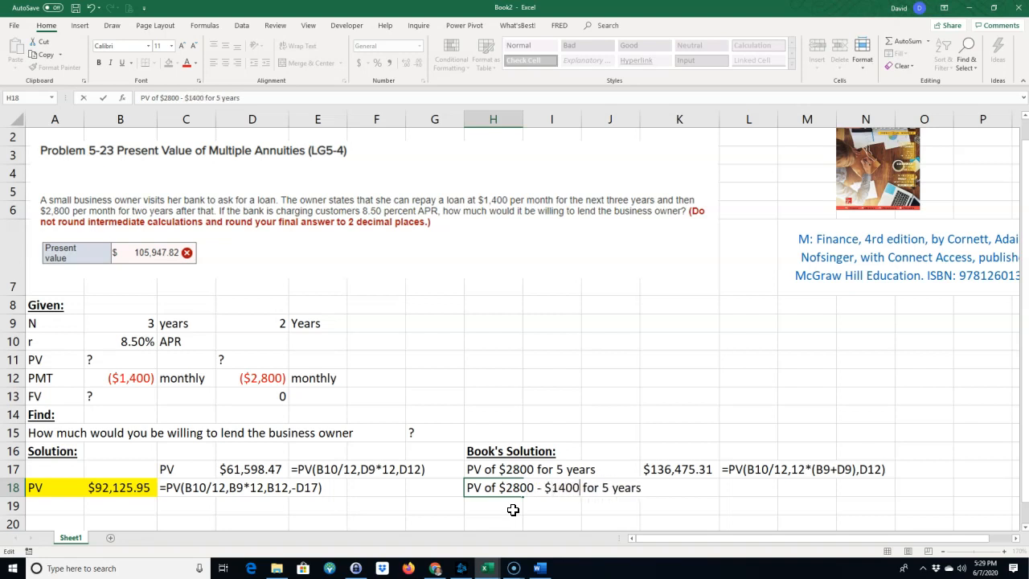
left_click(638, 173)
left_click_drag(641, 119, 654, 119)
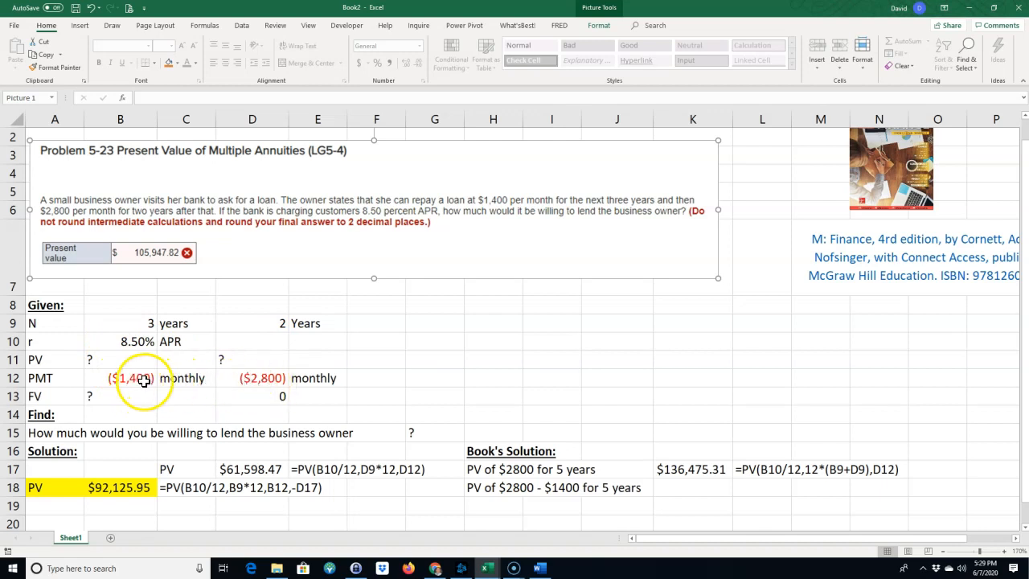
Calculate the present value of the payment difference in K18 with =PV(B10/12,B9*12,D12-B12).
left_click(686, 488)
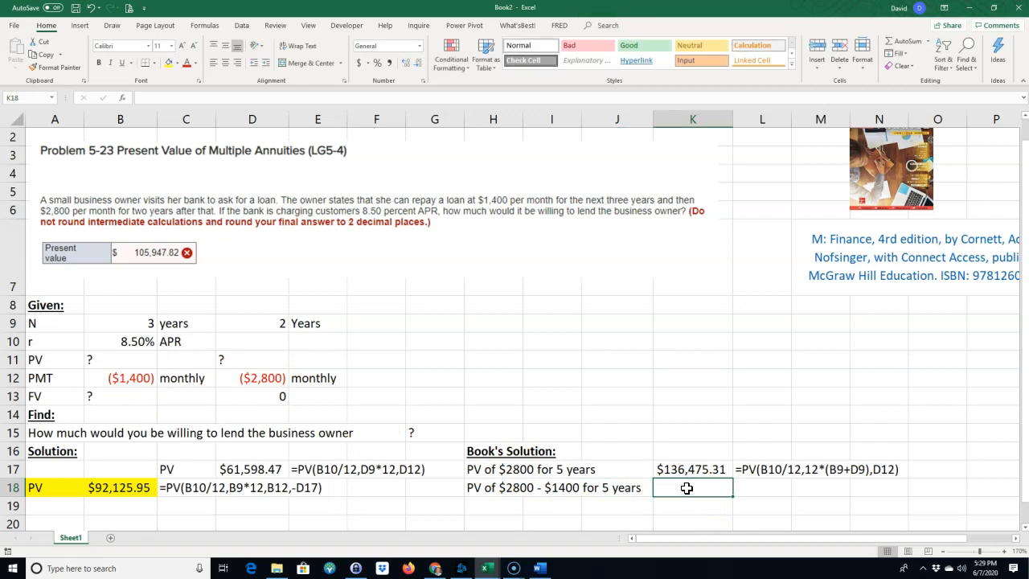
type("=")
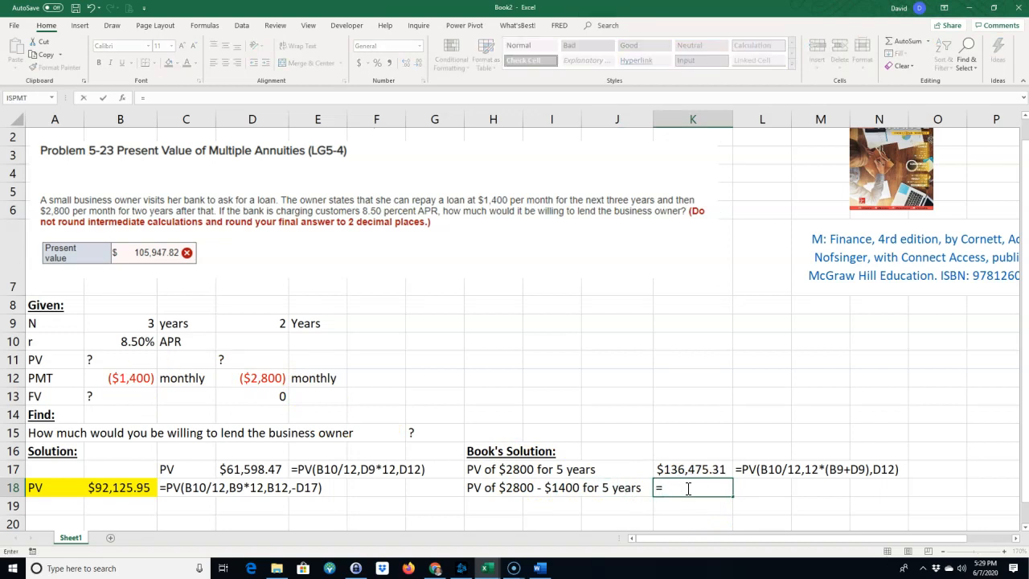
type("PV9")
key("BackSpace")
type("(")
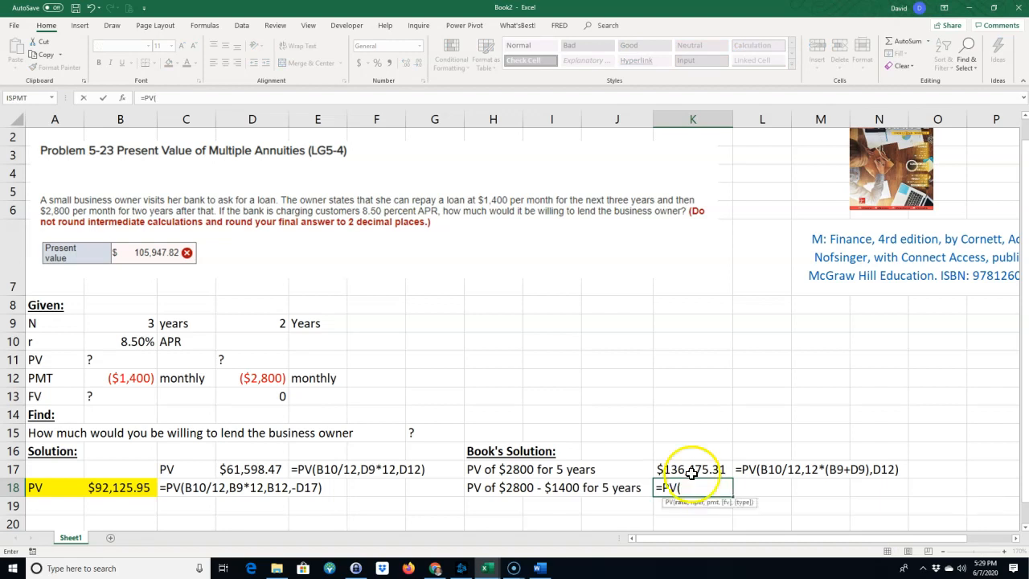
left_click(125, 344)
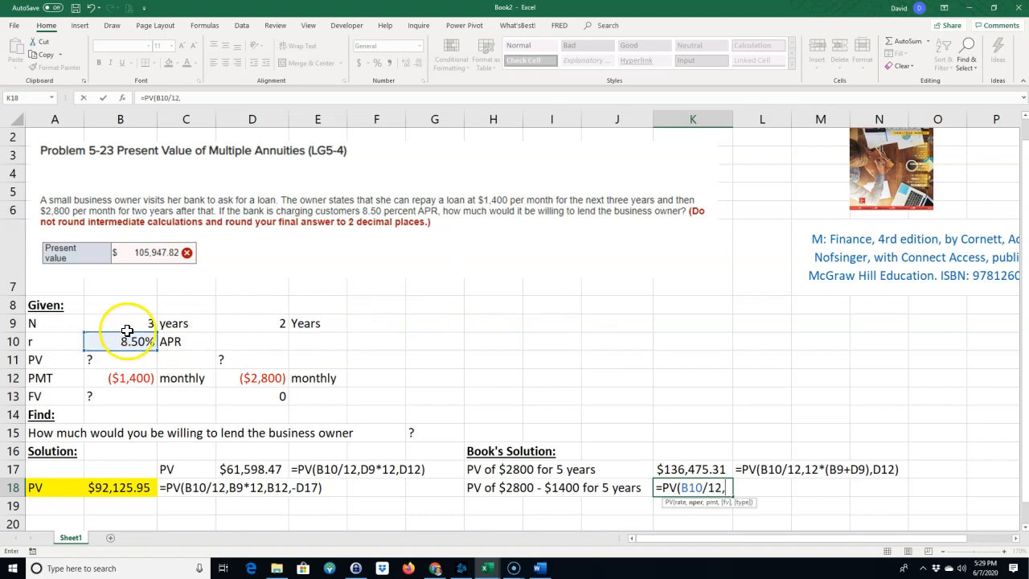
left_click(130, 322)
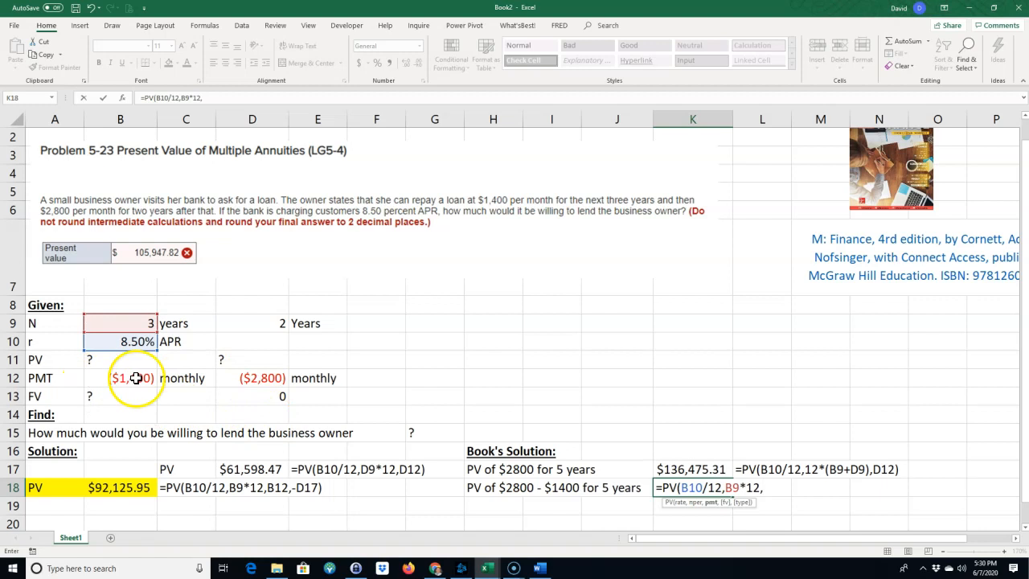
type("*12,")
left_click(255, 380)
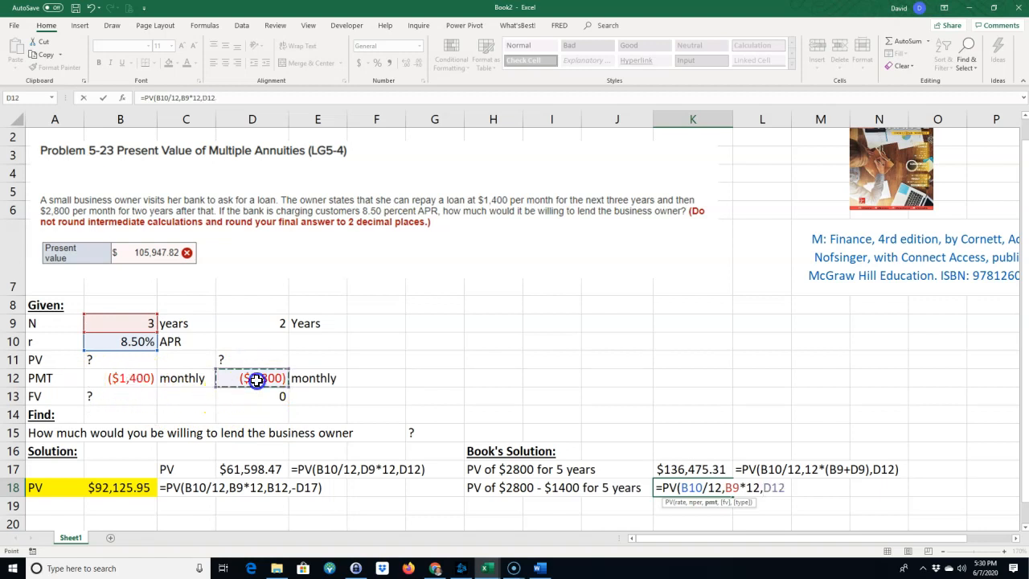
type("-")
left_click(140, 379)
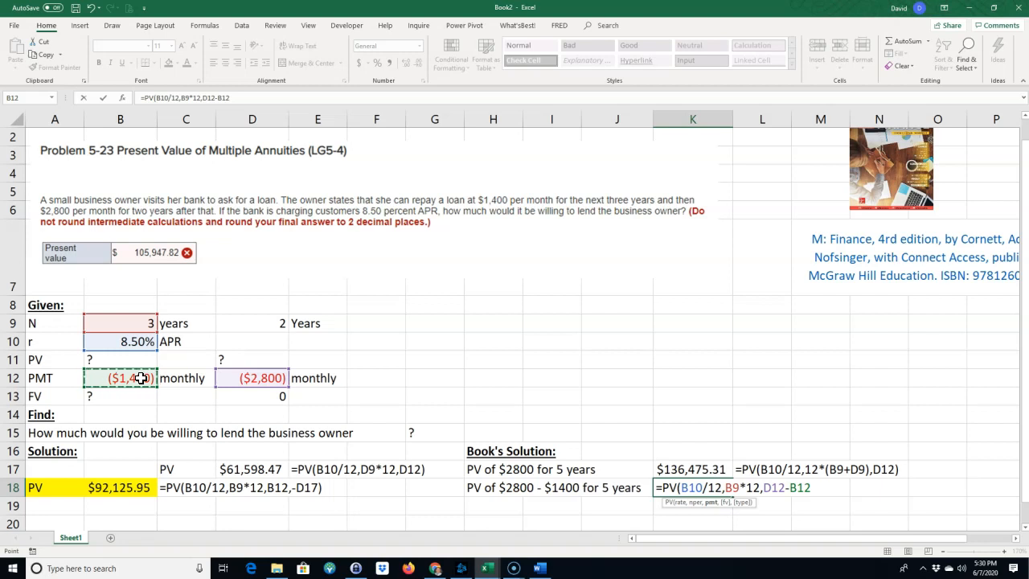
type(")")
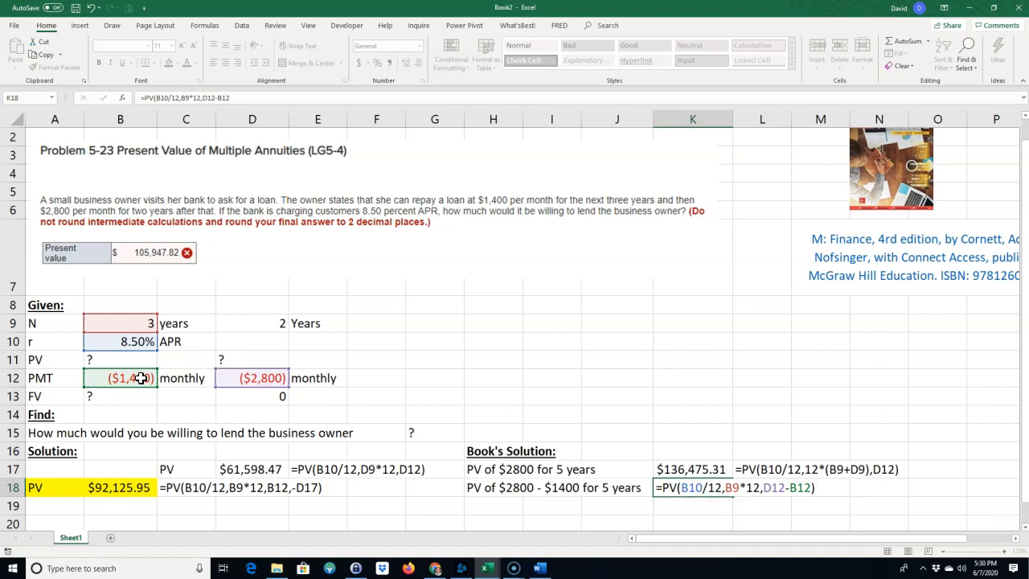
key("Return")
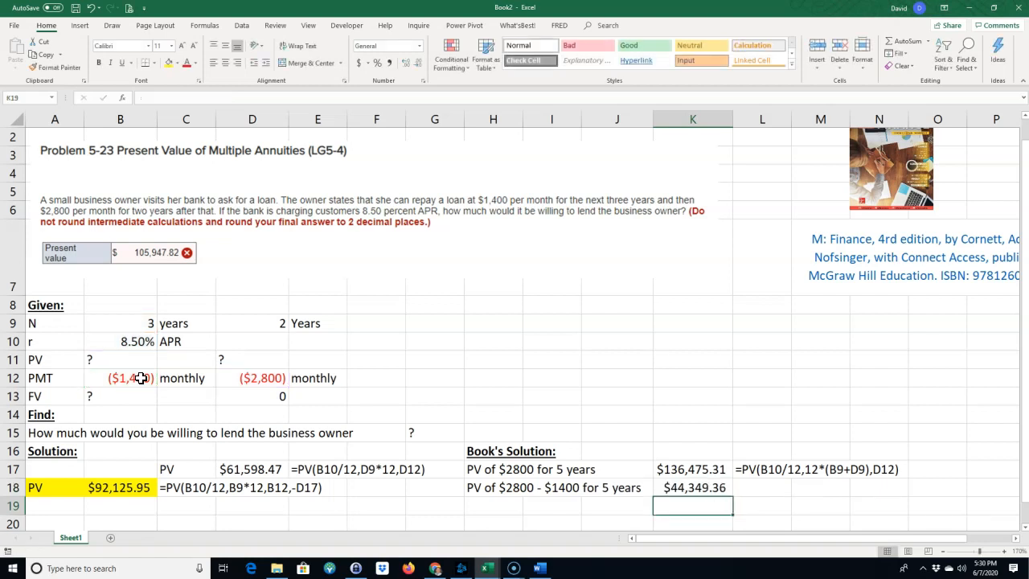
left_click(682, 488)
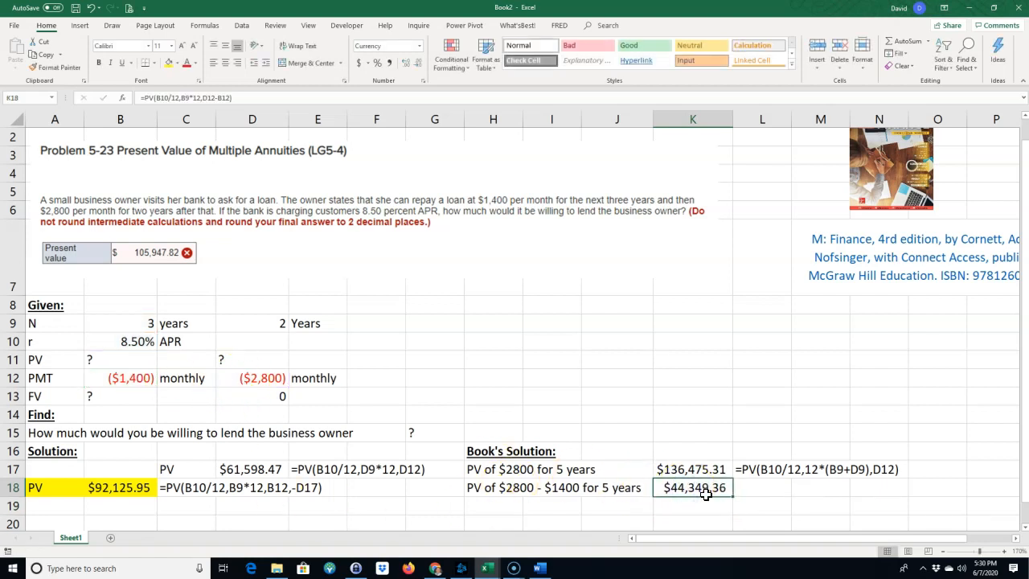
Subtract the second present value from the first in K19 with =K17-K18.
left_click(679, 505)
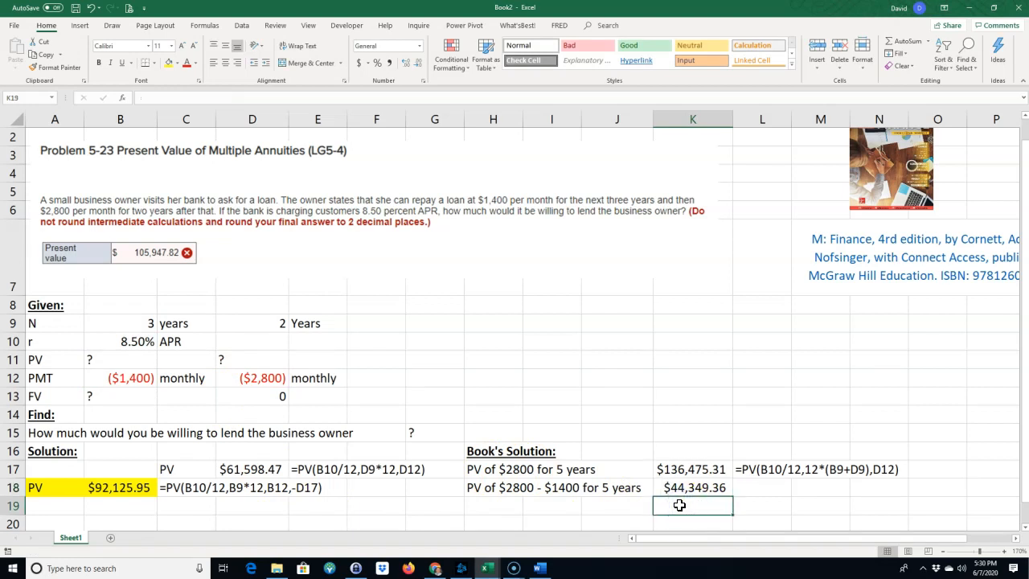
type("=")
left_click(661, 468)
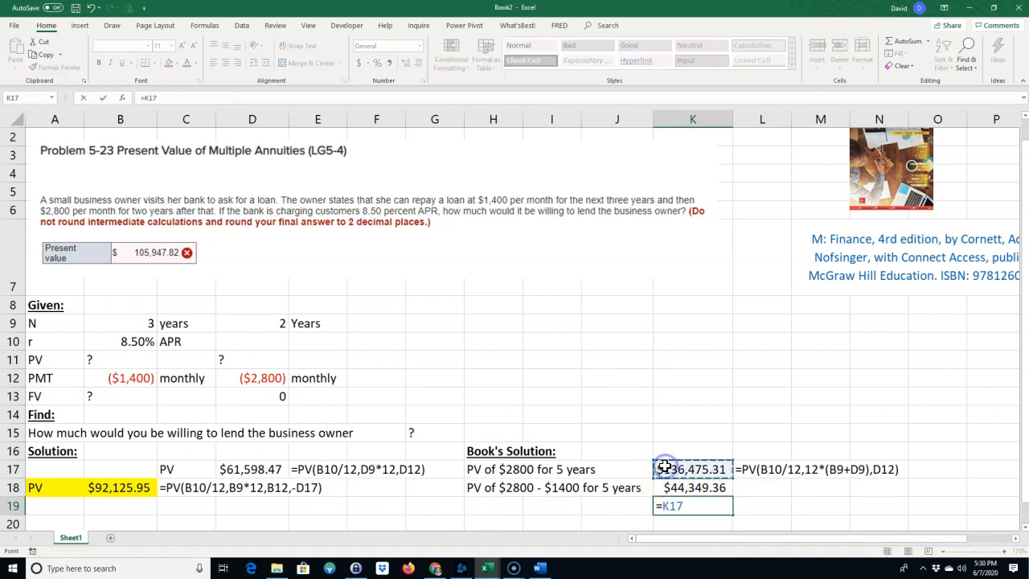
type("-")
left_click(682, 488)
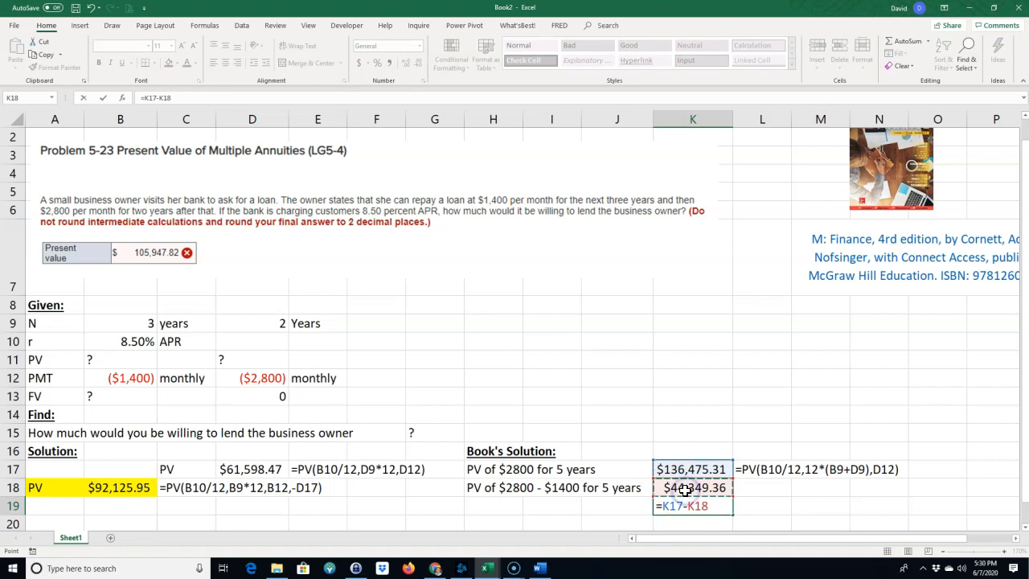
key("Return")
Fill the FORMULATEXT formula of L17 down to L19 and highlight K19 in yellow.
left_click(760, 455)
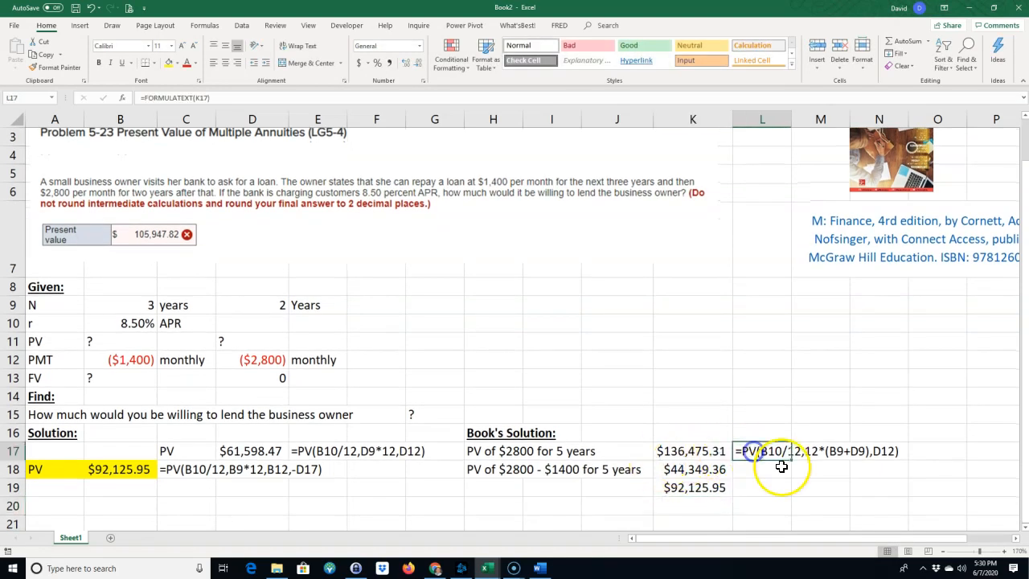
left_click_drag(793, 460, 754, 483)
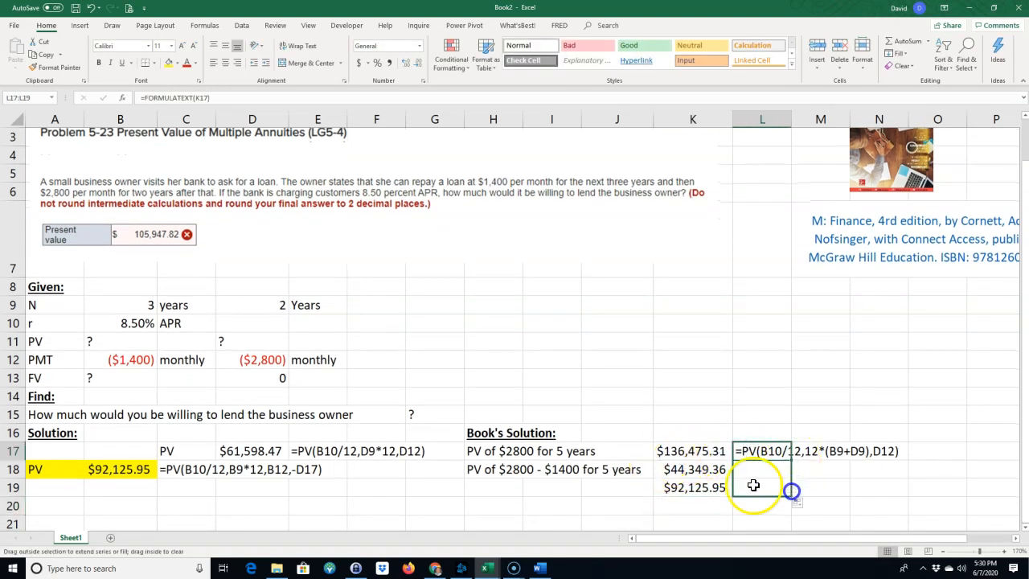
left_click(699, 487)
left_click(169, 63)
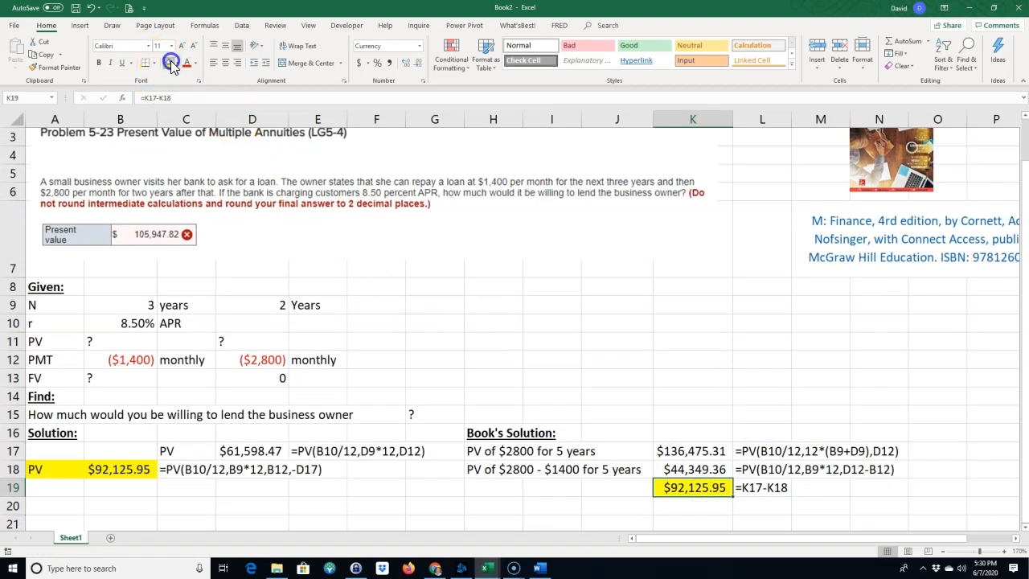
left_click(464, 493)
left_click_drag(468, 451, 739, 475)
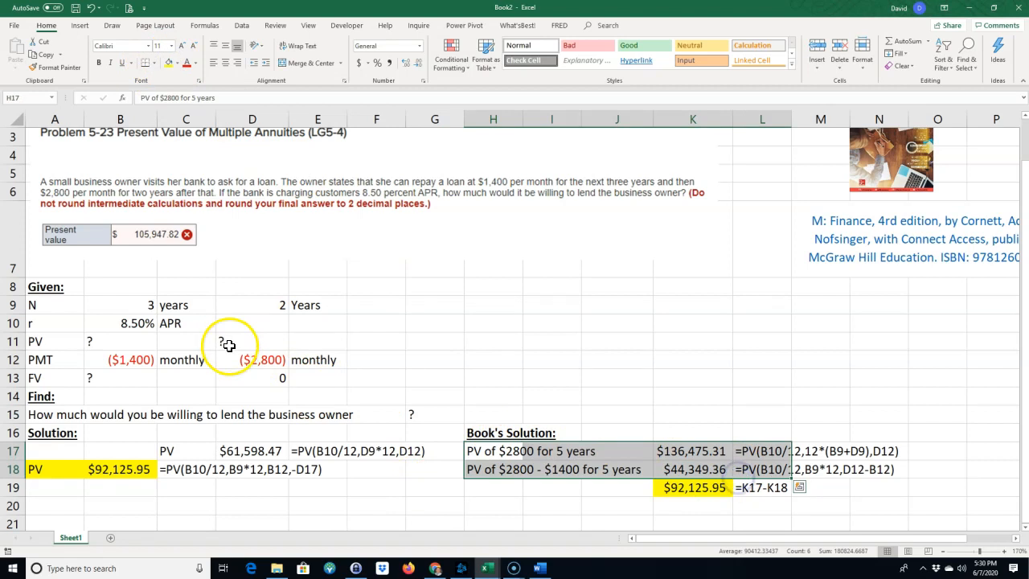
scroll(199, 483, "down", 1)
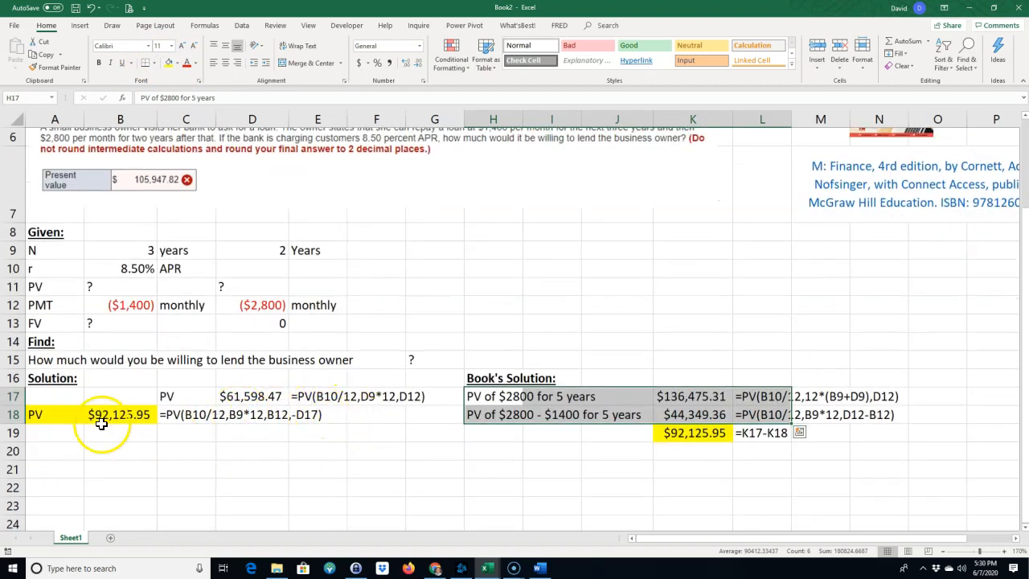
left_click(485, 465)
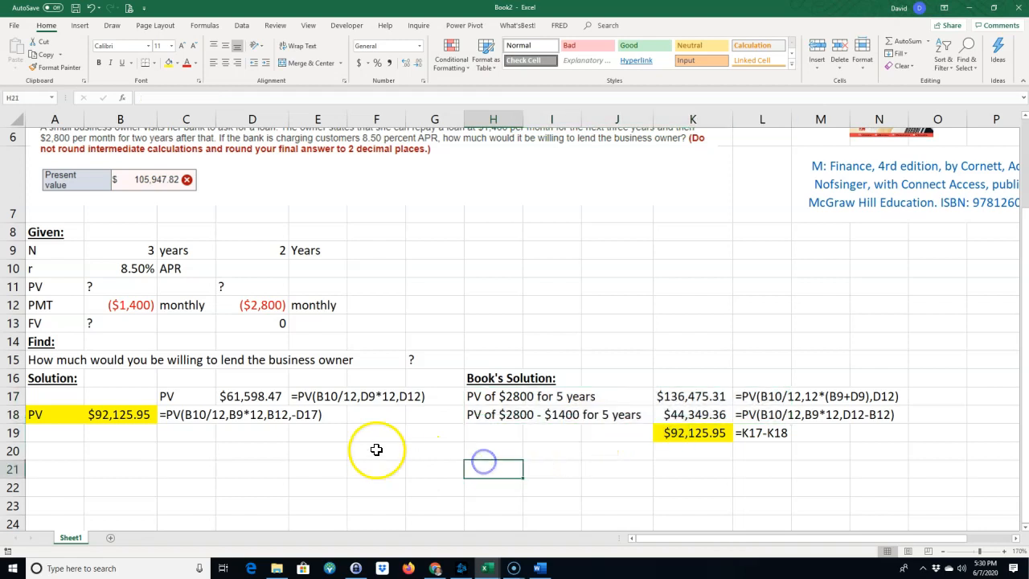
Paste the copied "Brute-force Excel Solution:" heading with the column labels Period, CF and PV CF at A20.
left_click(50, 447)
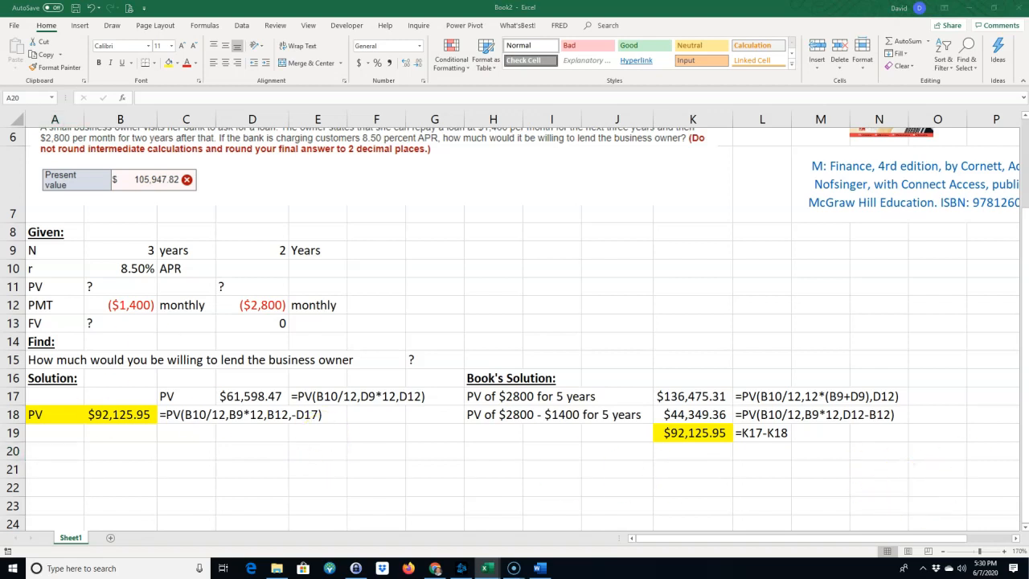
left_click(55, 451)
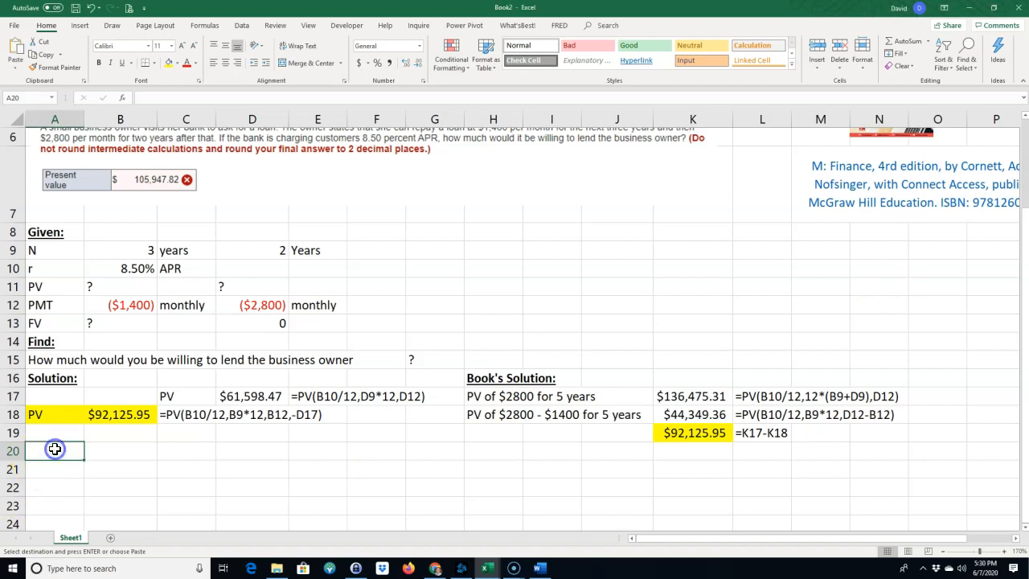
type("Brute-force Excel Solution: Period\tCF\tPV CF")
Number the periods 1 to 60 down column A from A22 to A81 as a filled series.
left_click(71, 491)
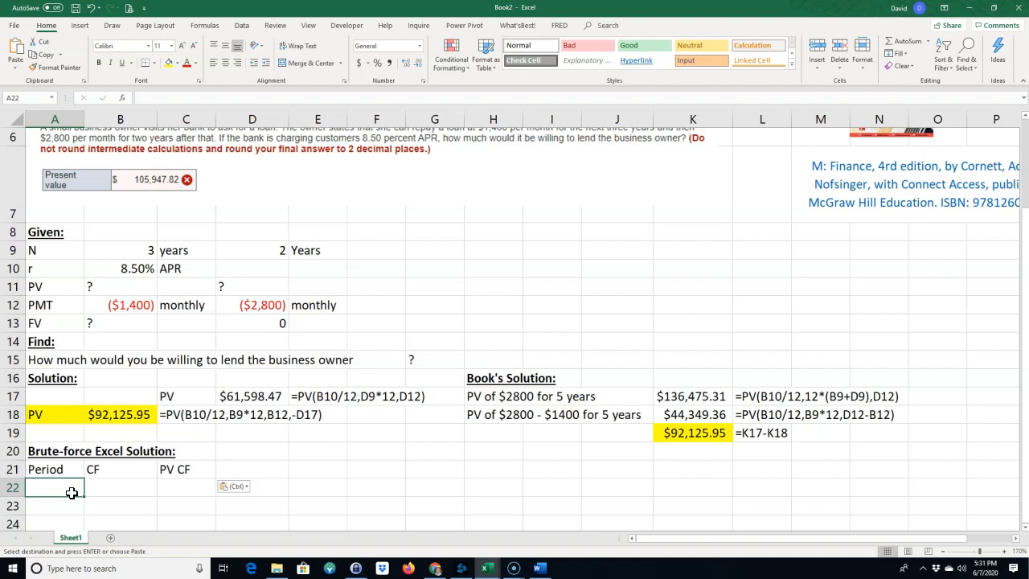
type("1")
key("Return")
type("2")
key("Return")
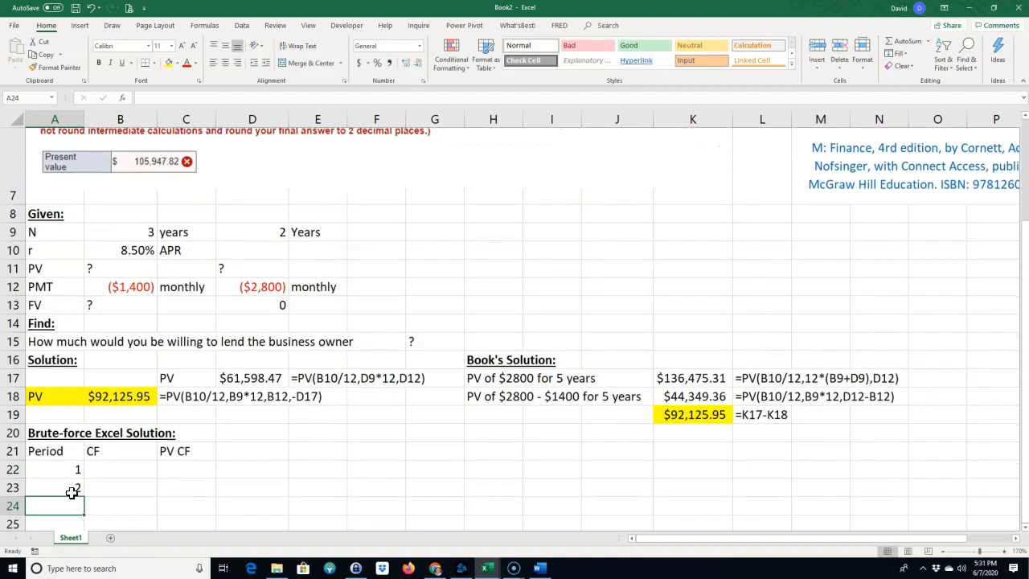
left_click_drag(72, 469, 76, 526)
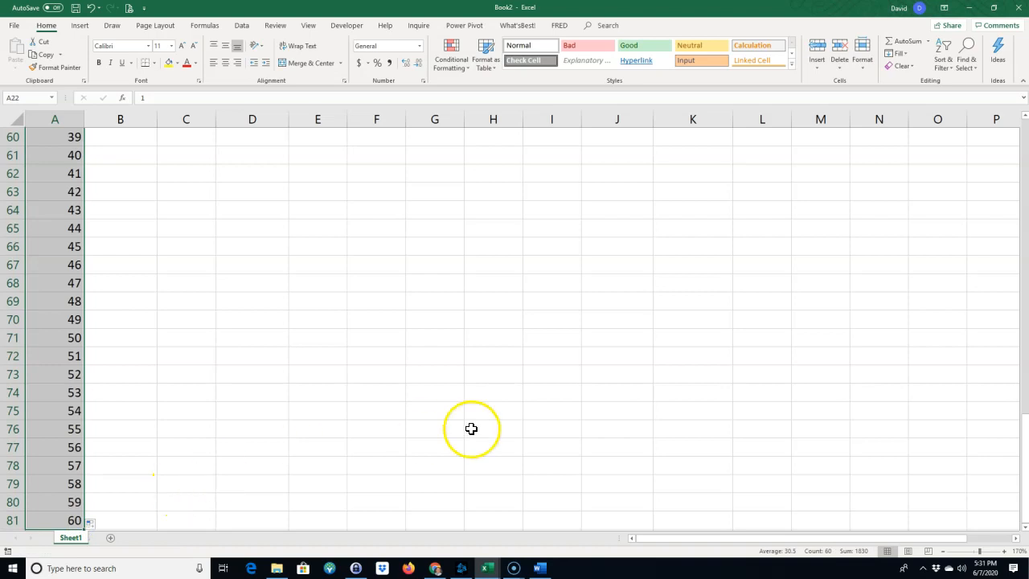
Enter =$B$12 as the first cash flow in B22 and fill it down through period 36 in B57.
left_click_drag(1018, 471, 1021, 169)
scroll(218, 372, "down", 5)
scroll(120, 361, "up", 2)
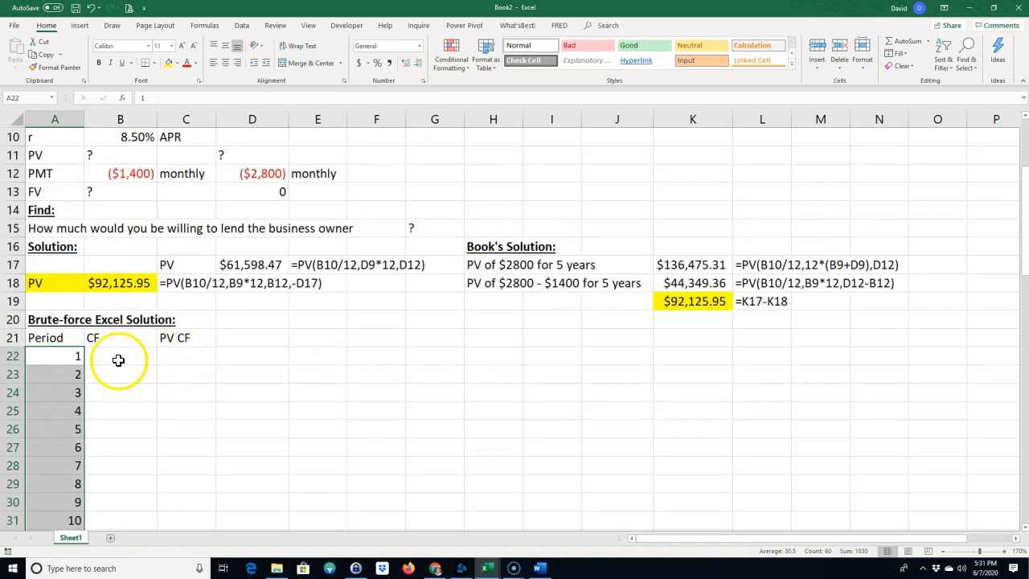
left_click(103, 360)
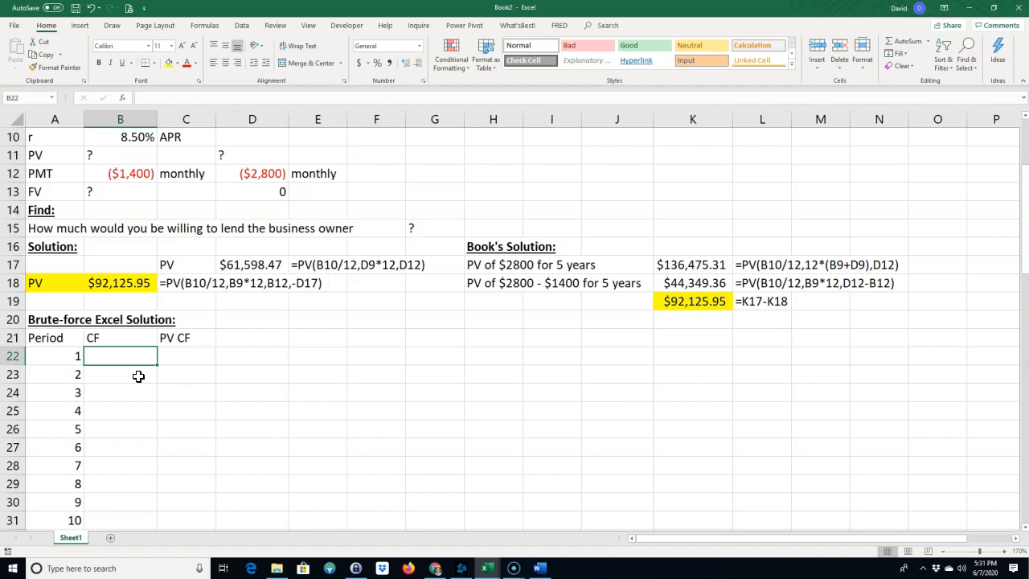
type("=")
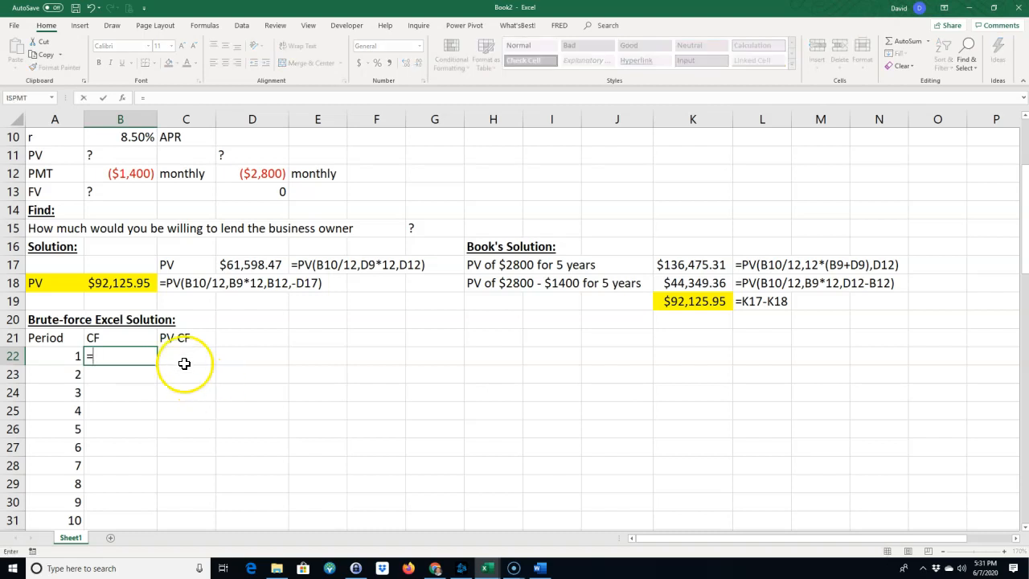
left_click(135, 172)
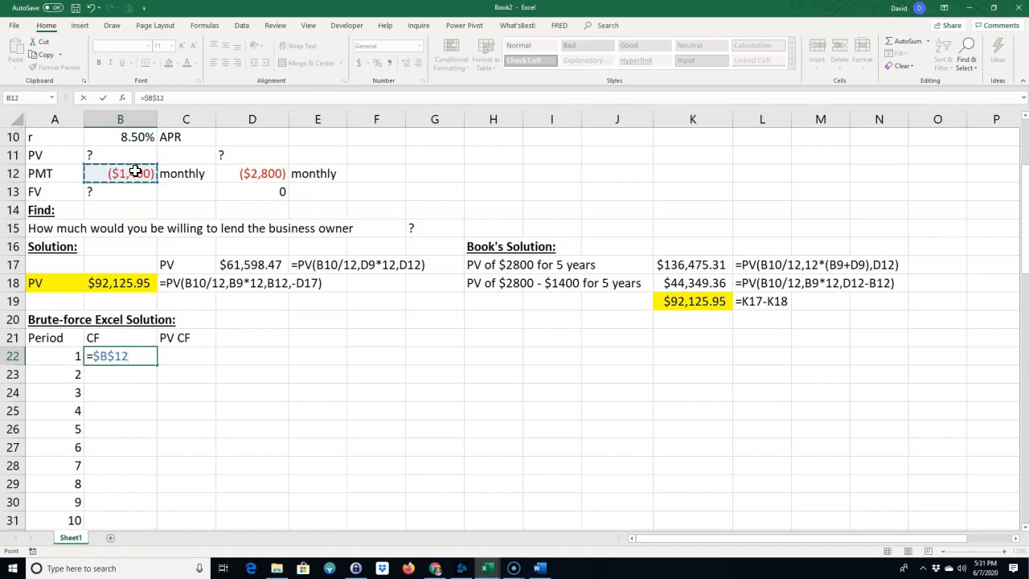
key("Return")
left_click(124, 359)
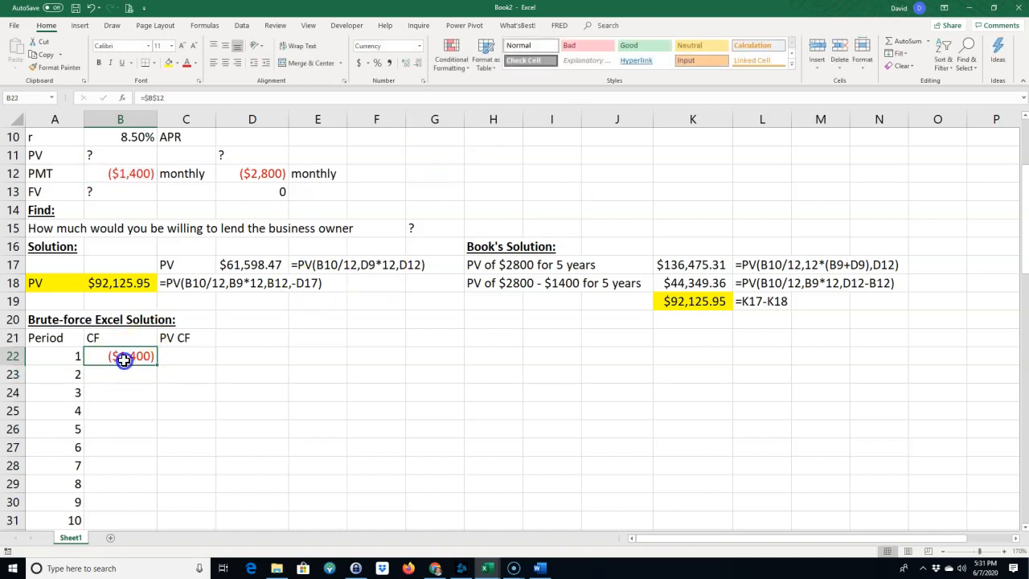
left_click_drag(156, 366, 147, 438)
Enter =$D$12 as the period 37 cash flow in B58 and fill it down through period 60.
left_click(128, 452)
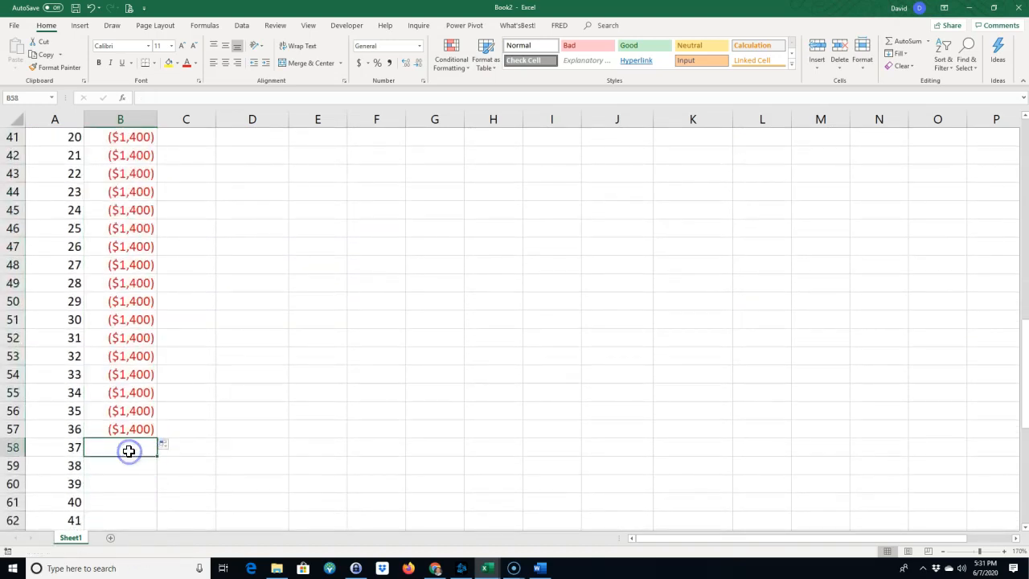
type("=")
left_click_drag(1025, 426, 1023, 129)
left_click(257, 396)
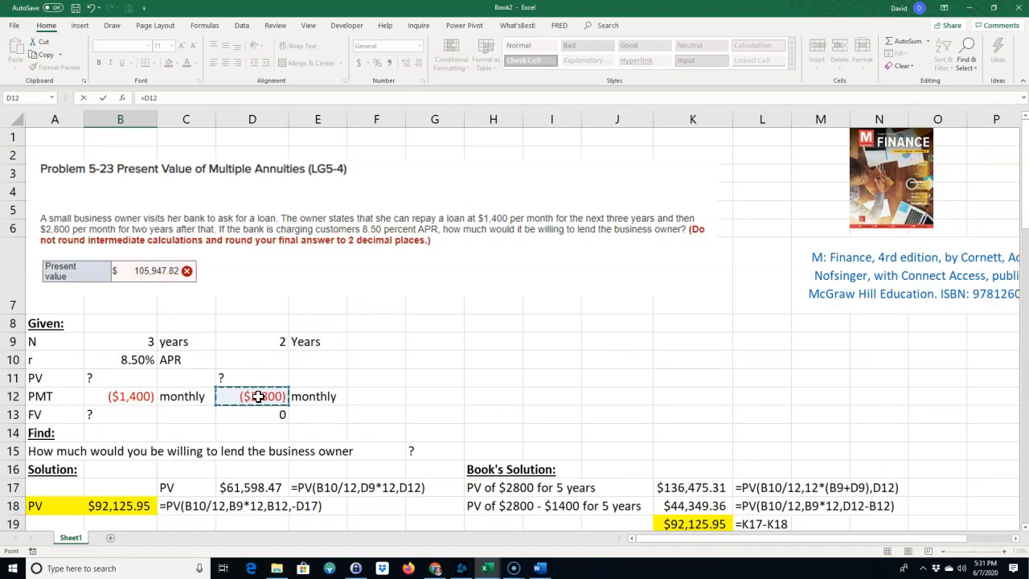
key("F4")
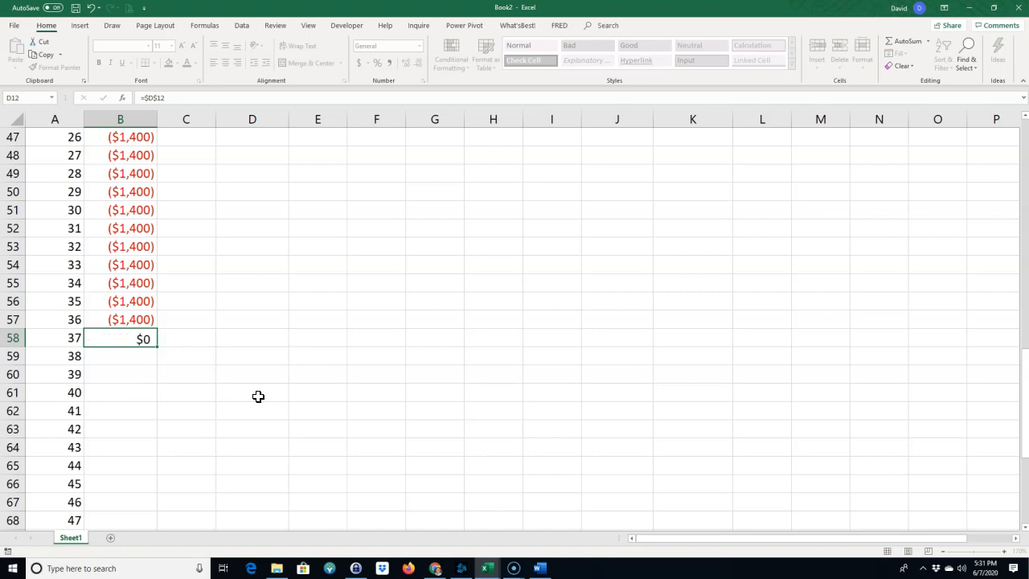
key("Return")
left_click(126, 337)
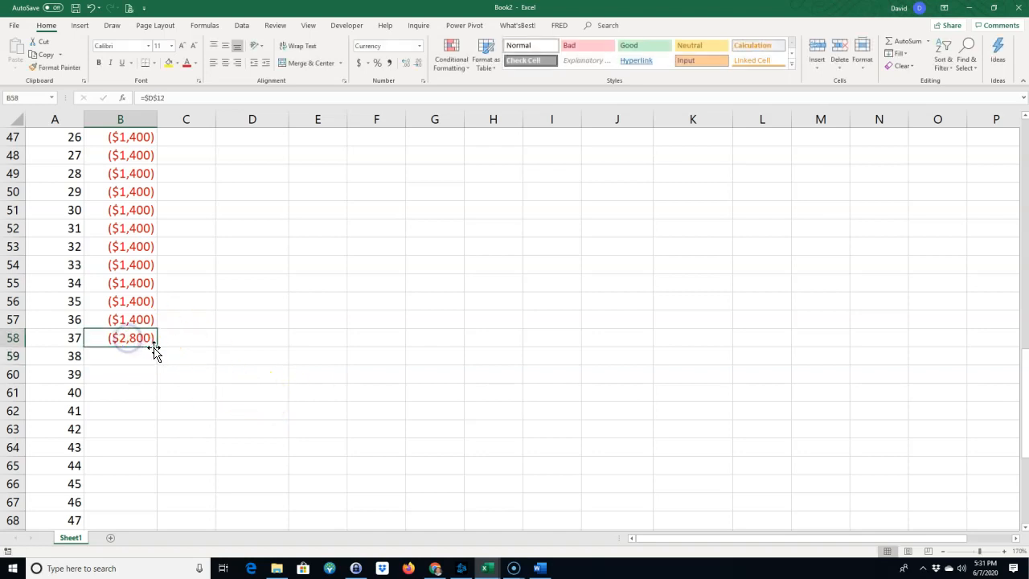
double_click(159, 349)
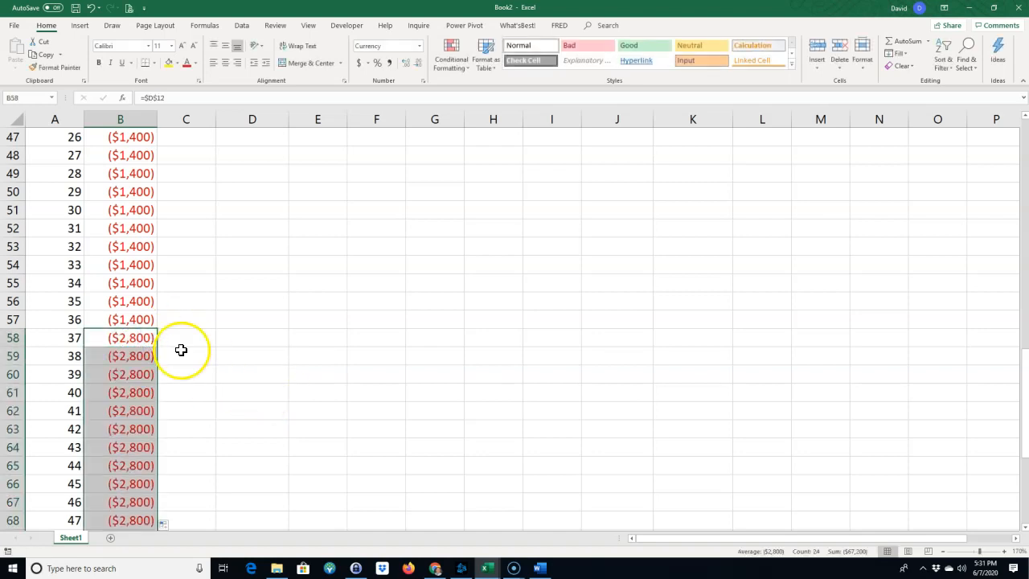
scroll(183, 354, "down", 4)
scroll(188, 359, "down", 4)
Enter =PV(B10/12,A22,,B22) in C22 to discount the first period's cash flow.
scroll(188, 359, "up", 15)
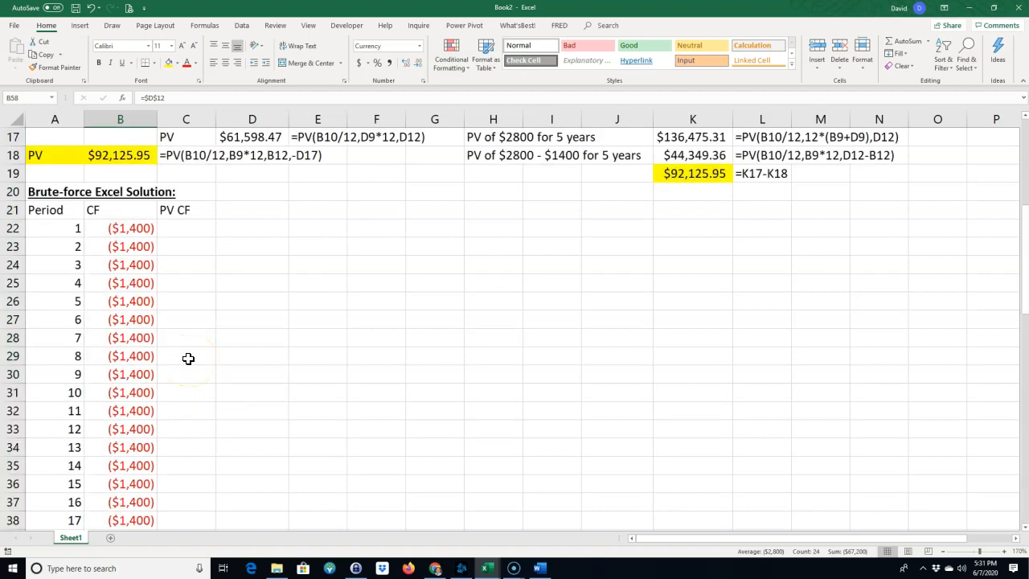
scroll(193, 370, "down", 4)
left_click(175, 305)
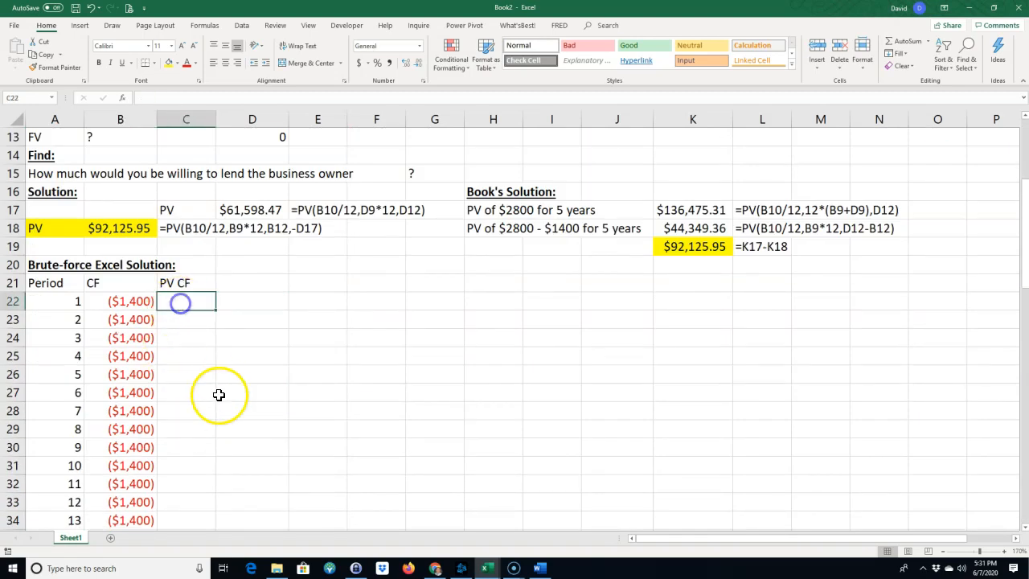
type("=")
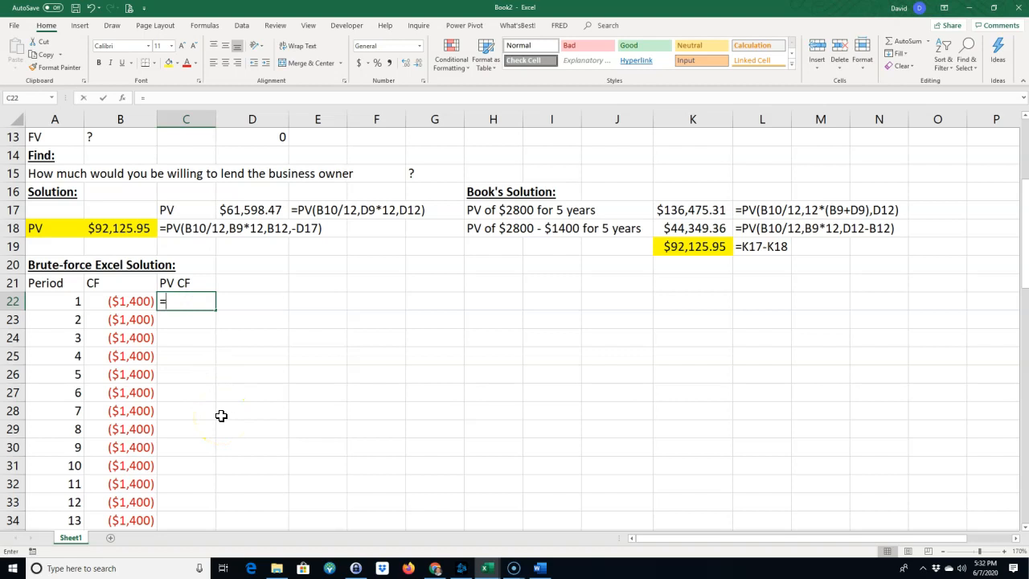
type("pv(")
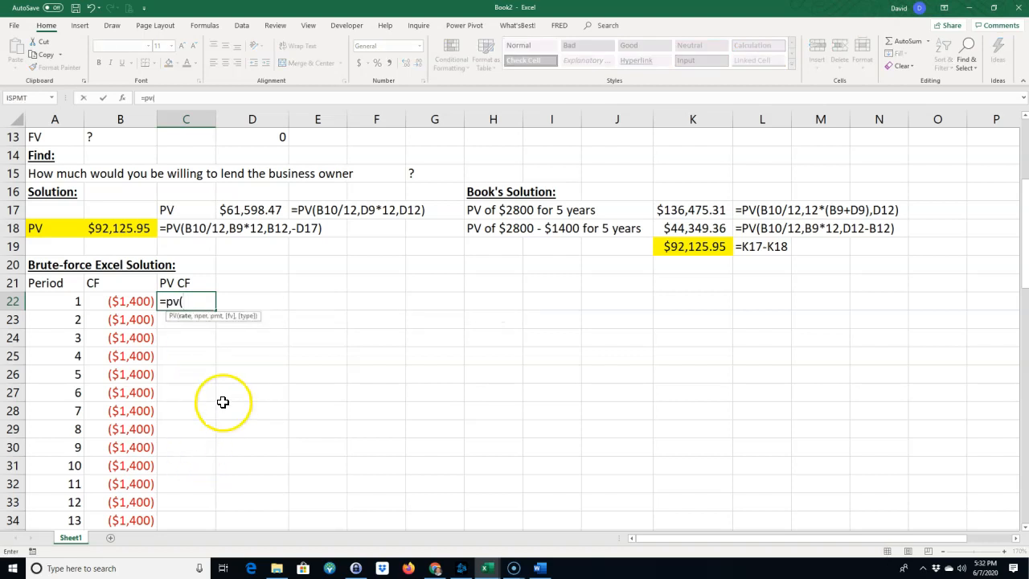
scroll(274, 398, "up", 3)
left_click(131, 250)
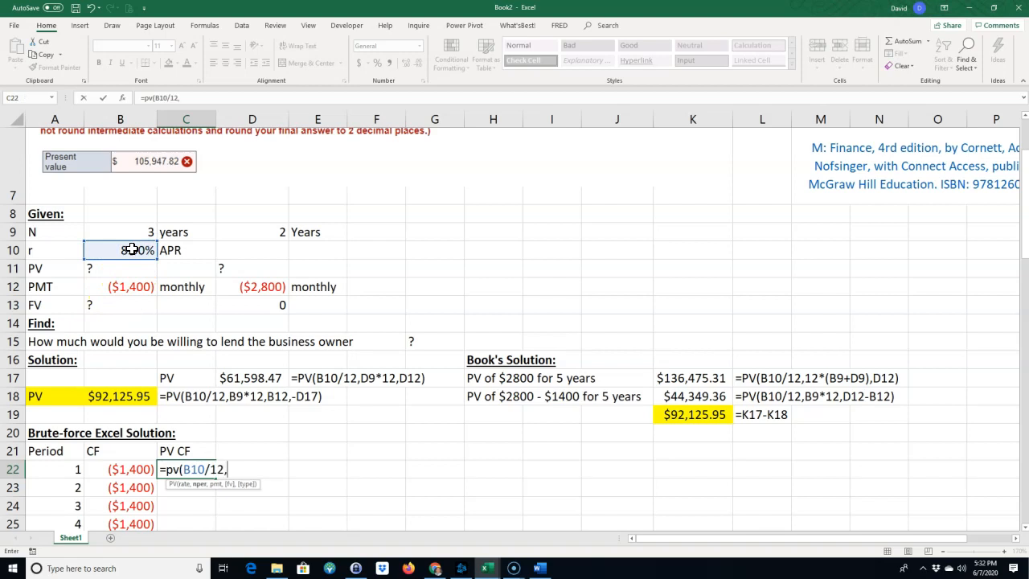
left_click(57, 470)
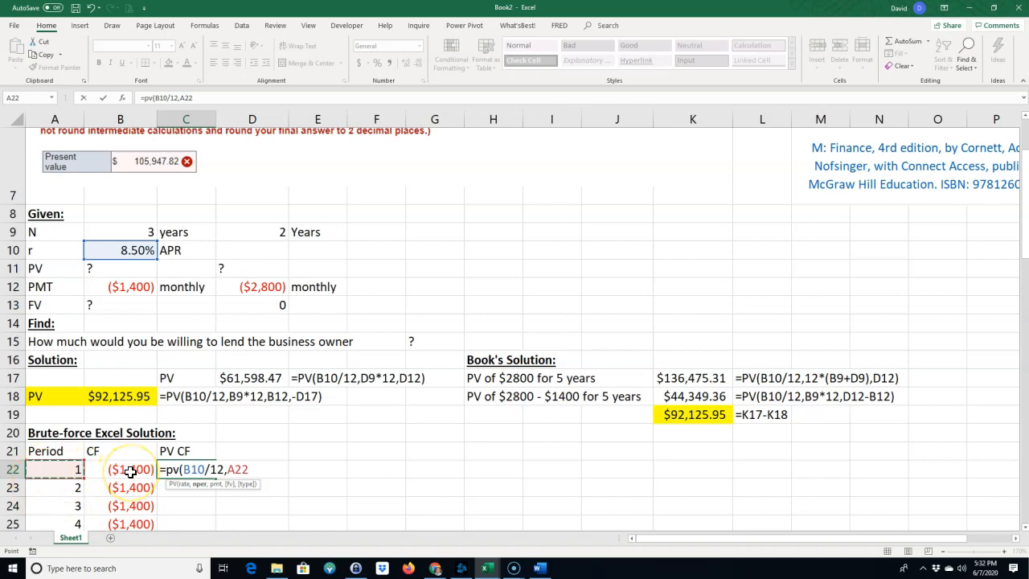
type(",,")
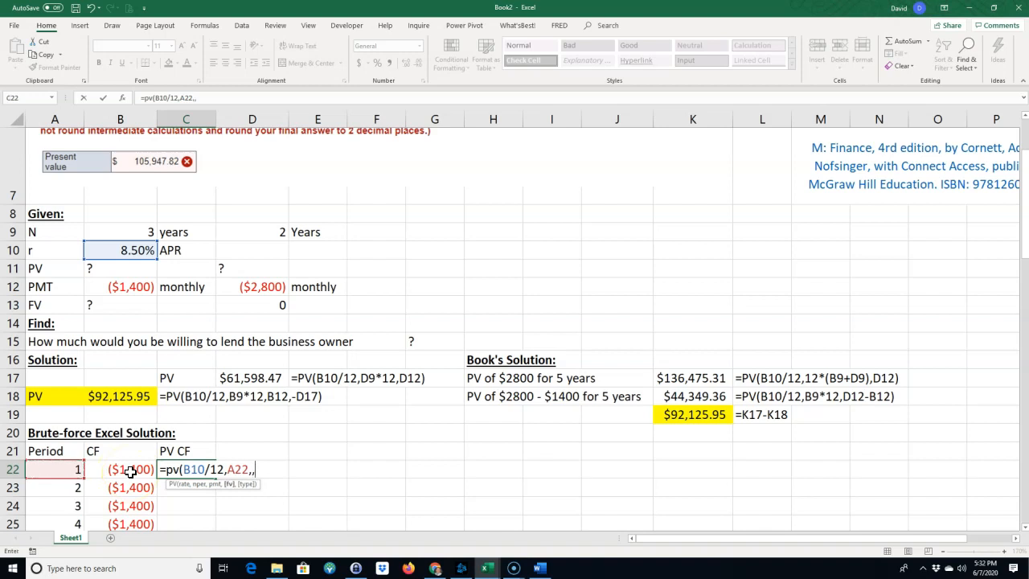
left_click(128, 470)
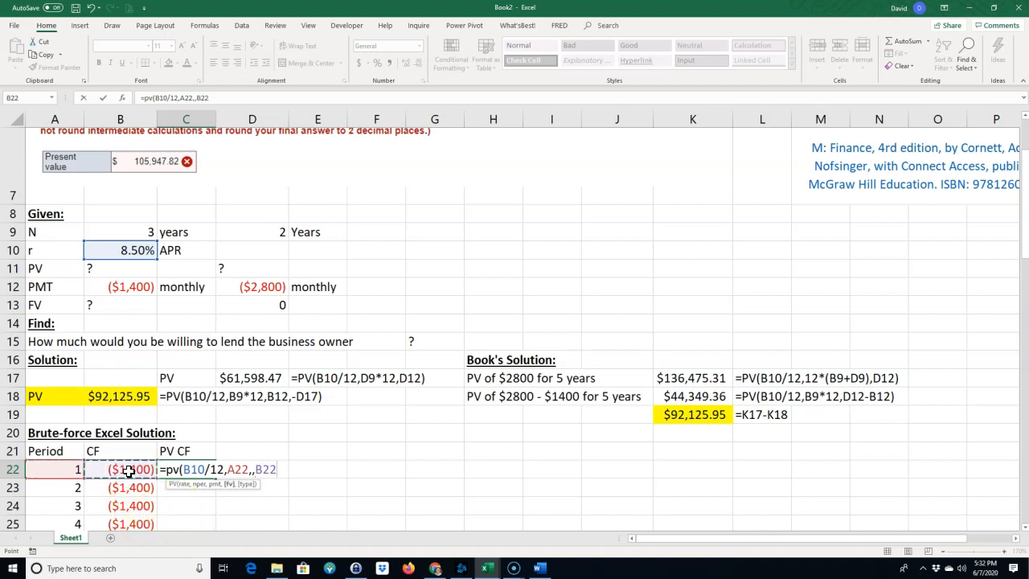
key("Return")
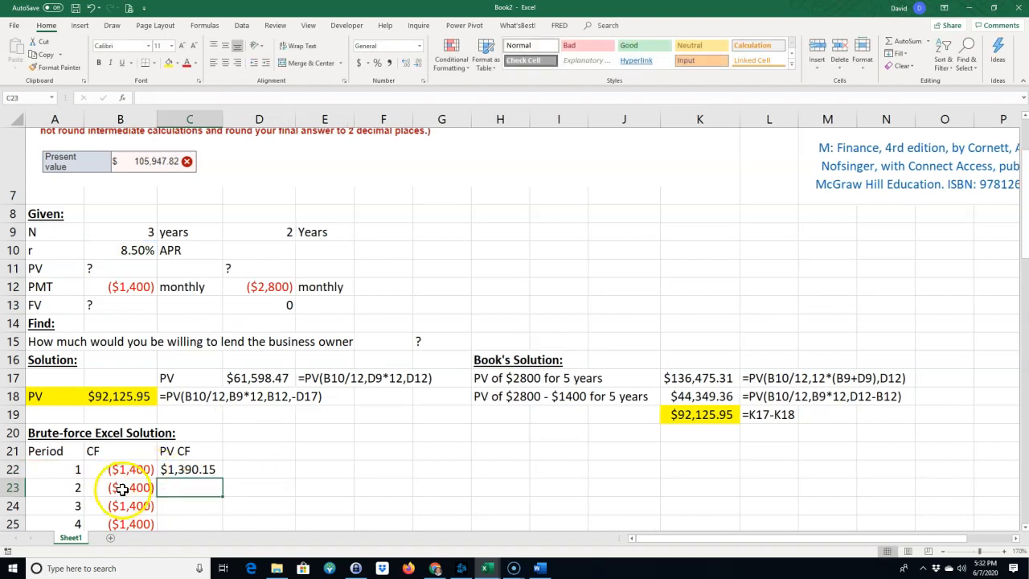
Check the first period's cash flow against its PV and try filling the C22 formula into C23.
left_click(188, 470)
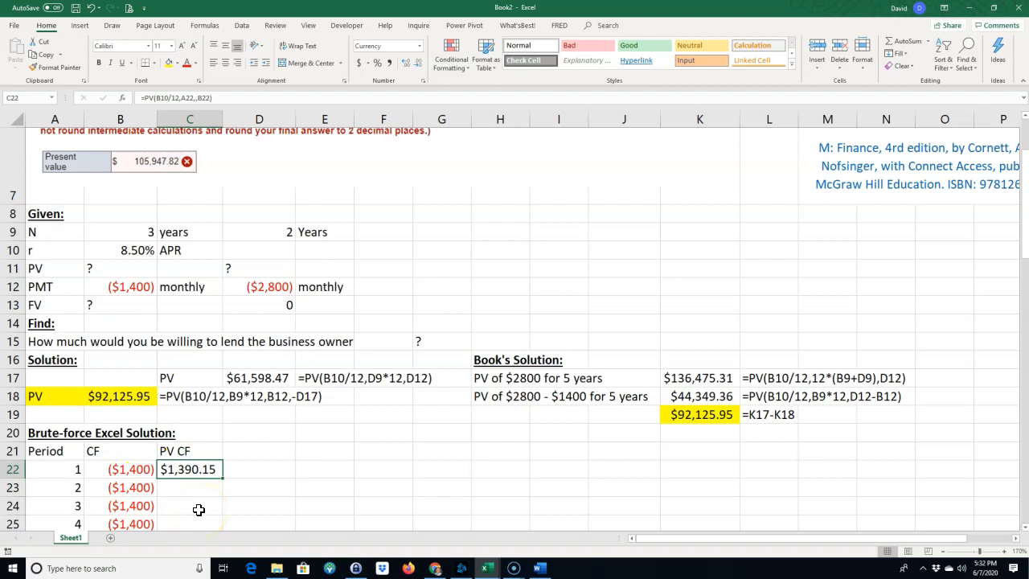
left_click(129, 470)
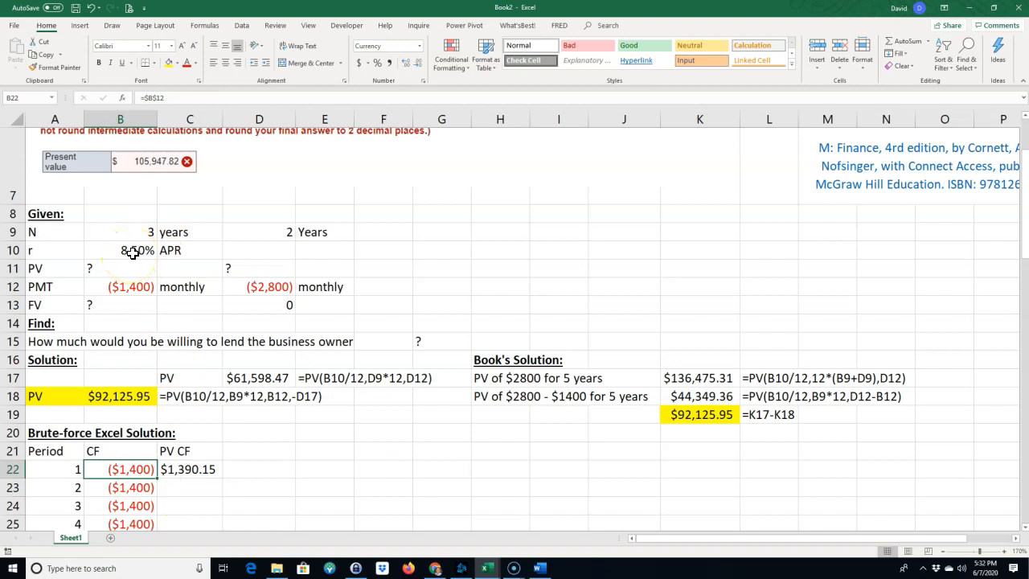
left_click(184, 473)
left_click(140, 473)
left_click(190, 468)
left_click_drag(222, 479, 224, 487)
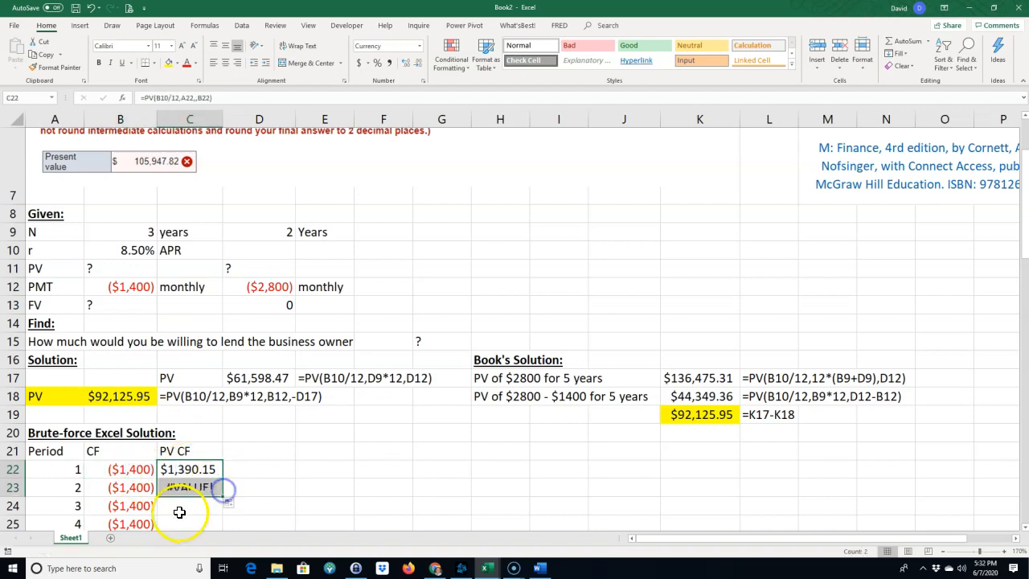
Make the rate reference absolute as $B$10 in C22's PV formula and fill it down through period 60.
double_click(197, 469)
left_click(194, 468)
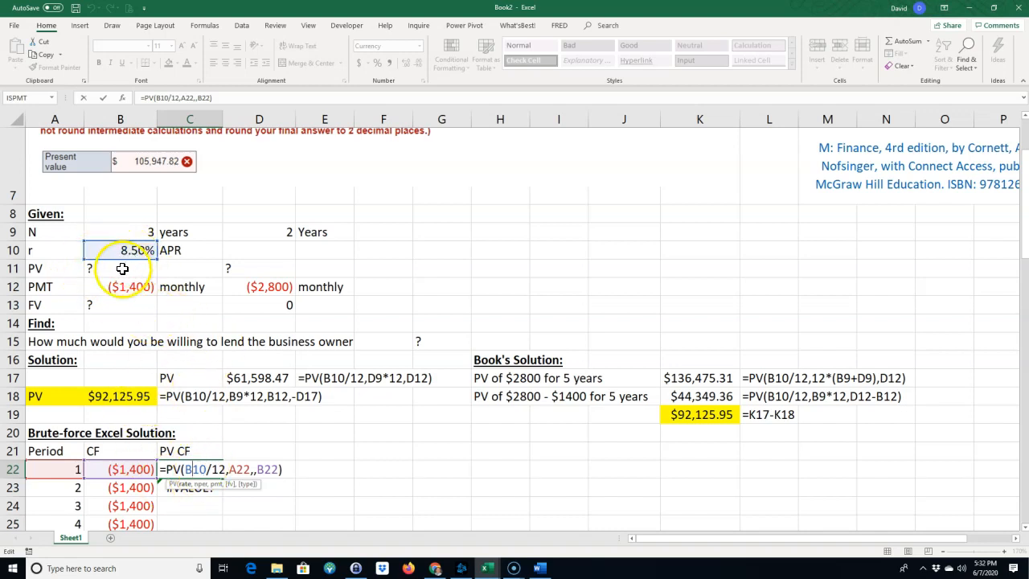
key("F4")
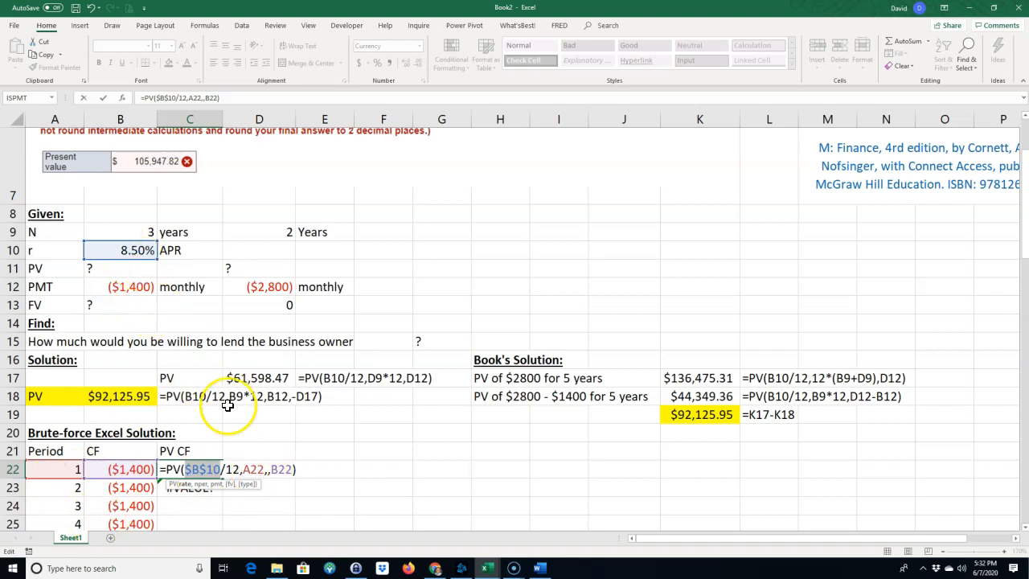
key("Return")
left_click(209, 473)
left_click_drag(223, 480, 224, 481)
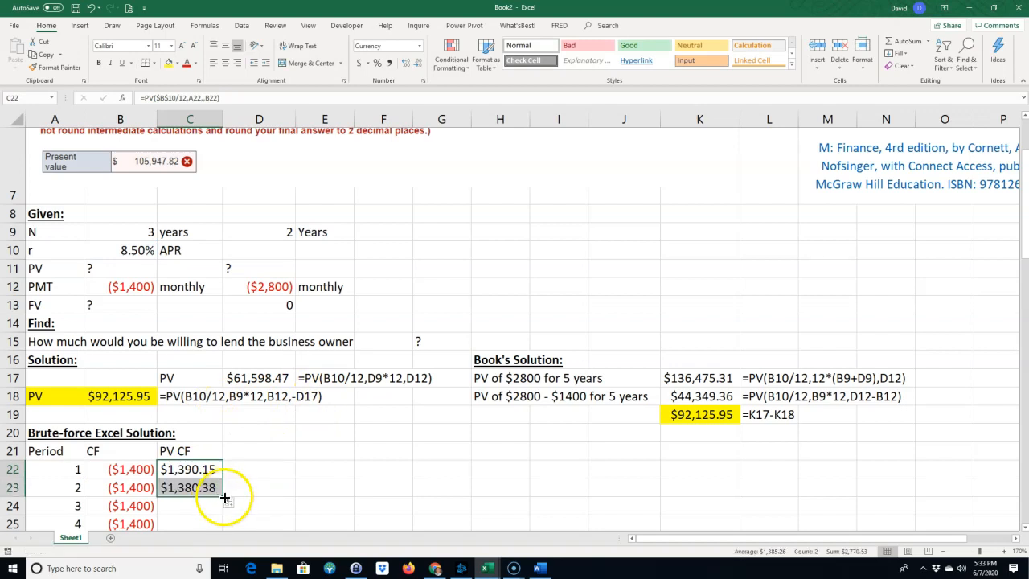
double_click(222, 496)
Examine the PV CF column, comparing the cash flows and PV formulas for periods 15 and 36.
scroll(209, 486, "down", 4)
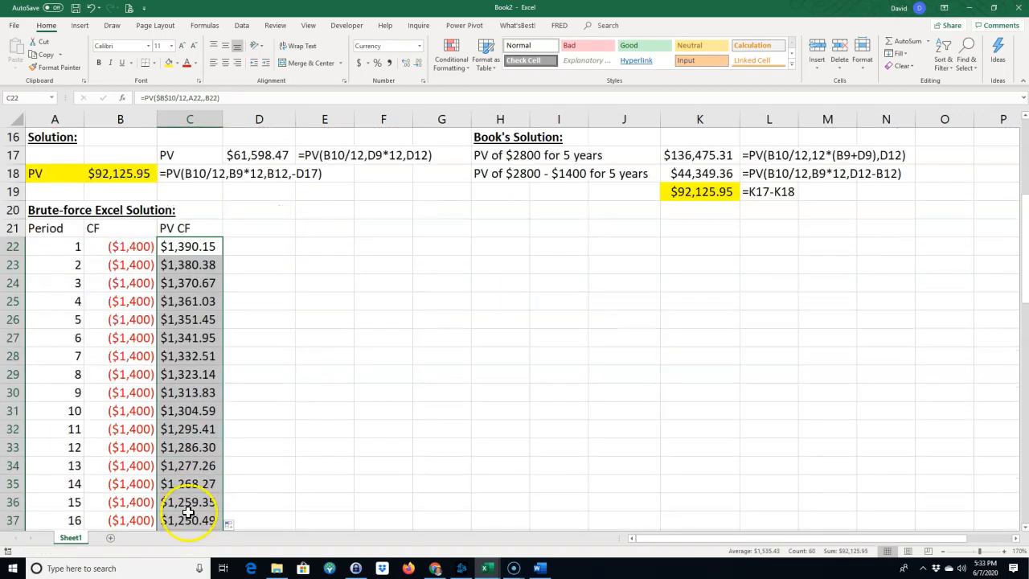
scroll(188, 512, "down", 1)
left_click_drag(126, 450, 126, 448)
left_click(126, 448)
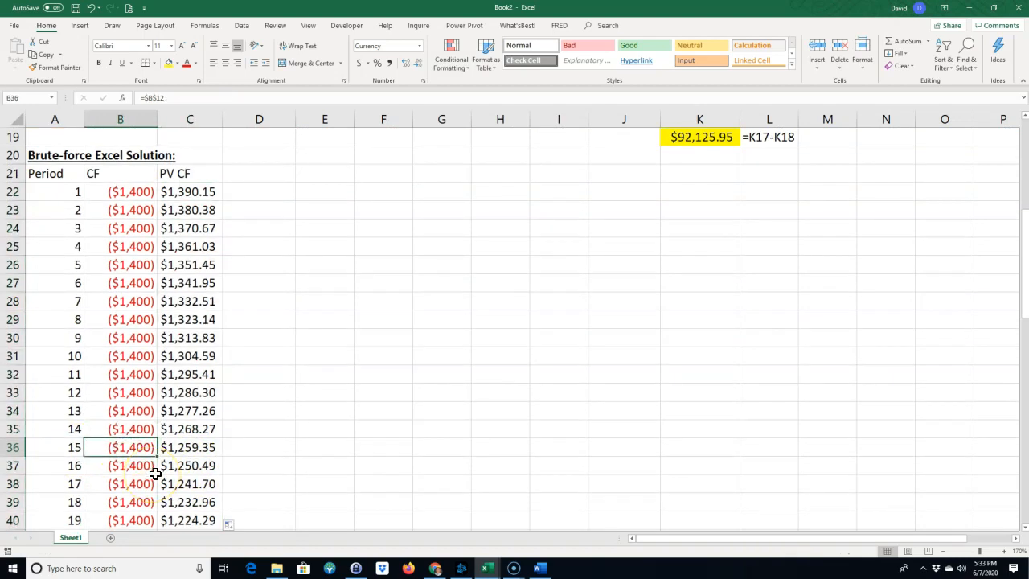
left_click(191, 450)
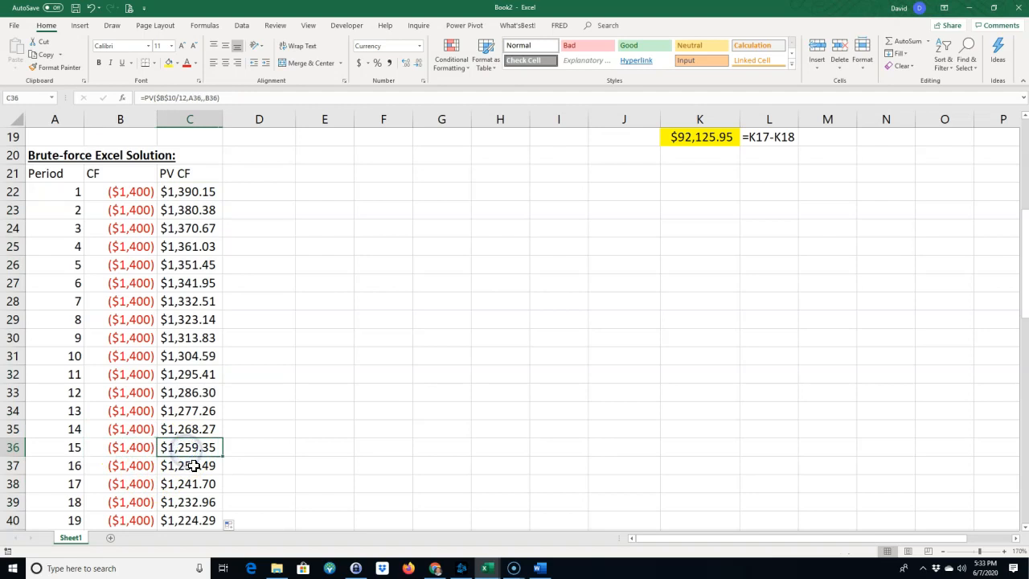
scroll(200, 465, "down", 10)
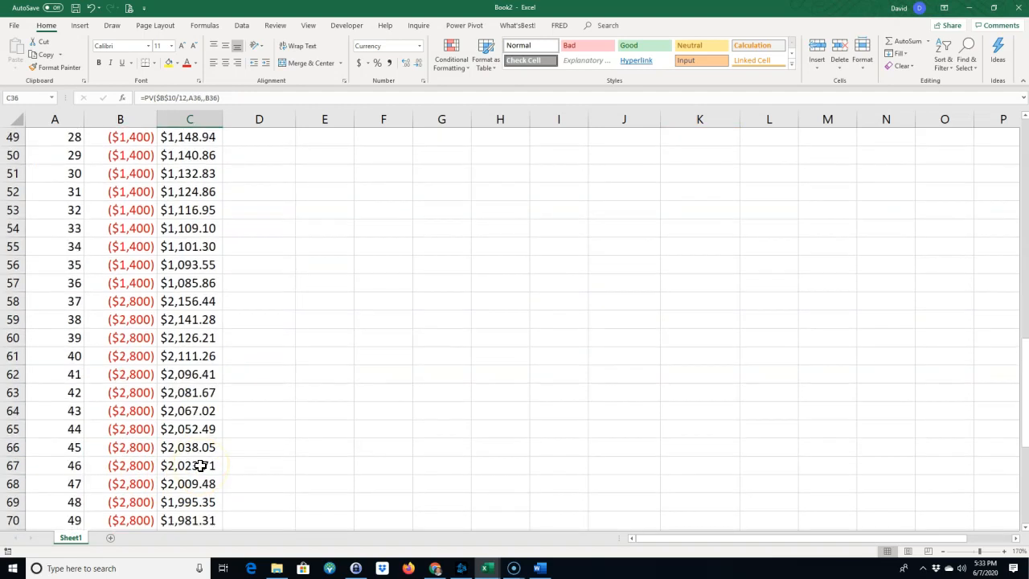
scroll(200, 466, "up", 3)
left_click(186, 448)
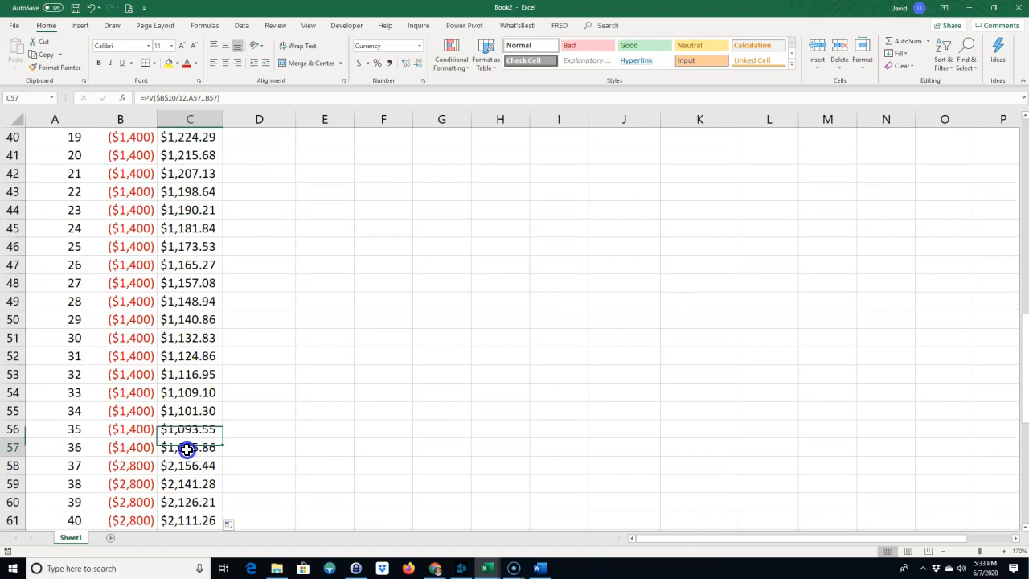
left_click(129, 447)
Total the PV CF column in C82 with =SUM(C22:C81) and highlight that cell in yellow.
scroll(185, 446, "down", 7)
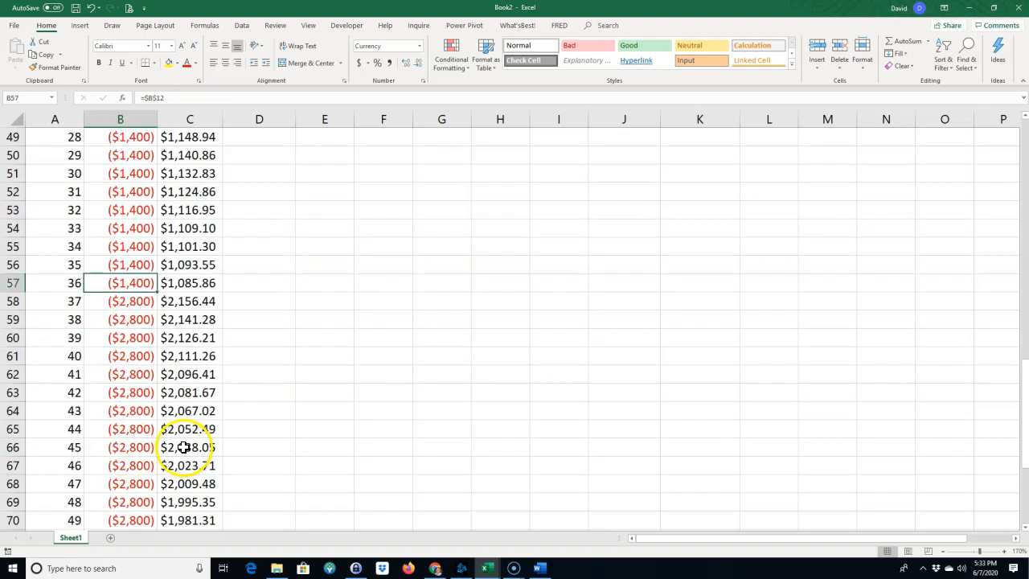
left_click(185, 519)
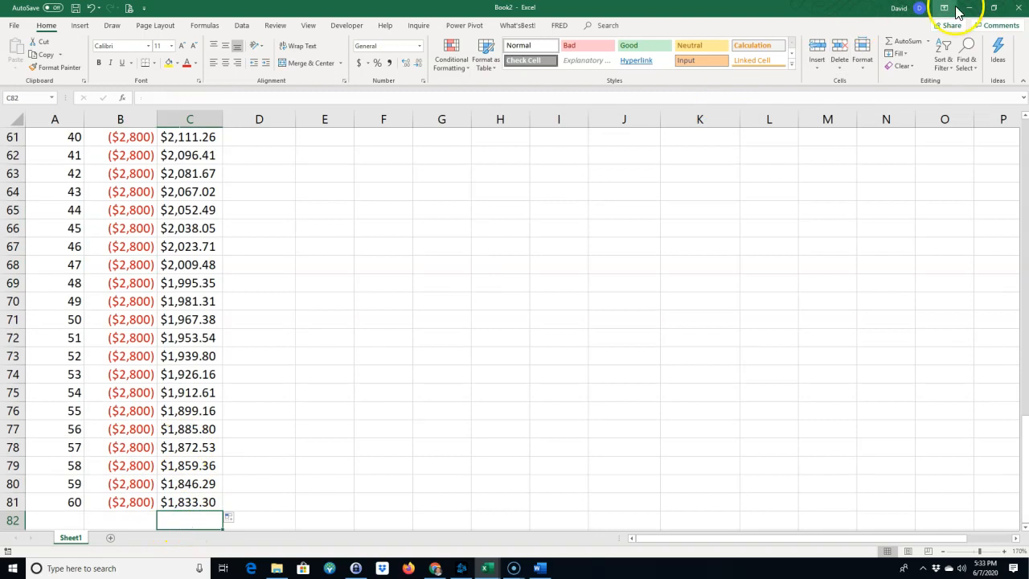
left_click(914, 42)
key("Return")
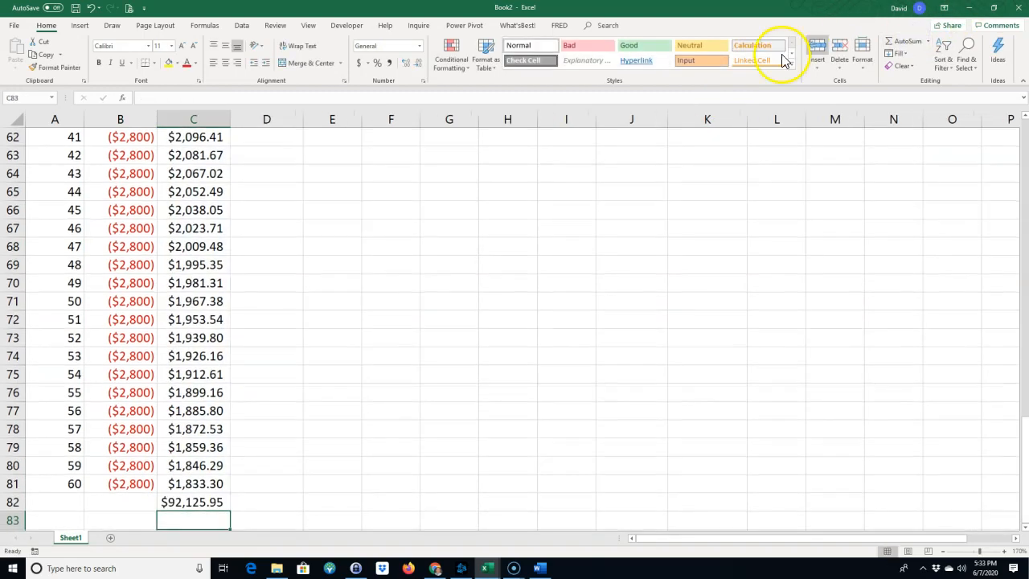
left_click(197, 497)
left_click(169, 63)
Copy the FORMULATEXT formula from E17 to D22 and fill it down beside the PV CF column.
scroll(311, 311, "up", 17)
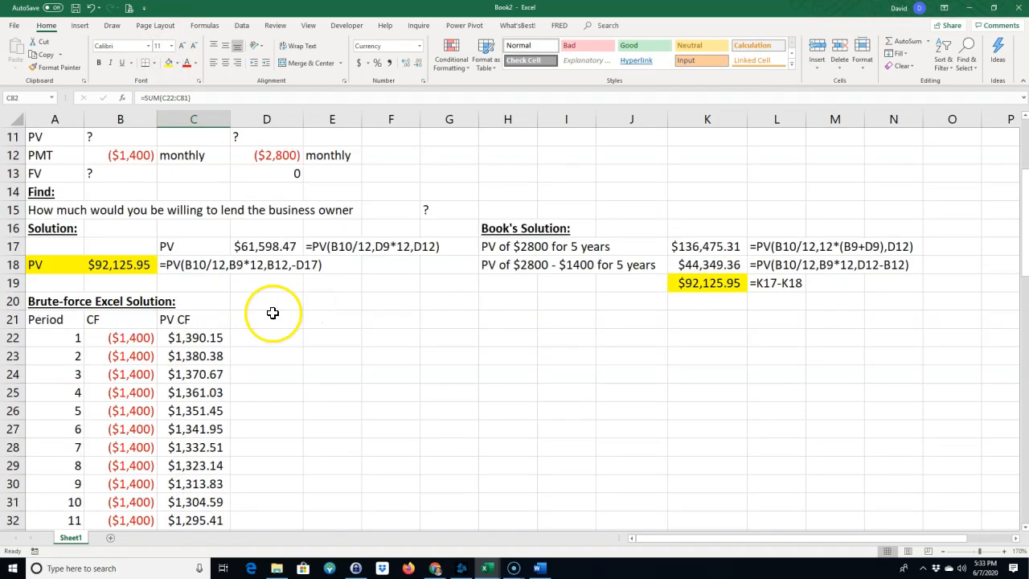
left_click(326, 246)
key("ctrl+c")
left_click(246, 337)
key("ctrl+v")
left_click(271, 395)
left_click(264, 345)
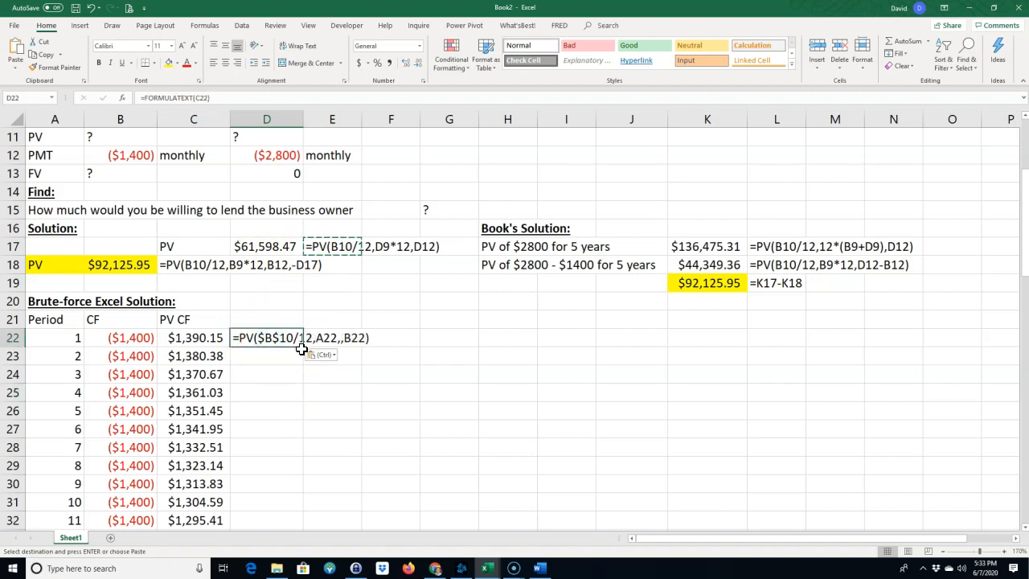
double_click(301, 348)
left_click(301, 372)
left_click(419, 365)
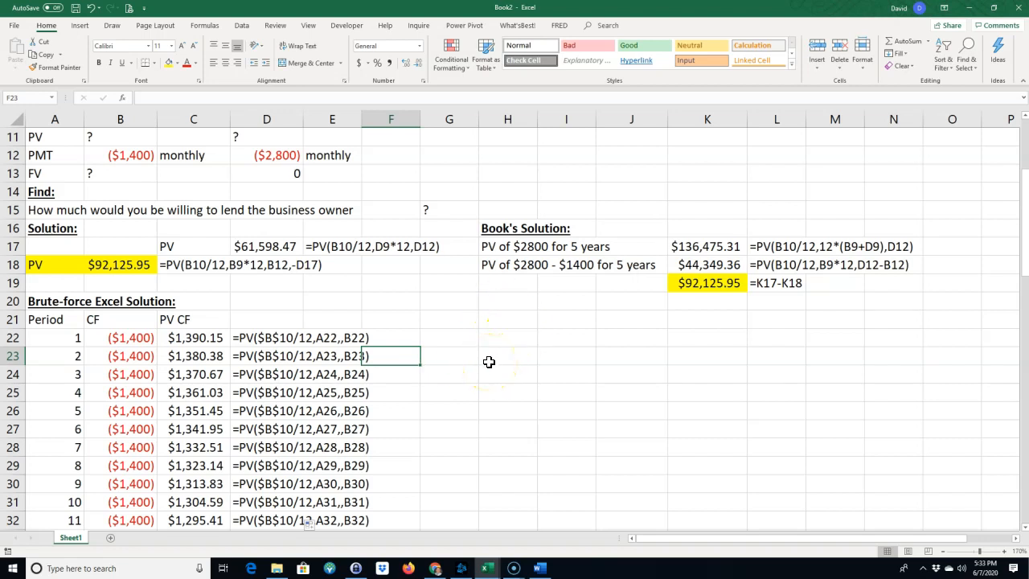
scroll(489, 362, "up", 4)
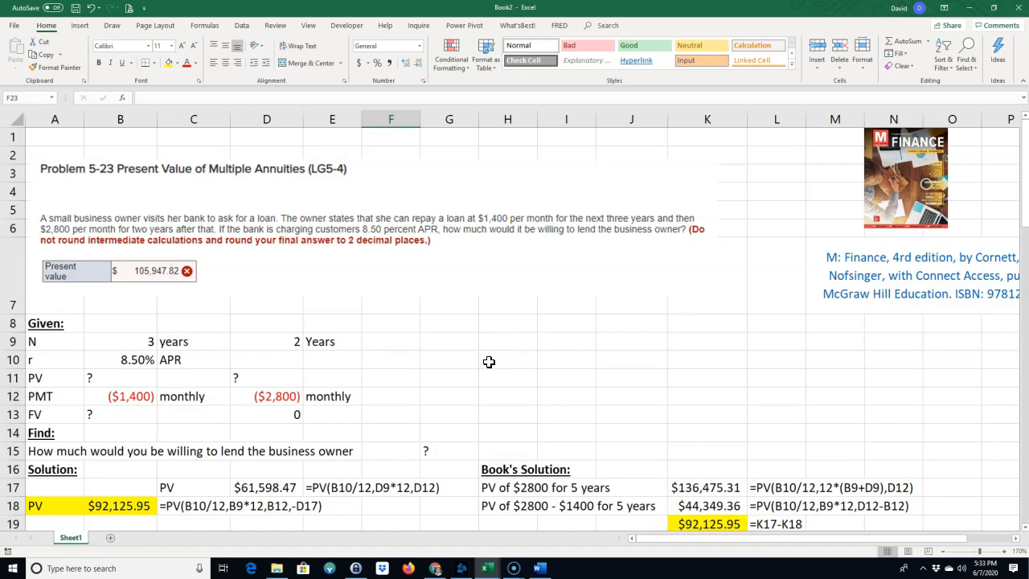